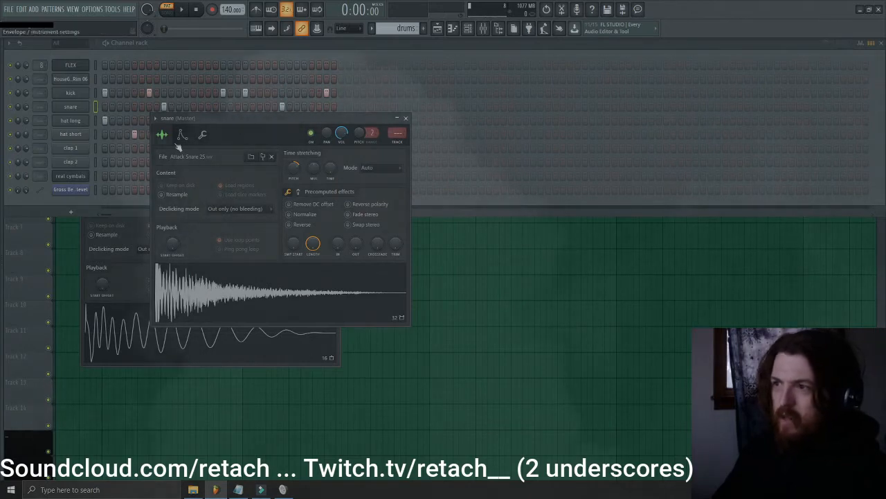
- Clone the snare channel in the channel rack and rename the copy "ghost snare"
{"action": "left_click", "coordinate": [193, 54]}
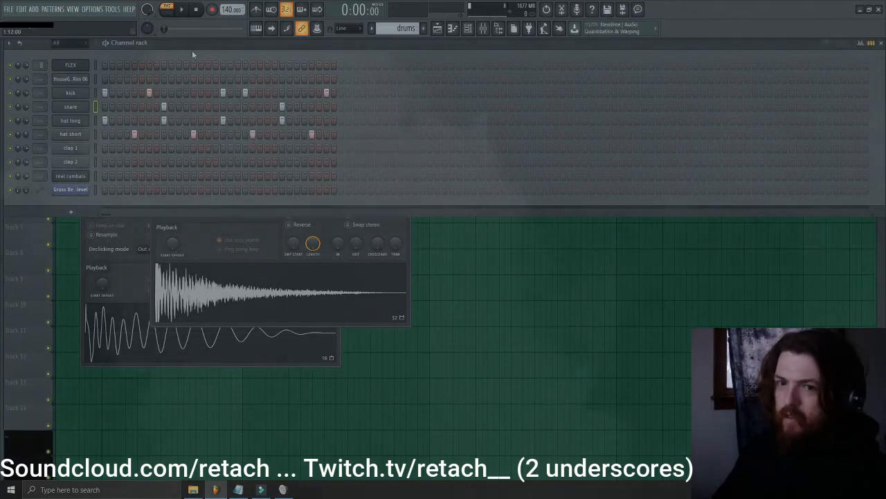
{"action": "right_click", "coordinate": [76, 111]}
{"action": "left_click", "coordinate": [122, 197]}
{"action": "right_click", "coordinate": [80, 121]}
{"action": "left_click", "coordinate": [105, 141]}
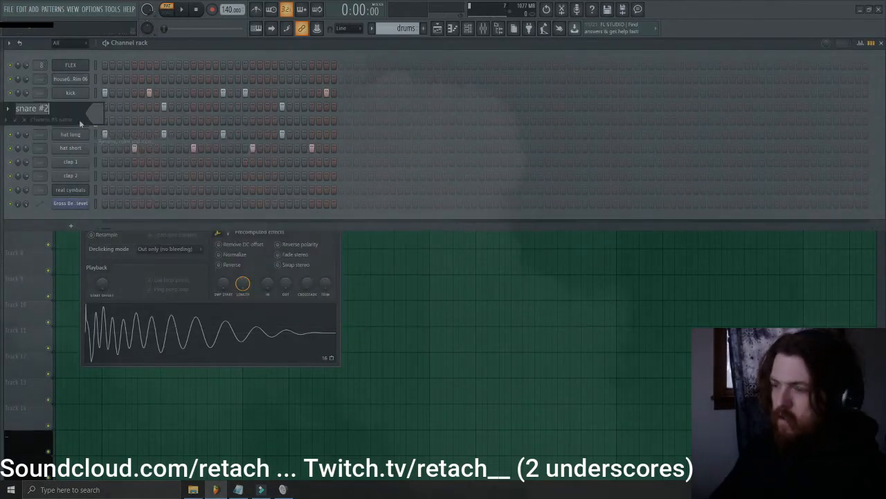
{"action": "type", "text": "ghost snare"}
{"action": "key", "text": "Return"}
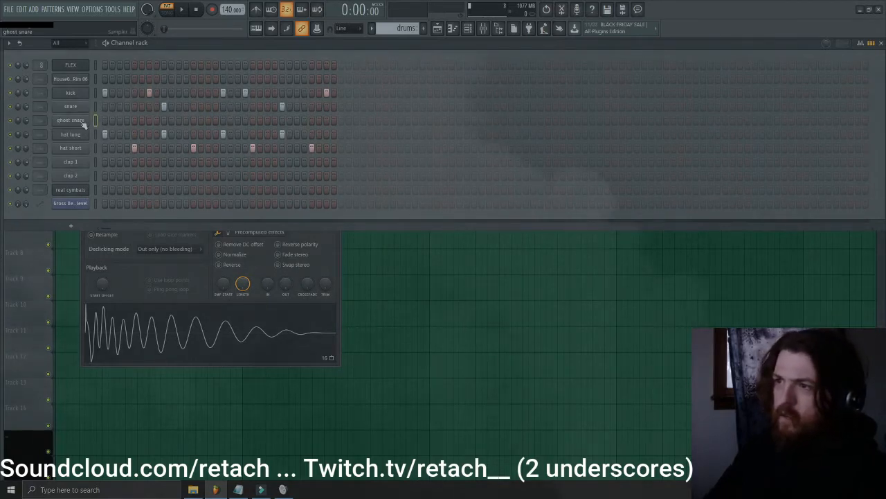
- Tighten the original snare sample by adding a fade-out, lowering its time-stretching pitch and shortening its length, auditioning the result
{"action": "left_click", "coordinate": [75, 108]}
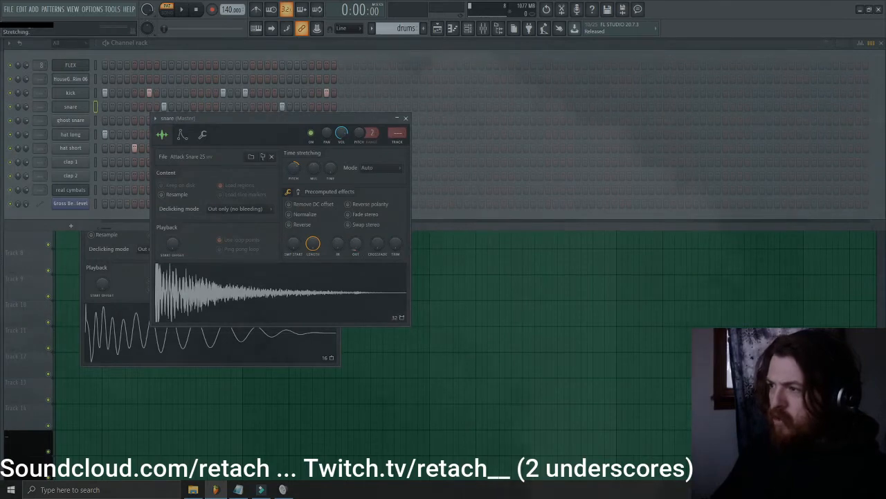
{"action": "left_click_drag", "start_coordinate": [355, 243], "coordinate": [356, 236]}
{"action": "left_click", "coordinate": [300, 285]}
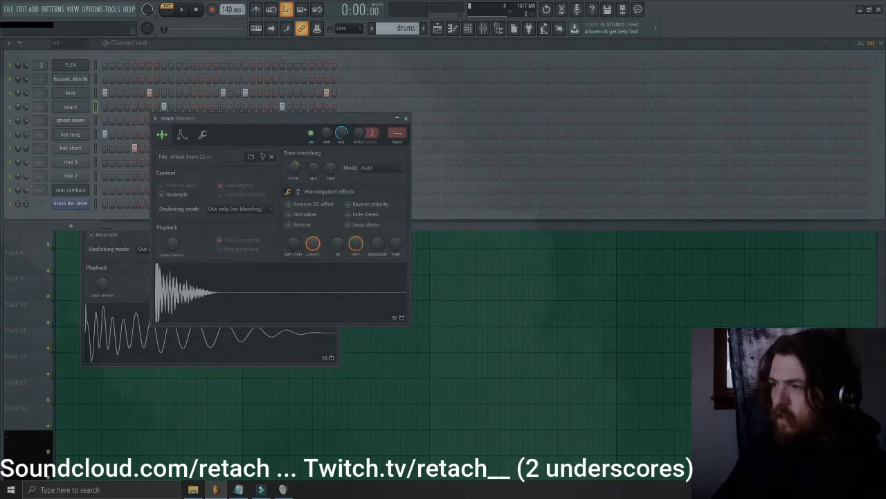
{"action": "left_click_drag", "start_coordinate": [294, 168], "coordinate": [293, 175]}
{"action": "left_click", "coordinate": [313, 294]}
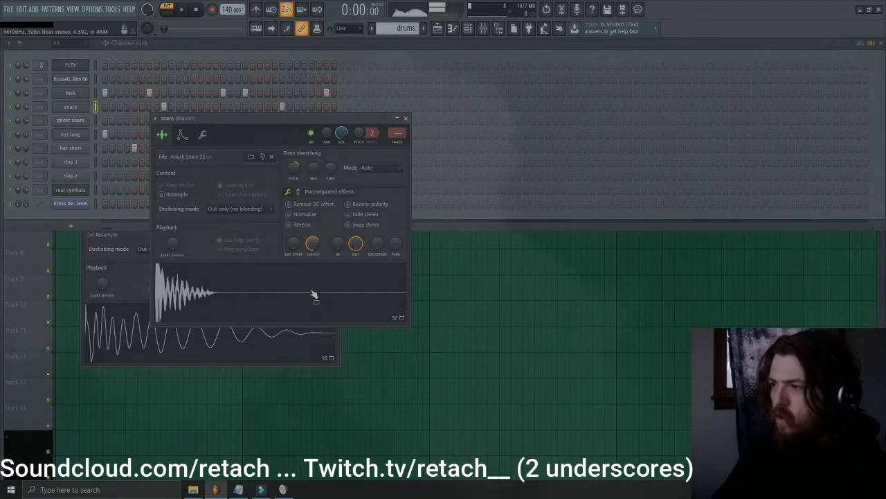
{"action": "left_click_drag", "start_coordinate": [314, 243], "coordinate": [313, 251]}
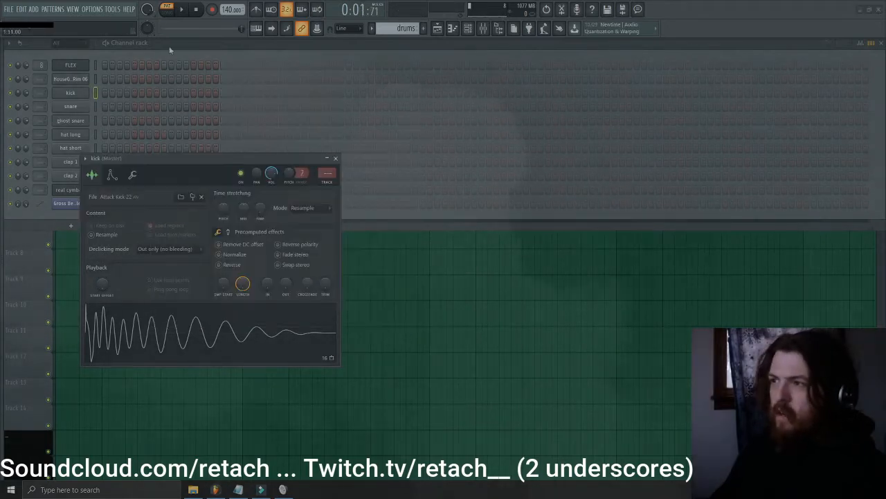
- Program the first drum bar: kick on steps 1 and 7, snare on 9, long hat on 1 and 9, short hat on 5 and 13
{"action": "left_click", "coordinate": [170, 51]}
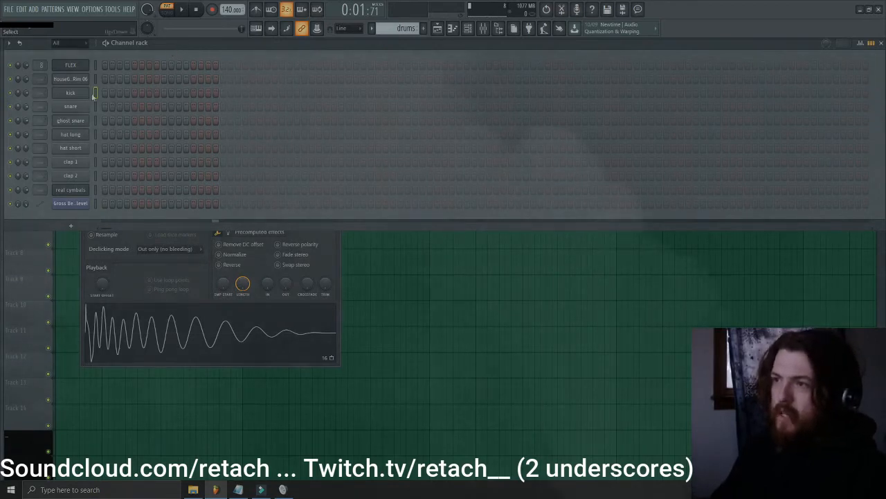
{"action": "left_click", "coordinate": [105, 92]}
{"action": "left_click", "coordinate": [164, 106]}
{"action": "left_click", "coordinate": [149, 92]}
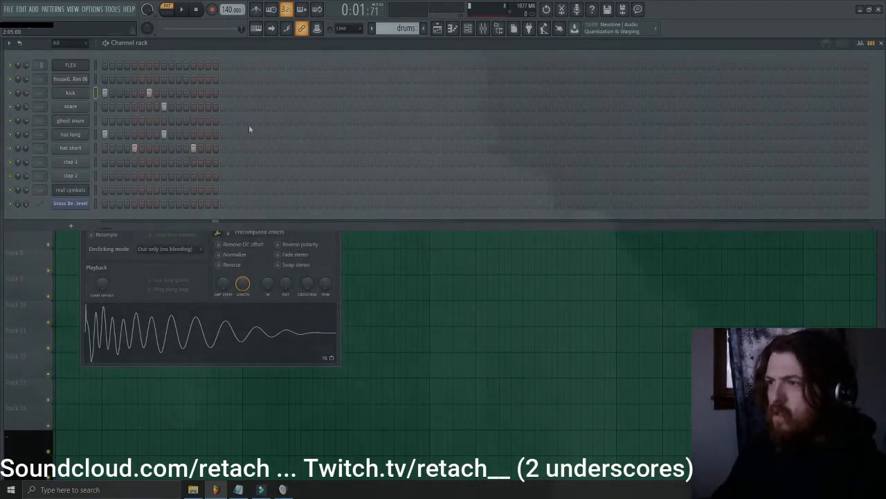
{"action": "left_click", "coordinate": [182, 9]}
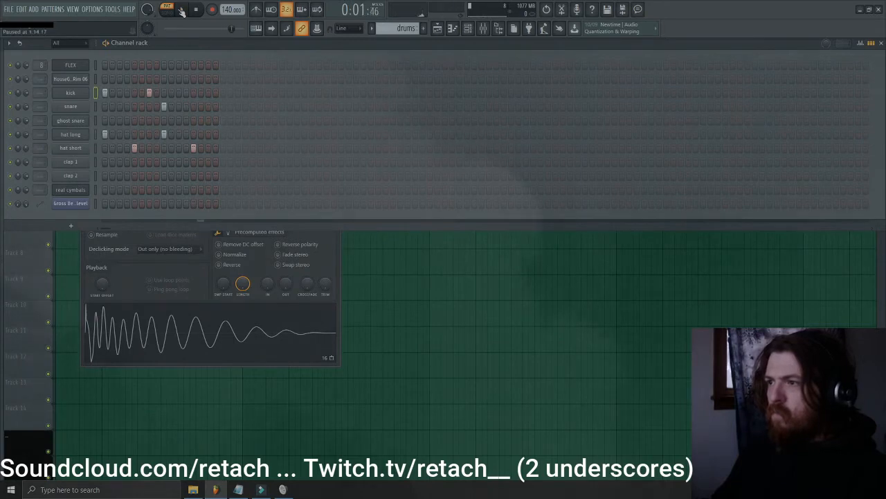
- Fill the second drum bar: kick on steps 17, 20 and 31, snare on 25, long hat on 17 and 25, short hat on 21 and 29
{"action": "left_click", "coordinate": [253, 147]}
{"action": "left_click", "coordinate": [282, 134]}
{"action": "left_click", "coordinate": [311, 149]}
{"action": "left_click", "coordinate": [281, 107]}
{"action": "left_click", "coordinate": [223, 93]}
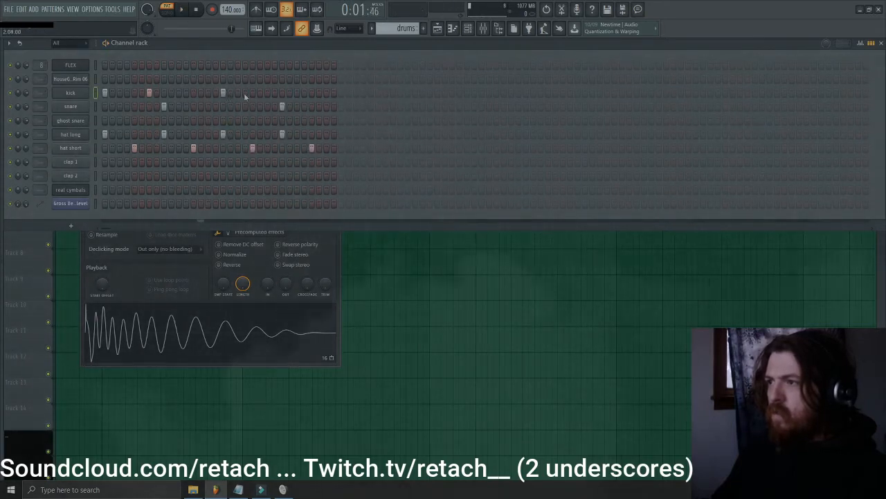
{"action": "left_click", "coordinate": [245, 92]}
{"action": "left_click", "coordinate": [326, 92]}
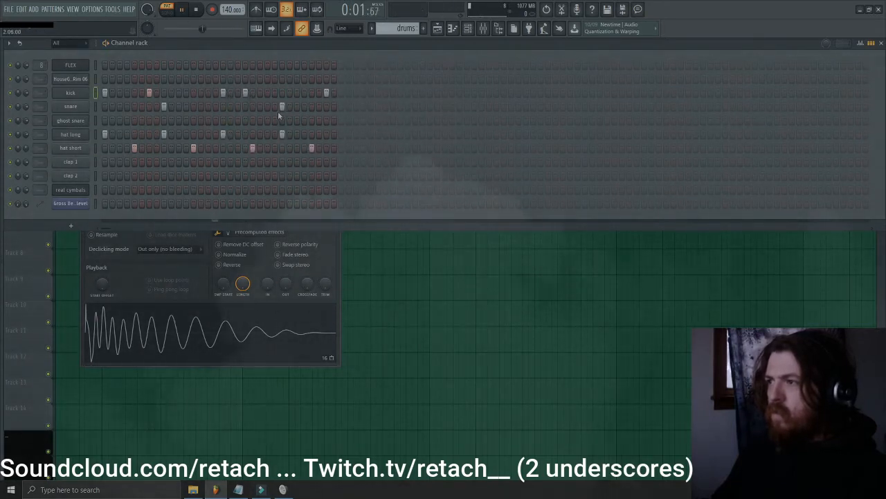
{"action": "left_click", "coordinate": [182, 10]}
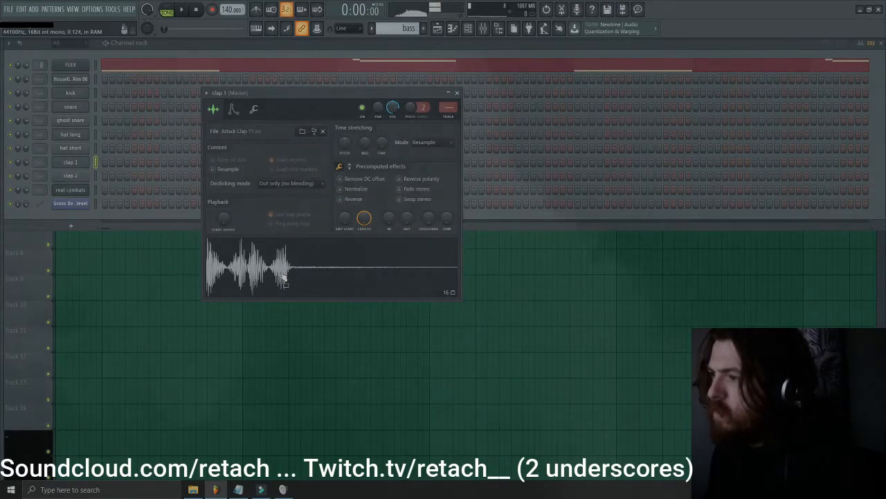
- Audition the clap 2 sample and create a new pattern named "clap"
{"action": "left_click", "coordinate": [72, 176]}
{"action": "key", "text": "F4"}
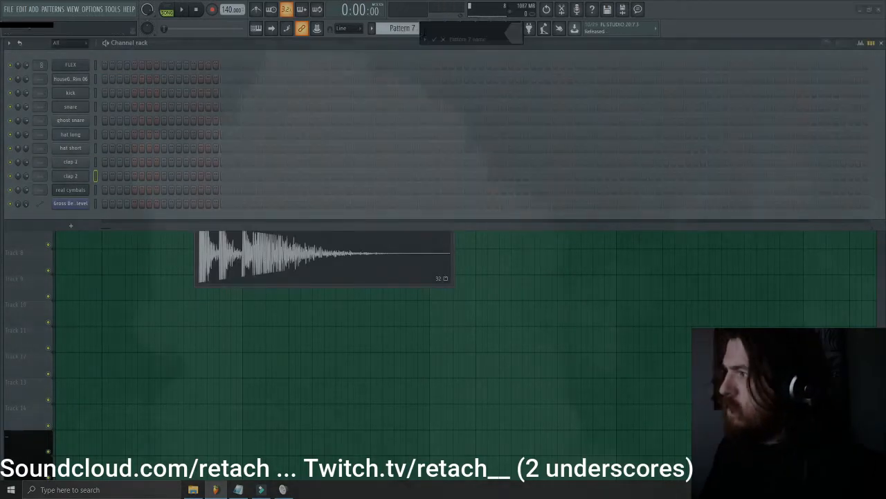
{"action": "type", "text": "clap"}
{"action": "key", "text": "Return"}
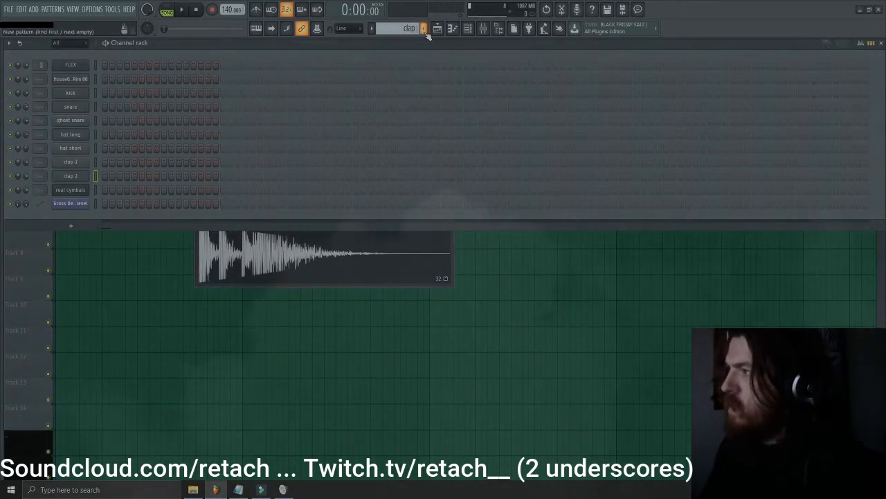
- Place clap 1 and clap 2 hits on step 9 of the clap pattern, removing any stray hit in the second bar
{"action": "left_click", "coordinate": [164, 162]}
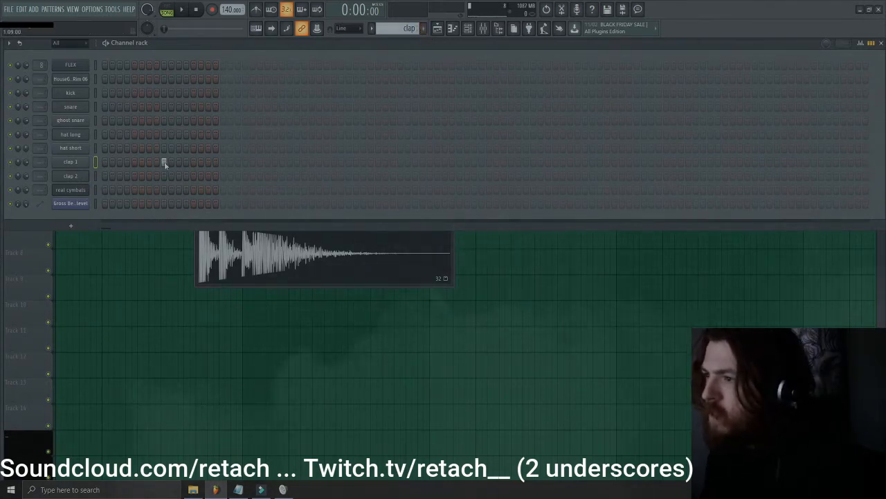
{"action": "left_click", "coordinate": [164, 176]}
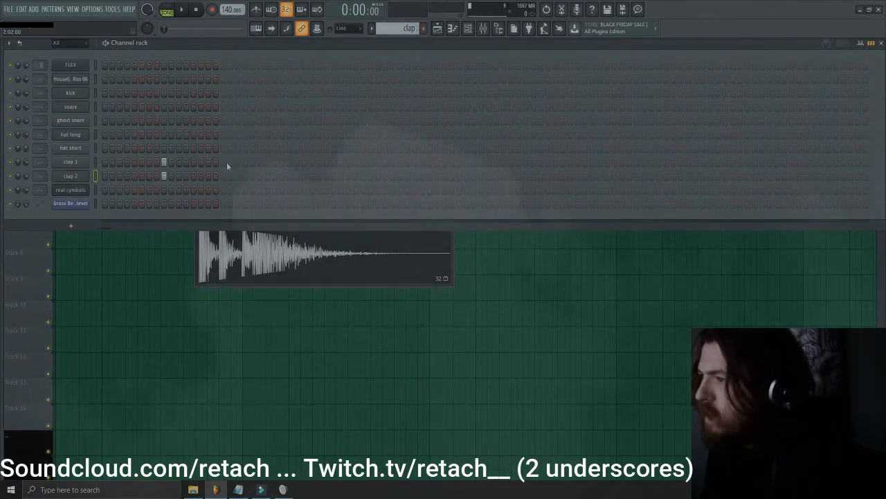
{"action": "left_click", "coordinate": [289, 164]}
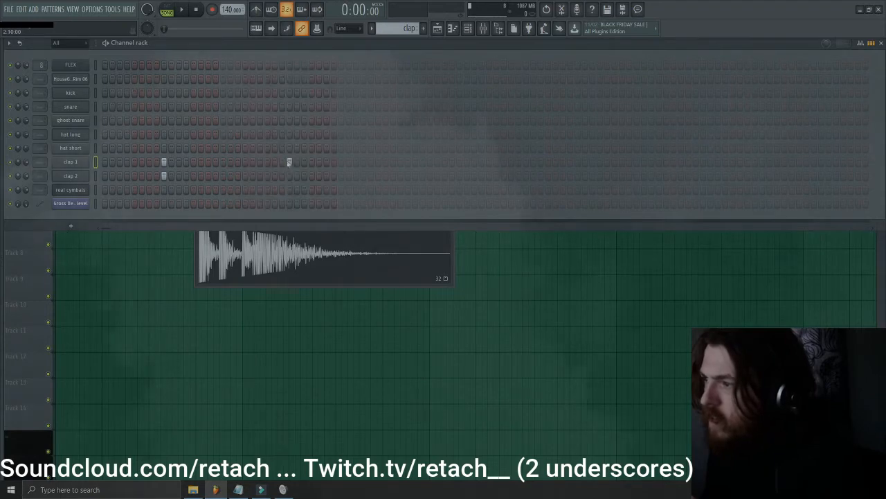
{"action": "right_click", "coordinate": [289, 164]}
- Place the clap pattern at bar 1 on Track 2 of the playlist and play the arrangement
{"action": "key", "text": "F5"}
{"action": "left_click_drag", "start_coordinate": [68, 82], "coordinate": [75, 104]}
{"action": "key", "text": "space"}
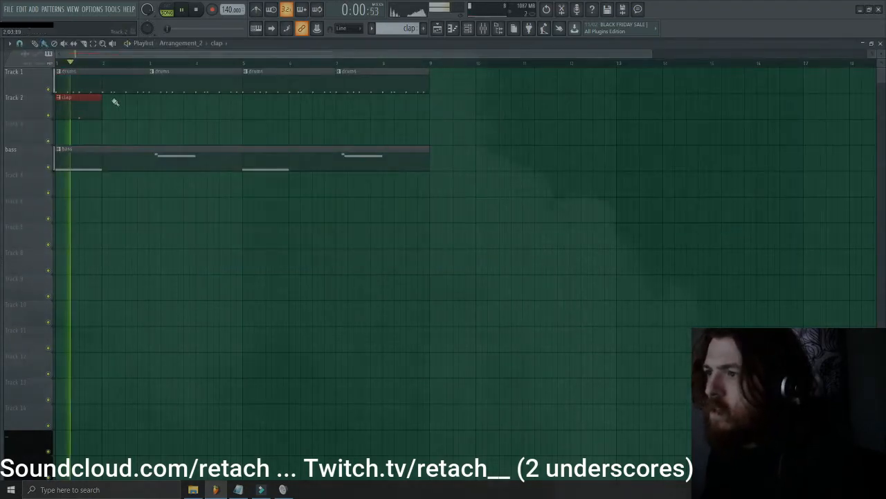
{"action": "key", "text": "space"}
- Offset the two layered claps by moving the clap 1 note slightly before the beat and the clap 2 note slightly after it
{"action": "double_click", "coordinate": [81, 108]}
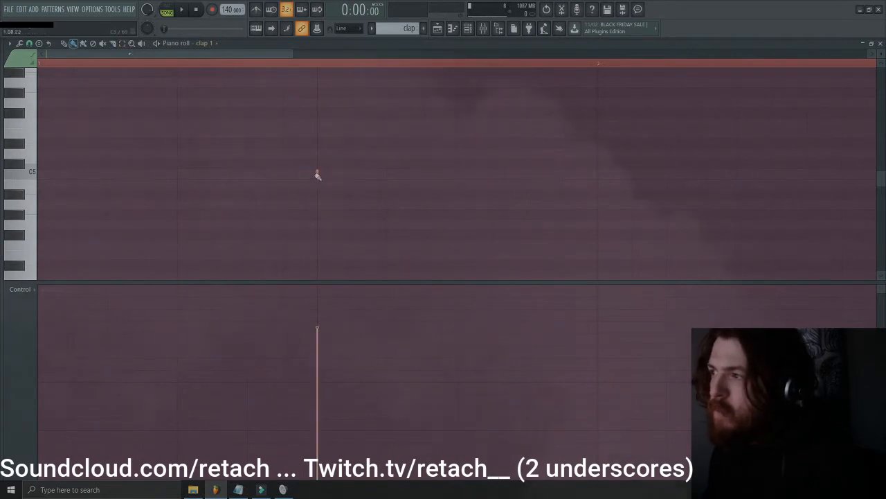
{"action": "left_click_drag", "start_coordinate": [317, 174], "coordinate": [310, 176]}
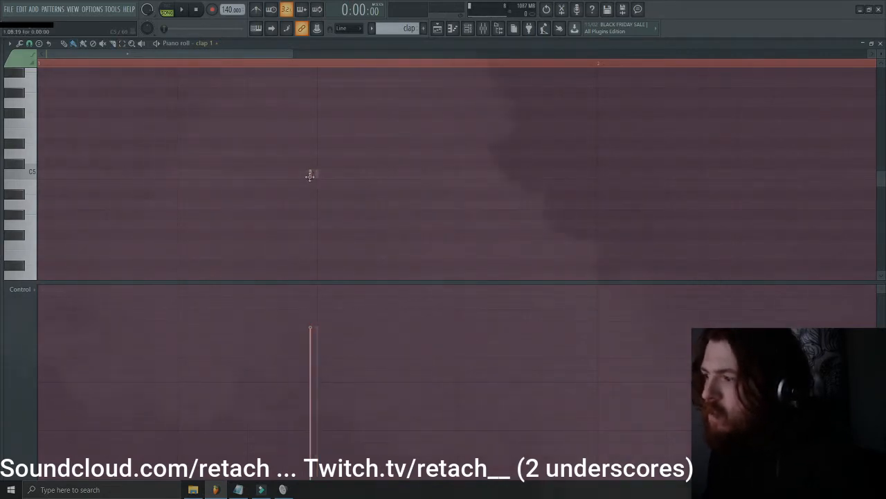
{"action": "key", "text": "F6"}
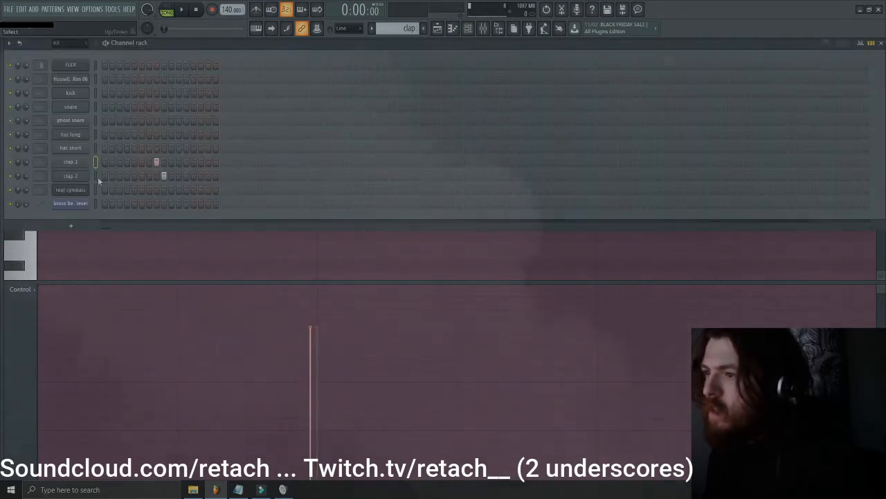
{"action": "left_click", "coordinate": [97, 178]}
{"action": "key", "text": "F7"}
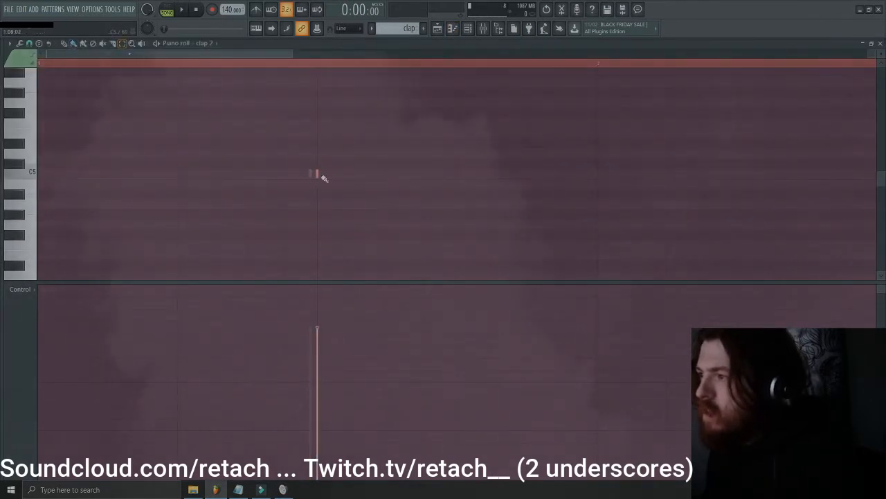
{"action": "left_click_drag", "start_coordinate": [316, 174], "coordinate": [320, 175]}
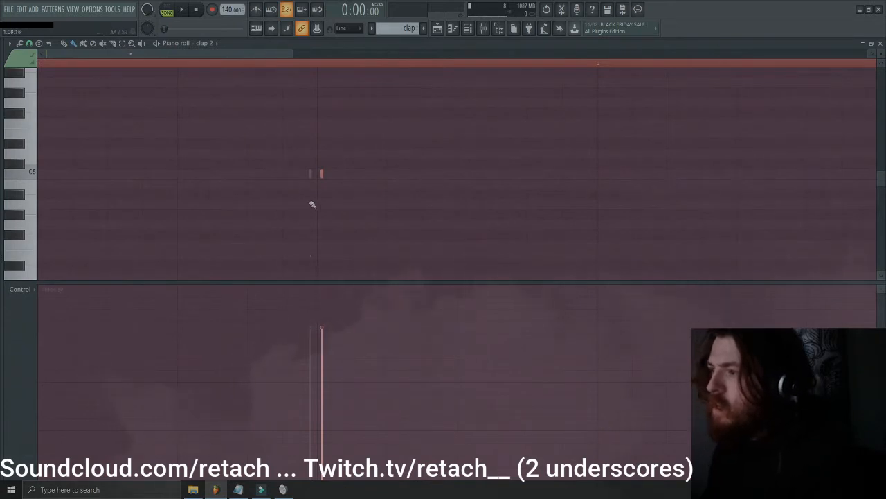
- Lower the clap 1 note's velocity to 72% and listen to the arrangement in the playlist
{"action": "key", "text": "F6"}
{"action": "left_click", "coordinate": [95, 166]}
{"action": "key", "text": "F7"}
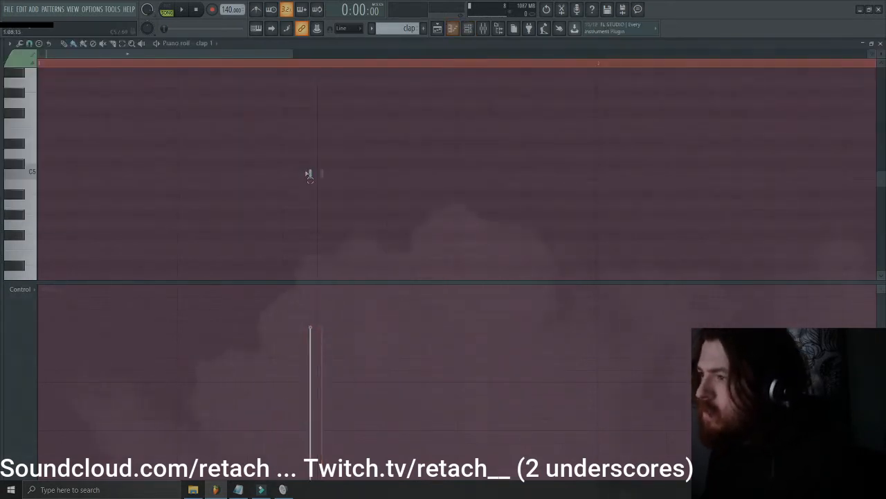
{"action": "left_click", "coordinate": [311, 340]}
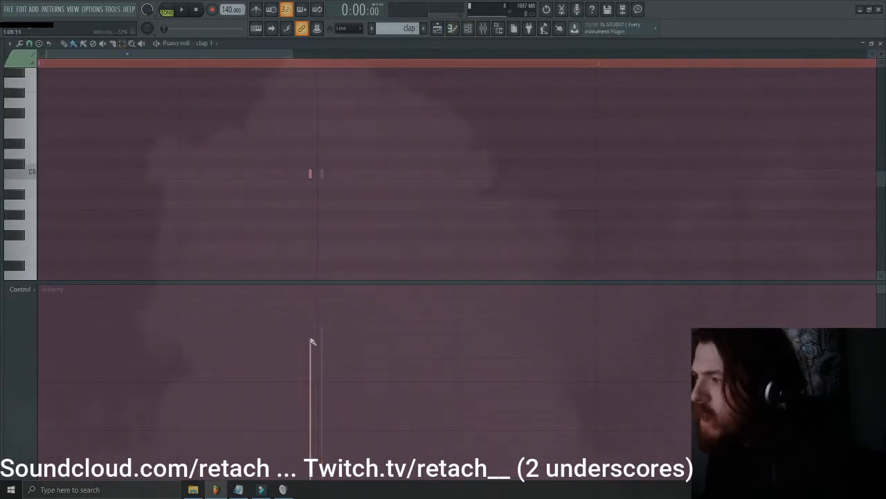
{"action": "key", "text": "space"}
{"action": "key", "text": "F5"}
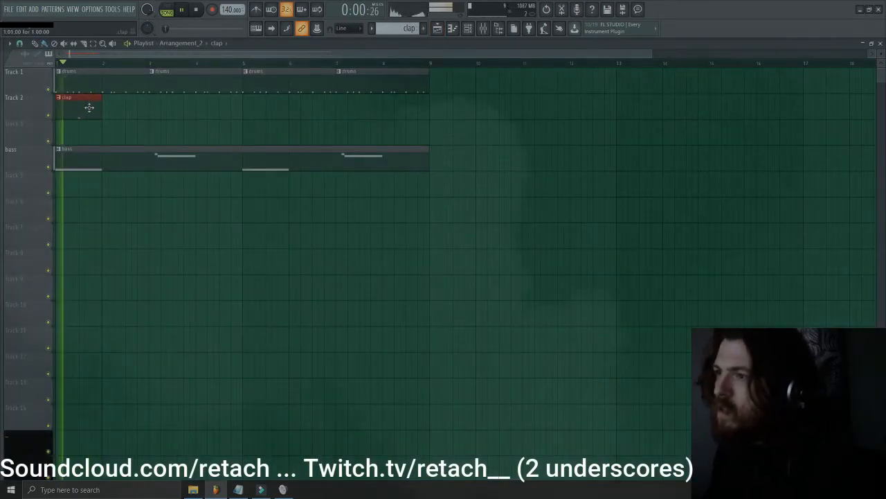
{"action": "key", "text": "space"}
- Narrow the gap between the clap 1 and clap 2 notes by moving both closer to the beat, and play the arrangement
{"action": "key", "text": "F7"}
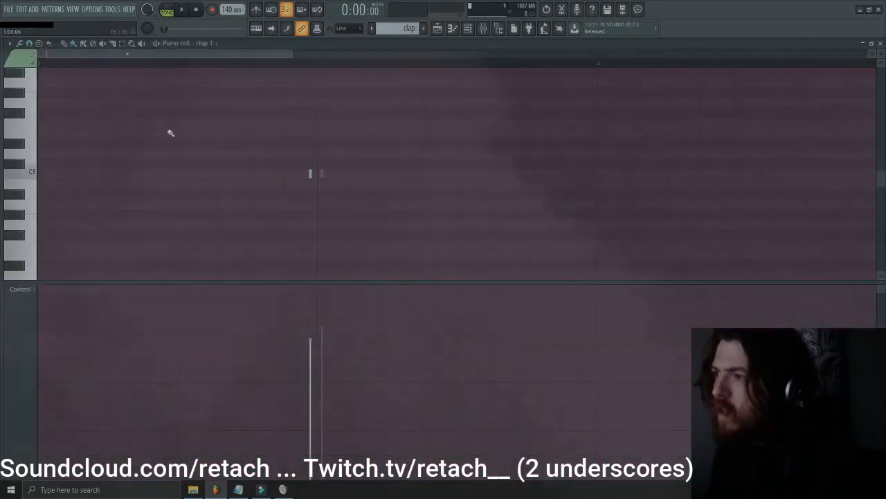
{"action": "left_click", "coordinate": [310, 174]}
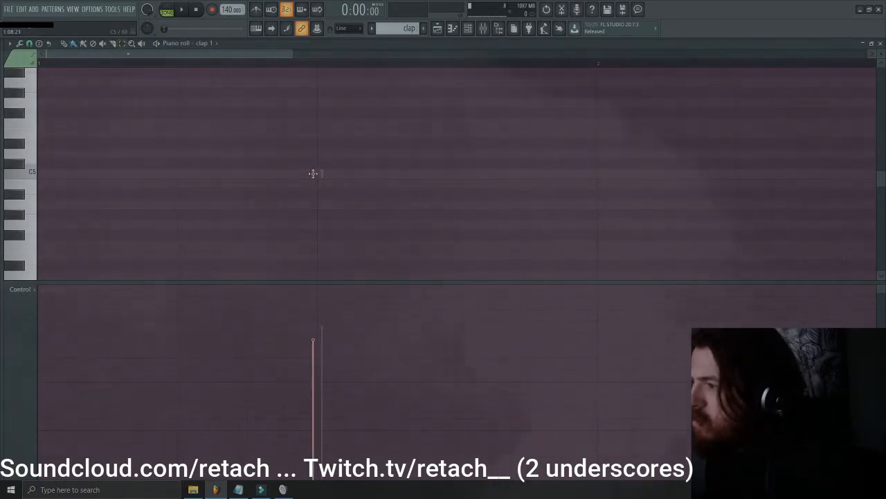
{"action": "key", "text": "F6"}
{"action": "left_click", "coordinate": [96, 177]}
{"action": "key", "text": "F7"}
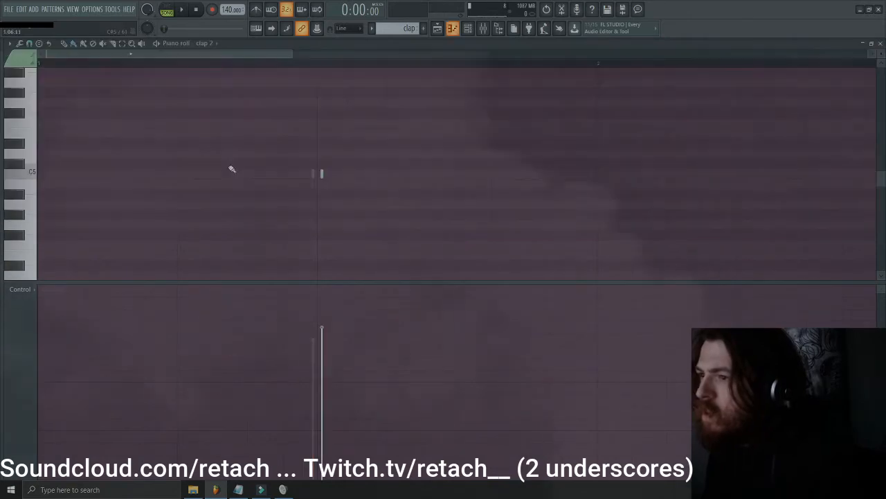
{"action": "left_click_drag", "start_coordinate": [322, 175], "coordinate": [320, 176]}
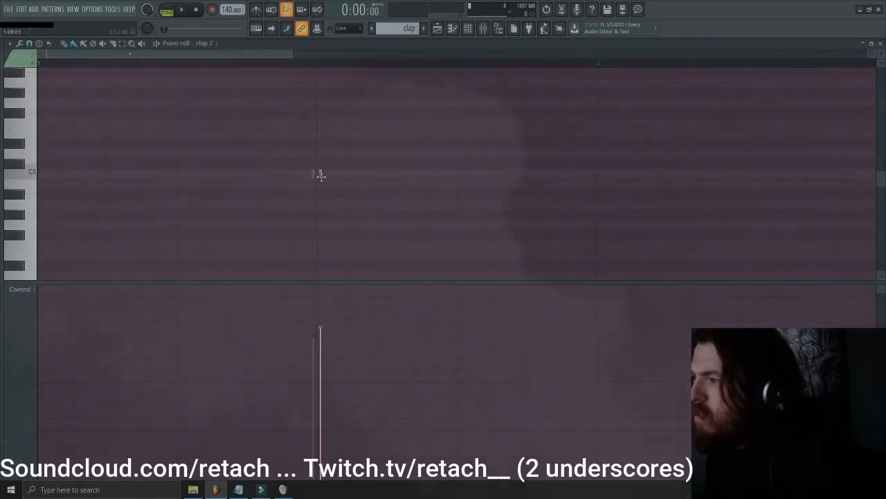
{"action": "key", "text": "F5"}
{"action": "key", "text": "space"}
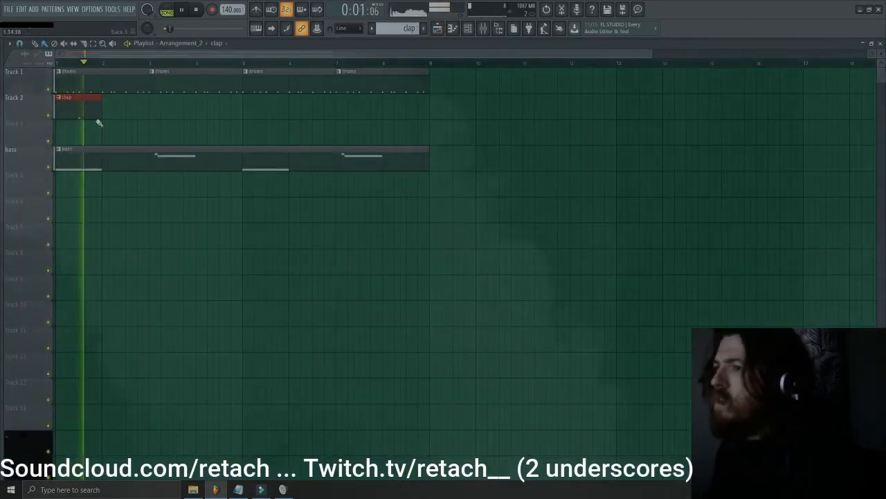
{"action": "key", "text": "space"}
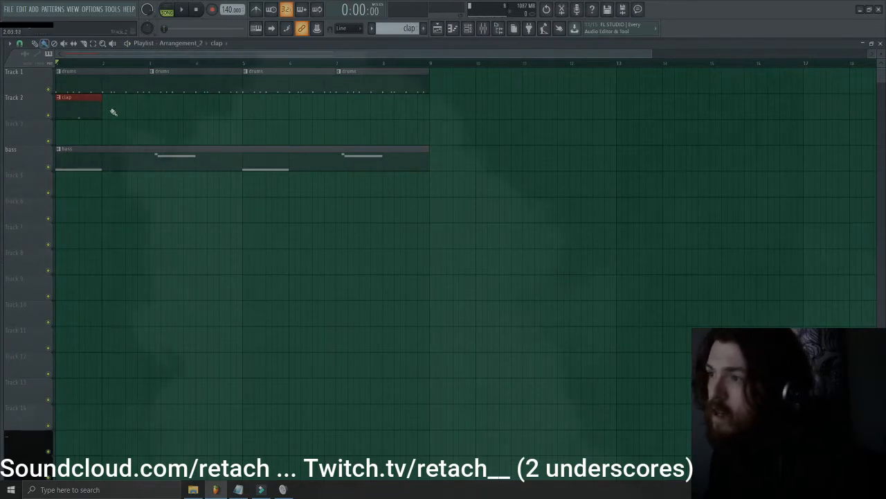
- Add a second clap clip at bar 2 on Track 2 and make it unique as clap #2
{"action": "left_click", "coordinate": [106, 104]}
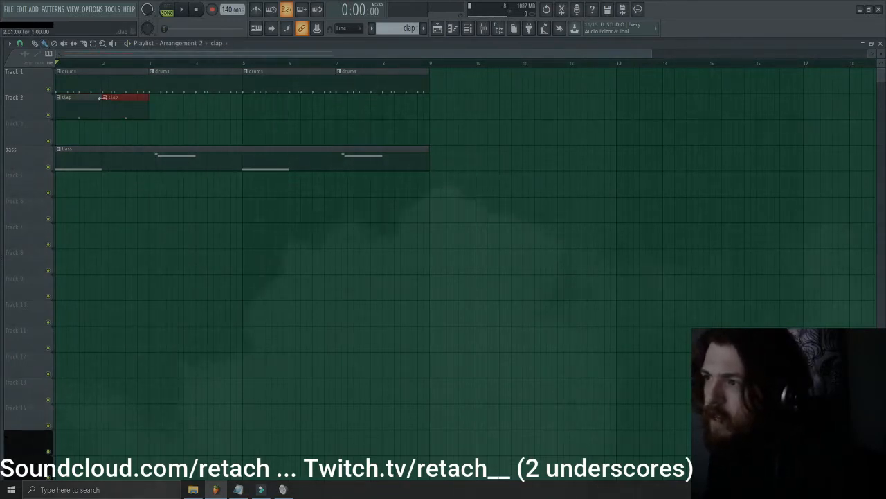
{"action": "left_click", "coordinate": [104, 98]}
{"action": "left_click", "coordinate": [125, 158]}
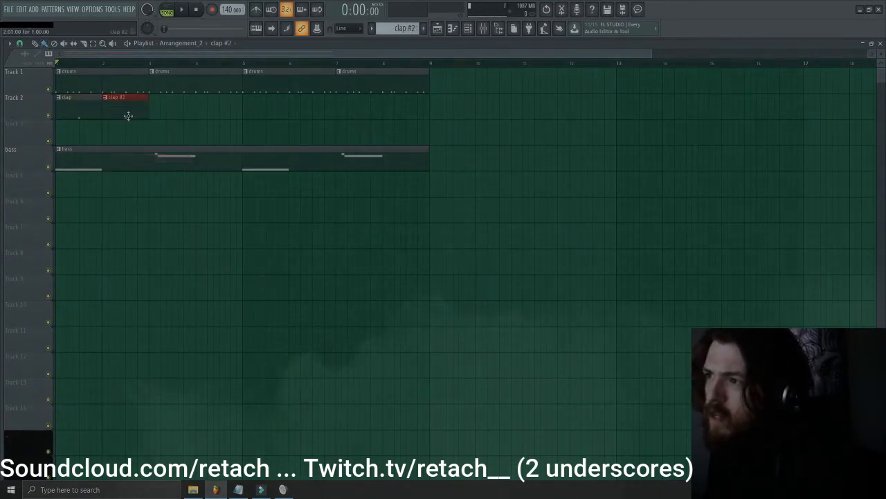
- In clap #2, place the clap 1 note slightly after the beat and a quieter clap 2 note slightly before it
{"action": "double_click", "coordinate": [128, 115]}
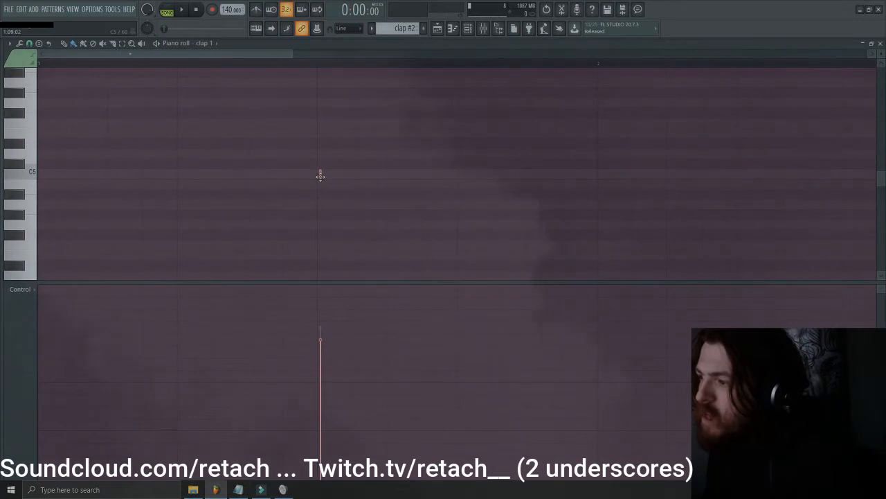
{"action": "key", "text": "F6"}
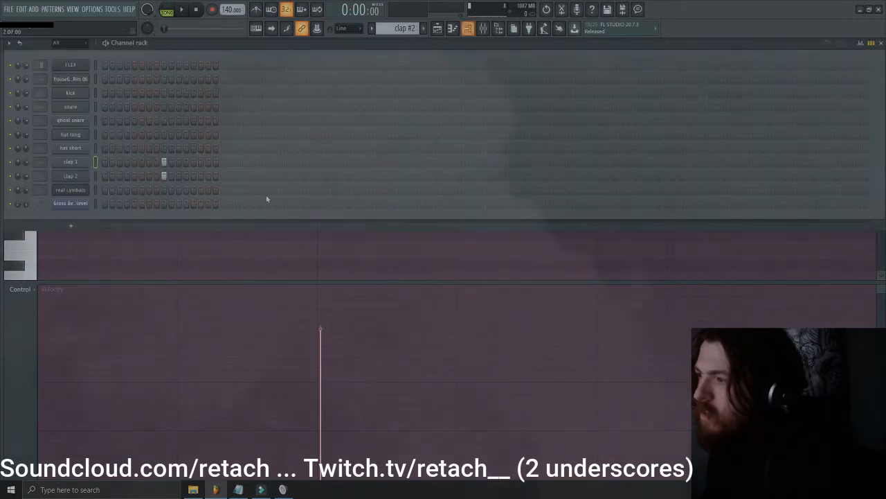
{"action": "key", "text": "F6"}
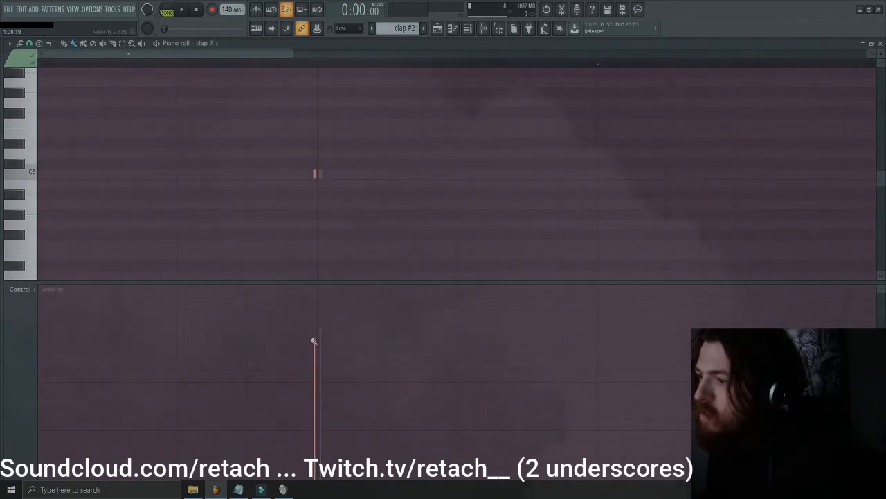
- In clap #2, raise the clap 2 note's fine pitch slightly and lower the clap 1 note's fine pitch slightly
{"action": "left_click", "coordinate": [20, 289]}
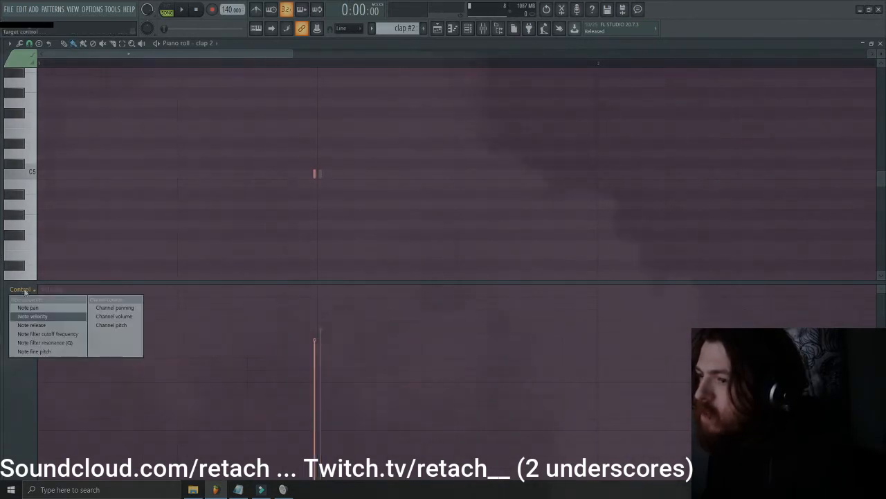
{"action": "left_click", "coordinate": [39, 351]}
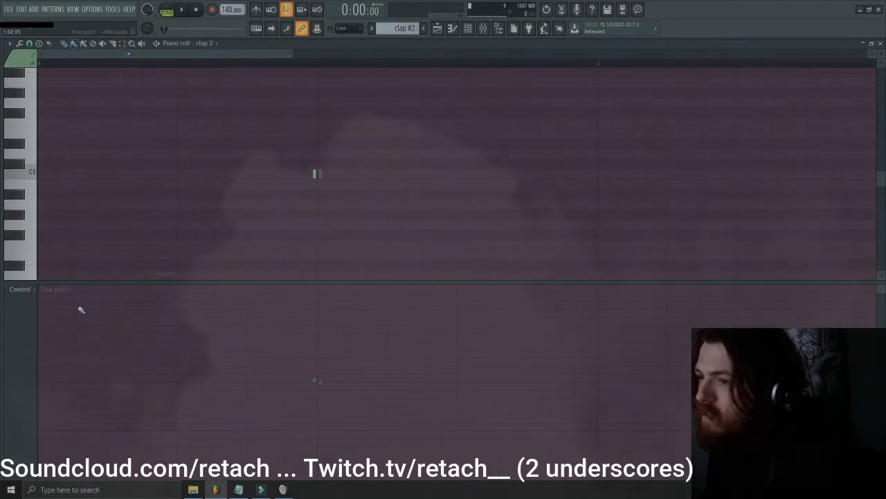
{"action": "key", "text": "F6"}
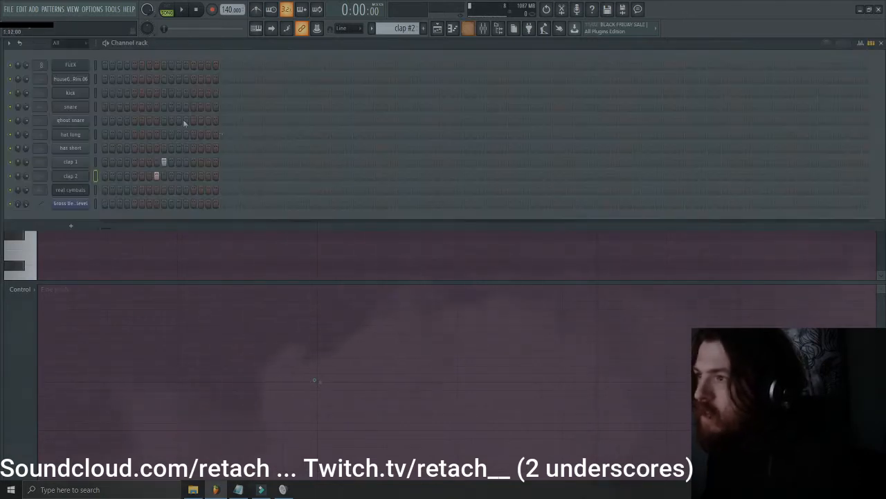
{"action": "left_click", "coordinate": [95, 162]}
{"action": "key", "text": "F6"}
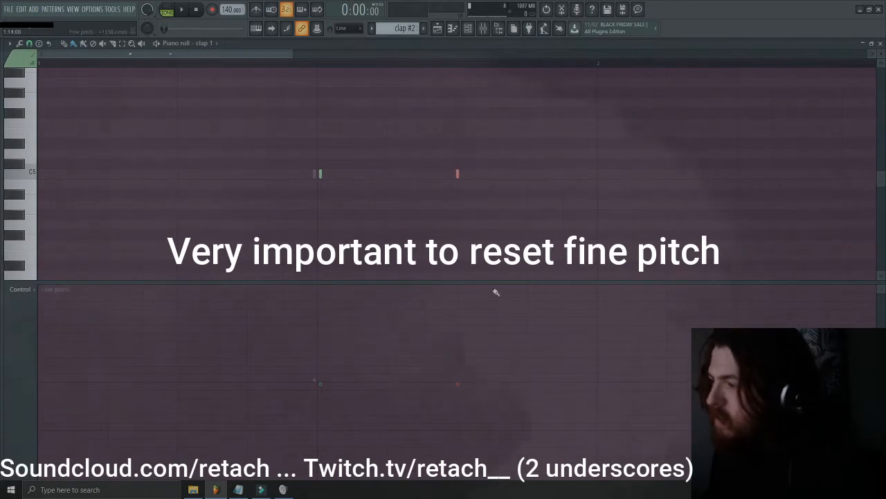
- Try extra clap 1 notes with fine pitch reset to 0 cents, and delete all of these test notes
{"action": "scroll", "coordinate": [484, 330], "scroll_direction": "up", "scroll_amount": 2}
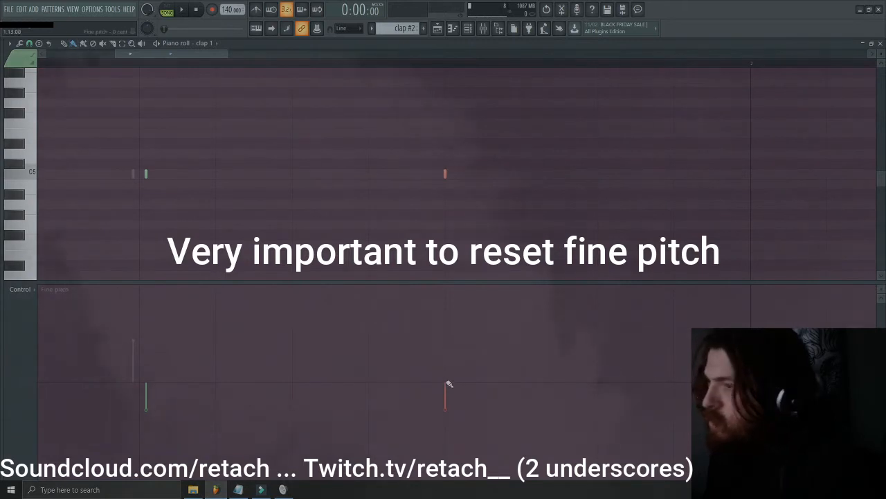
{"action": "left_click_drag", "start_coordinate": [446, 385], "coordinate": [445, 381]}
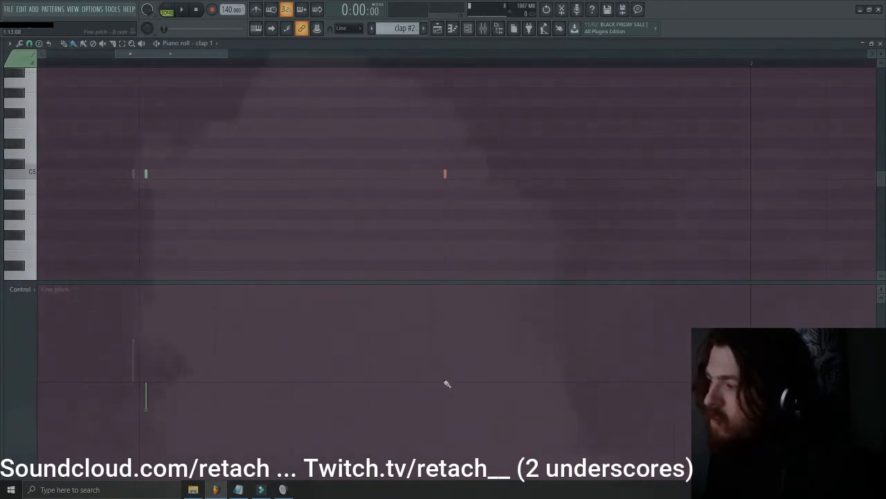
{"action": "left_click", "coordinate": [549, 164]}
{"action": "left_click", "coordinate": [625, 165]}
{"action": "left_click", "coordinate": [612, 133]}
{"action": "left_click", "coordinate": [533, 137]}
{"action": "left_click", "coordinate": [455, 153]}
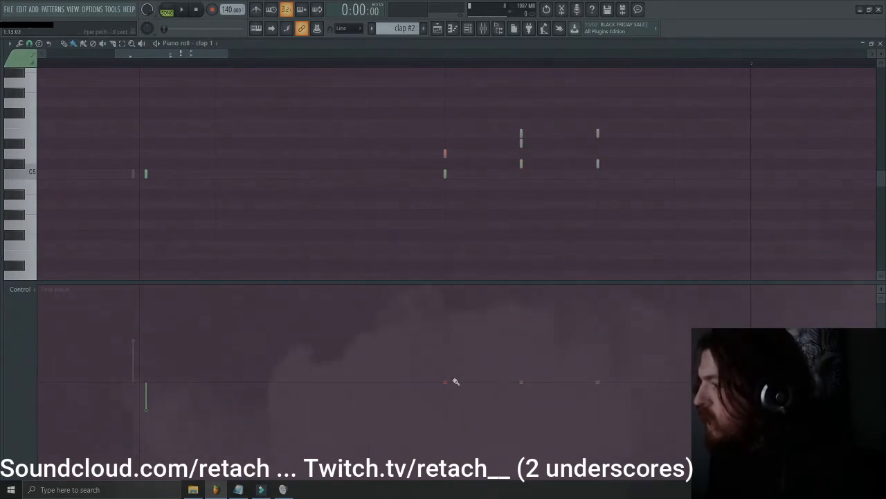
{"action": "left_click_drag", "start_coordinate": [633, 119], "coordinate": [324, 205]}
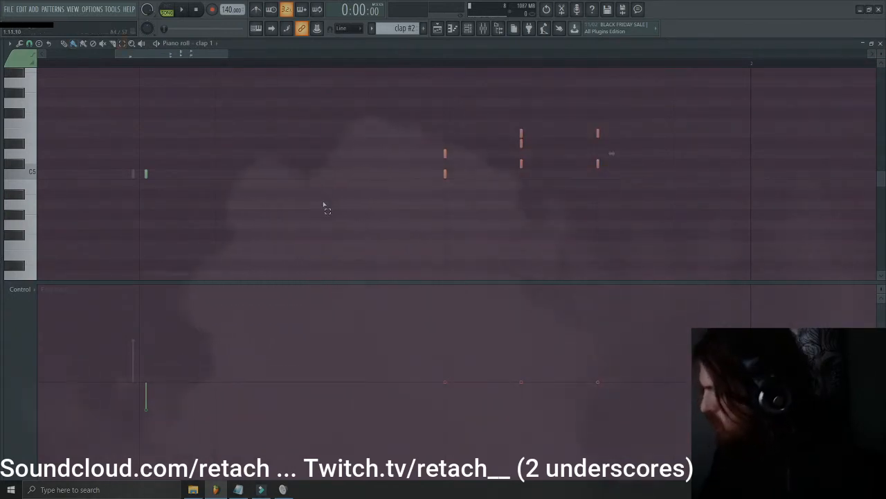
{"action": "key", "text": "Delete"}
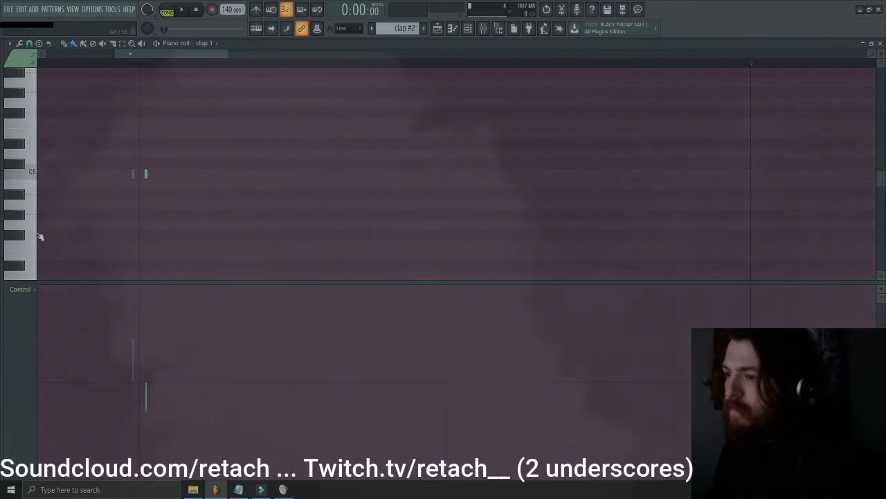
- Return to the playlist and listen to the arrangement with the edited clap #2 clip
{"action": "key", "text": "Escape"}
{"action": "key", "text": "space"}
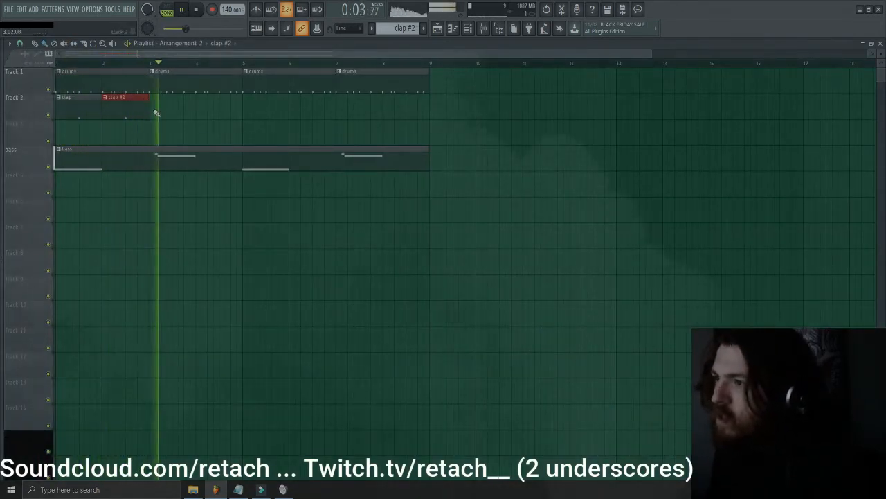
{"action": "key", "text": "space"}
- Duplicate the clap and clap #2 clips together into bars 3 and 4 of Track 2 and play the arrangement
{"action": "left_click_drag", "start_coordinate": [141, 118], "coordinate": [75, 118]}
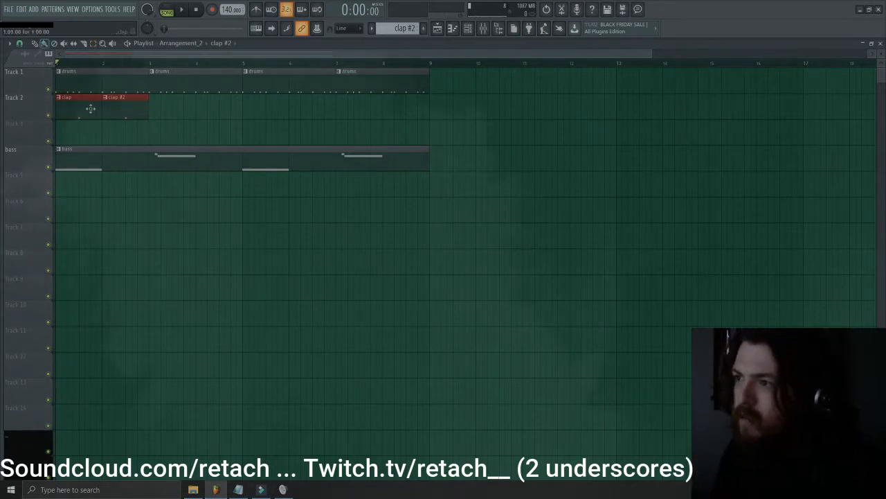
{"action": "left_click_drag", "start_coordinate": [90, 109], "coordinate": [166, 109]}
{"action": "key", "text": "space"}
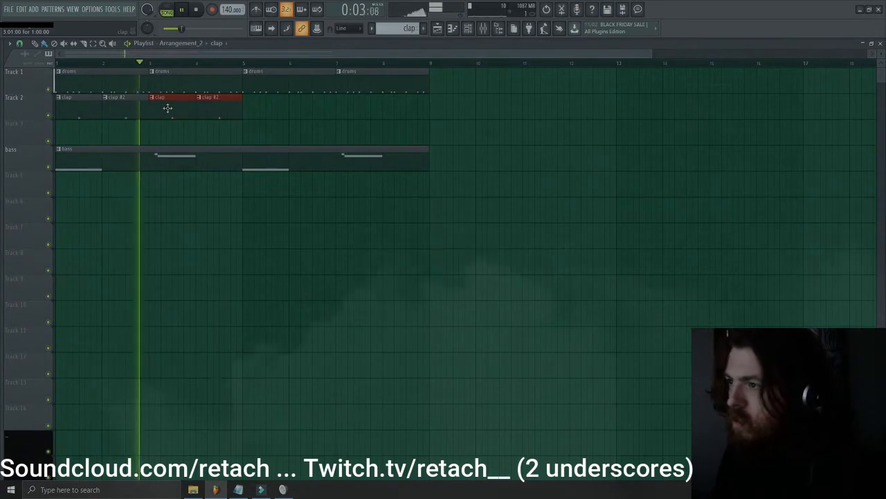
{"action": "left_click_drag", "start_coordinate": [234, 113], "coordinate": [253, 104]}
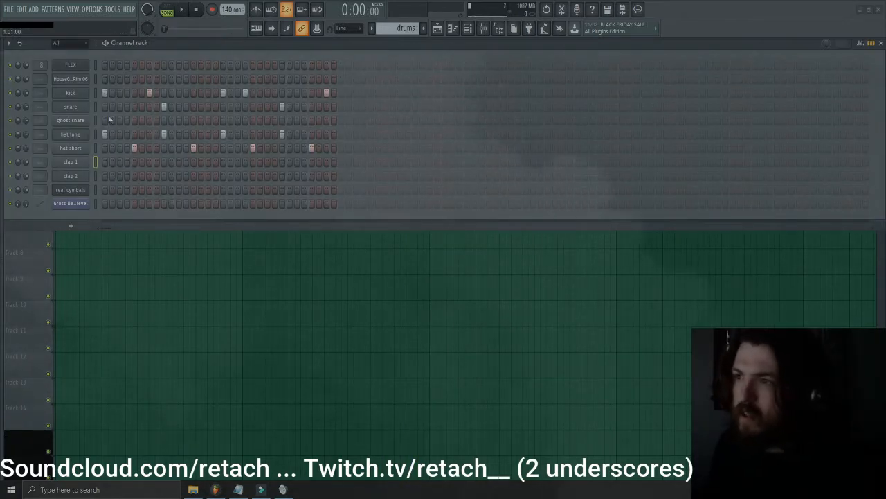
- Assign the drum channels to mixer tracks: kick to 2, snare and ghost snare to 3, hats to 4, claps to 5
{"action": "double_click", "coordinate": [42, 93]}
{"action": "double_click", "coordinate": [41, 106]}
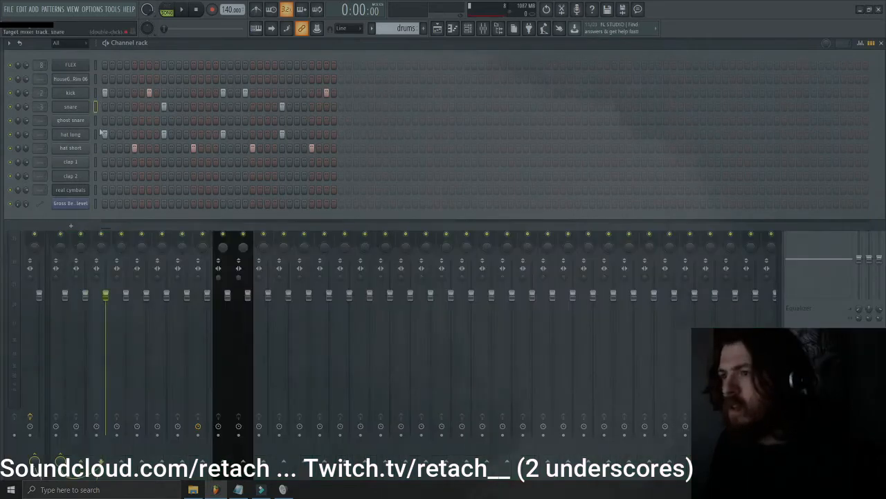
{"action": "double_click", "coordinate": [41, 120]}
{"action": "double_click", "coordinate": [41, 134]}
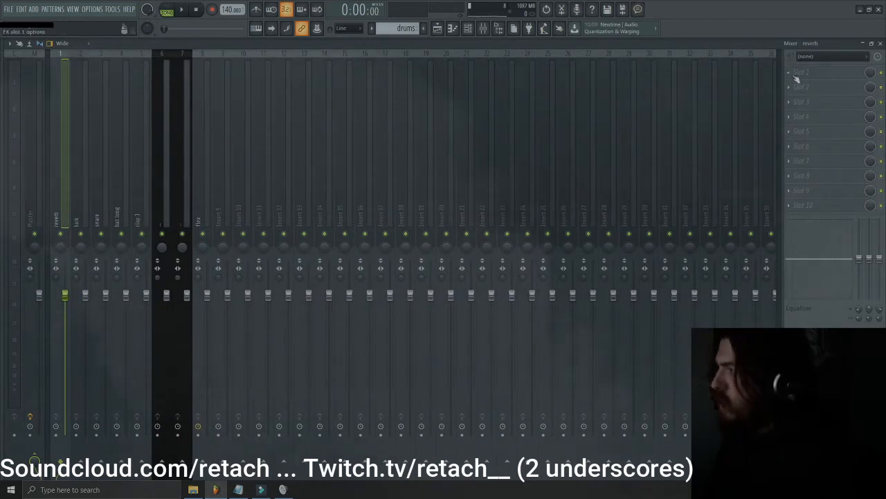
- Load Fruity Reeverb 2 on the reverb mixer track, with the dry level all the way down and a 0.7 sec decay
{"action": "left_click", "coordinate": [796, 74]}
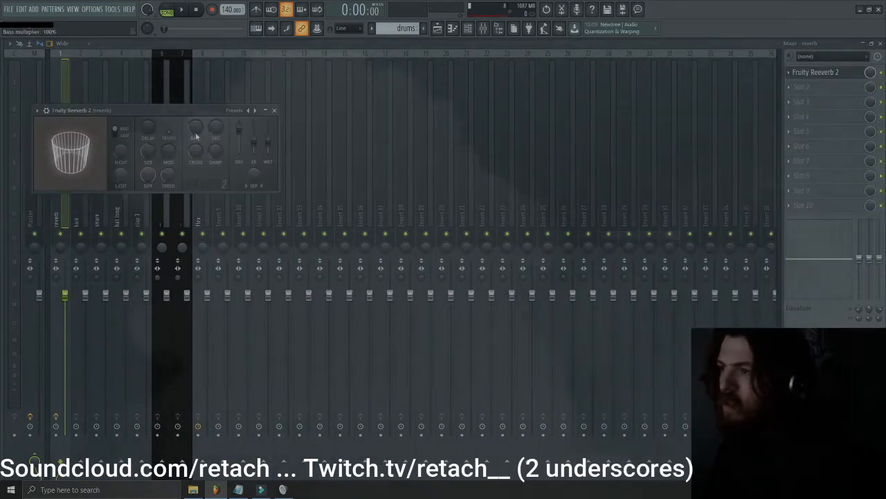
{"action": "left_click_drag", "start_coordinate": [219, 127], "coordinate": [219, 142]}
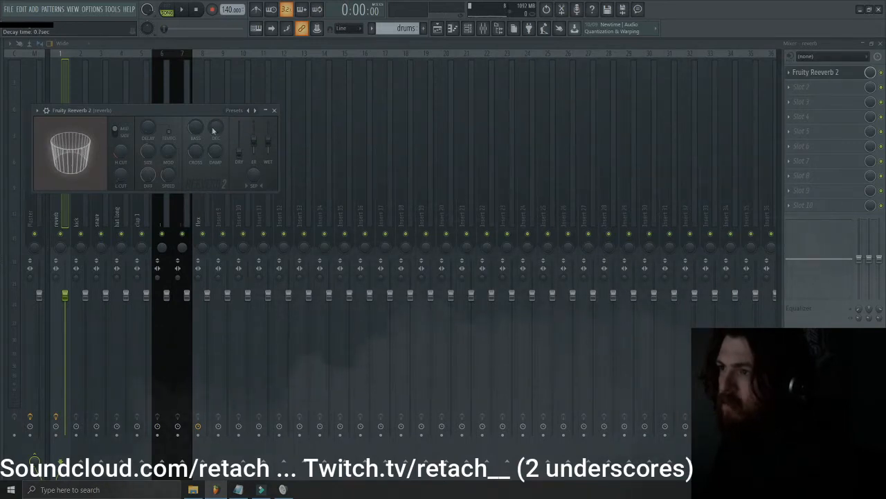
{"action": "left_click_drag", "start_coordinate": [210, 111], "coordinate": [472, 102]}
- Send the snare, hat long and clap 1 mixer tracks to the reverb track
{"action": "left_click", "coordinate": [101, 193]}
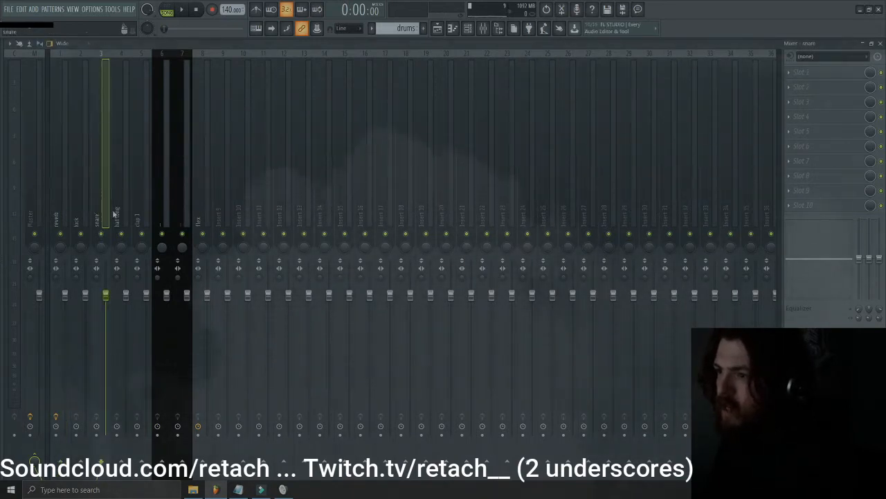
{"action": "left_click", "coordinate": [123, 212]}
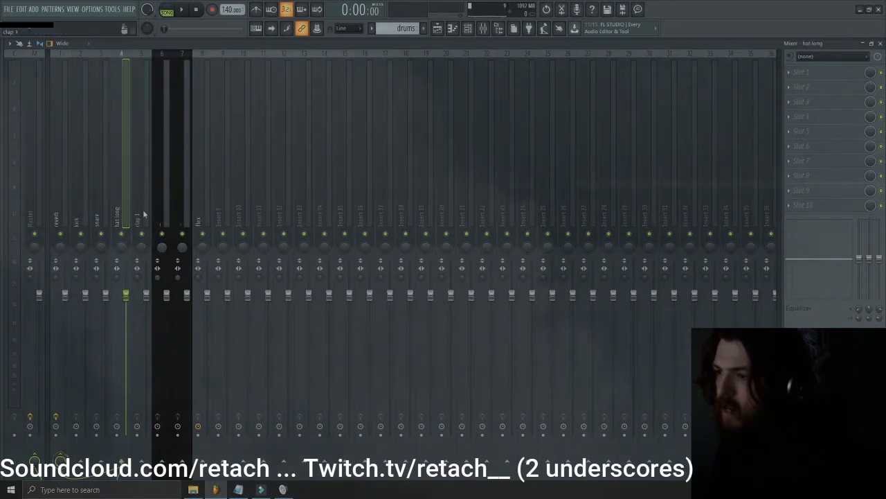
{"action": "left_click", "coordinate": [144, 214]}
- Add Fruity parametric EQ 2 below the reverb and make band 1 a high pass at about 134 Hz
{"action": "left_click", "coordinate": [54, 205]}
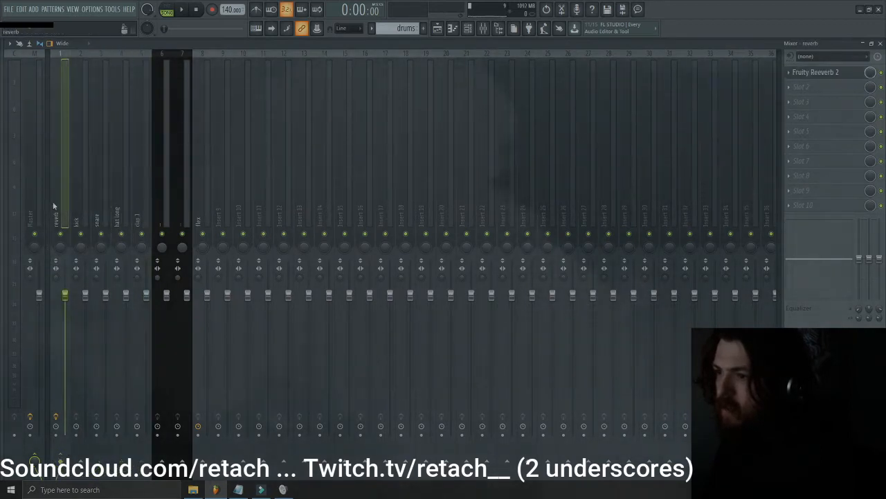
{"action": "left_click", "coordinate": [803, 86]}
{"action": "left_click", "coordinate": [716, 45]}
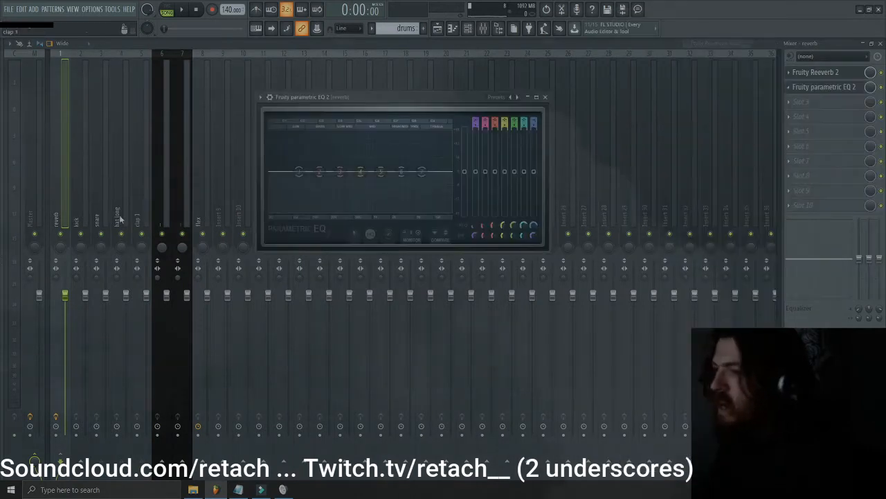
{"action": "right_click", "coordinate": [301, 171]}
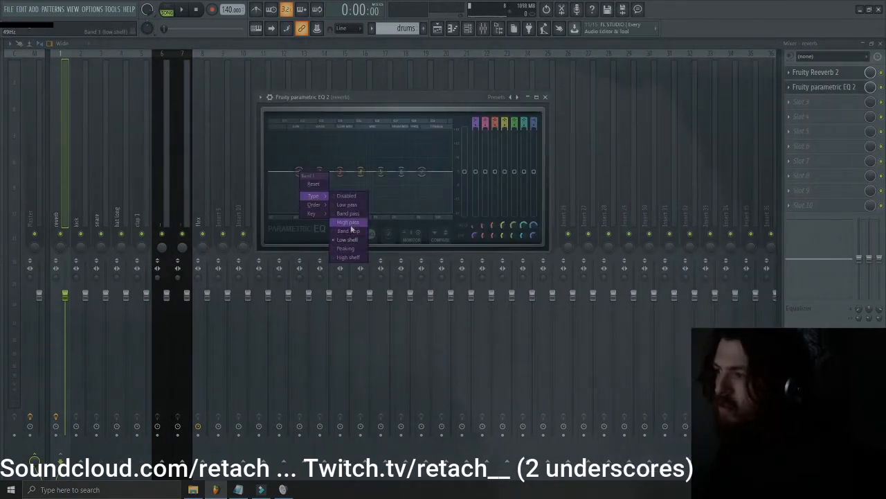
{"action": "left_click", "coordinate": [346, 230]}
{"action": "left_click", "coordinate": [342, 206]}
{"action": "left_click_drag", "start_coordinate": [300, 171], "coordinate": [319, 171]}
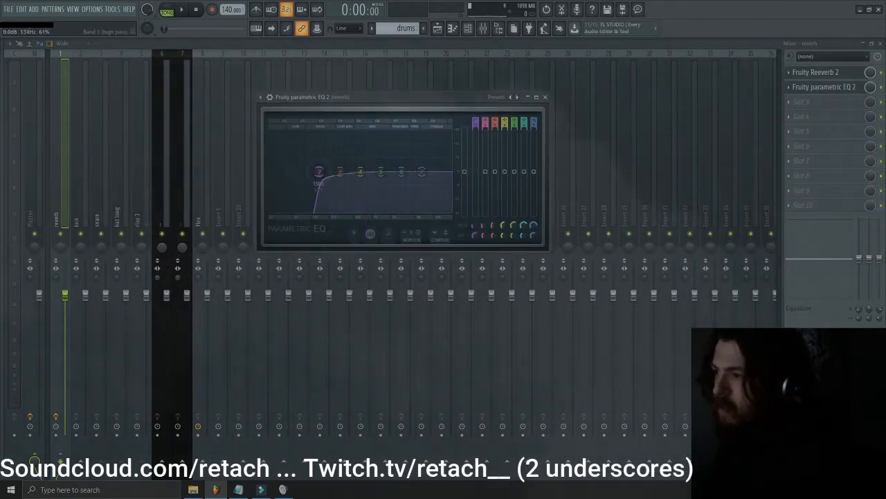
{"action": "key", "text": "space"}
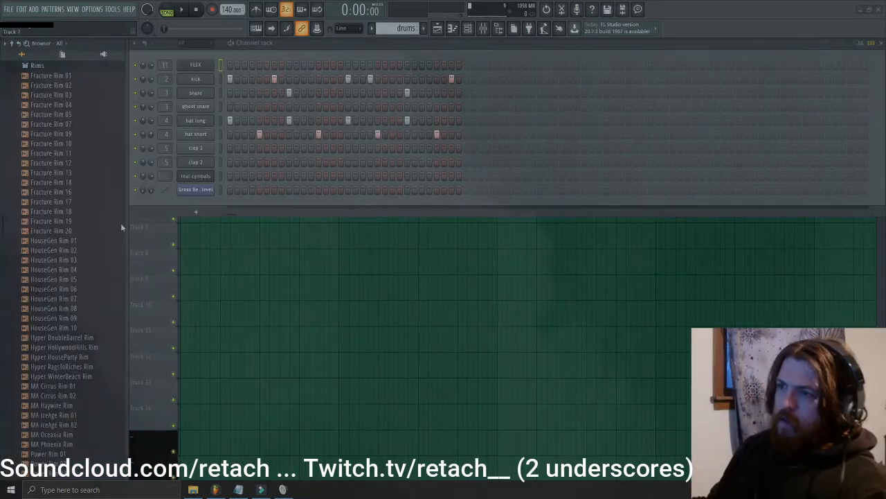
- Audition rim samples in the browser's Rims folder, from Fracture Rim 12 through HouseGen Rim 06
{"action": "left_click", "coordinate": [57, 165]}
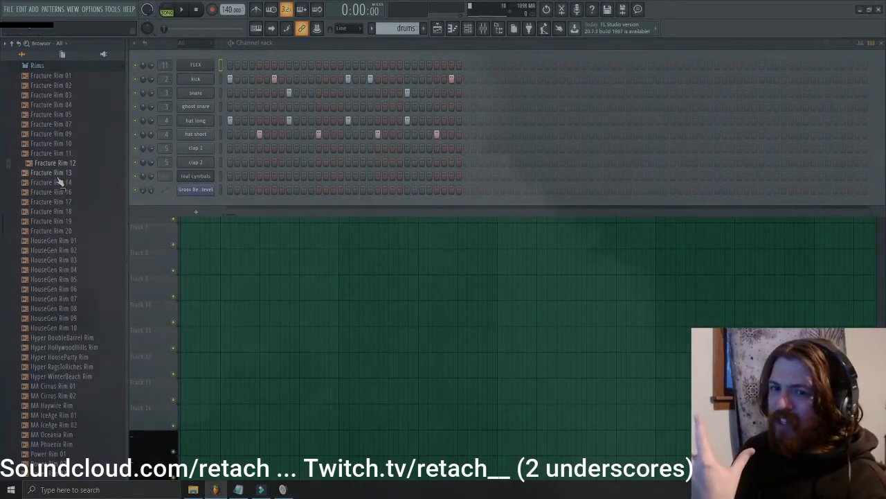
{"action": "key", "text": "Down"}
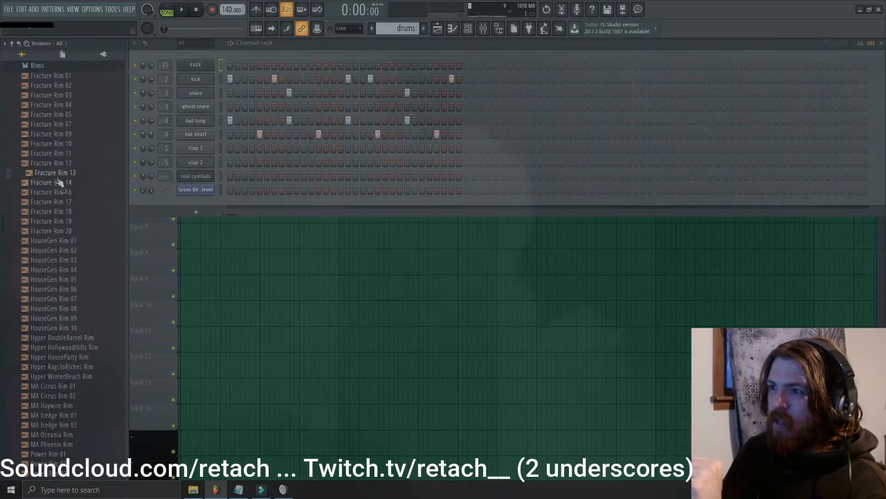
{"action": "key", "text": "Down"}
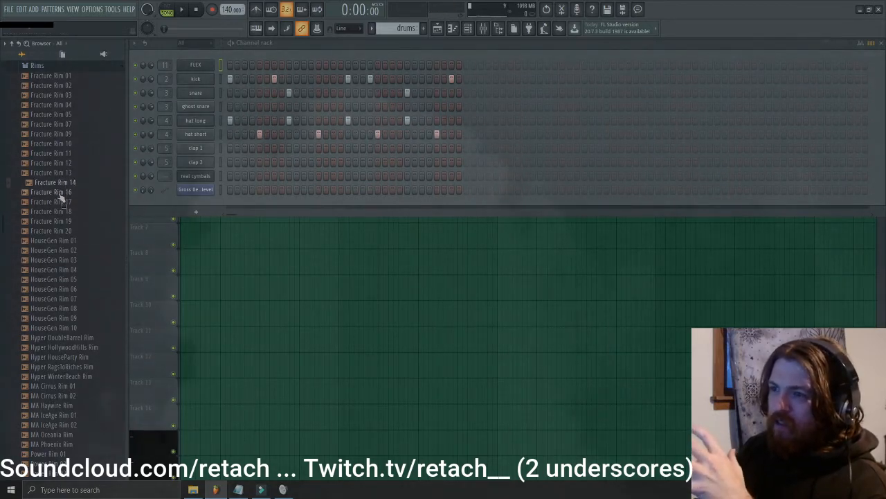
{"action": "left_click", "coordinate": [61, 262]}
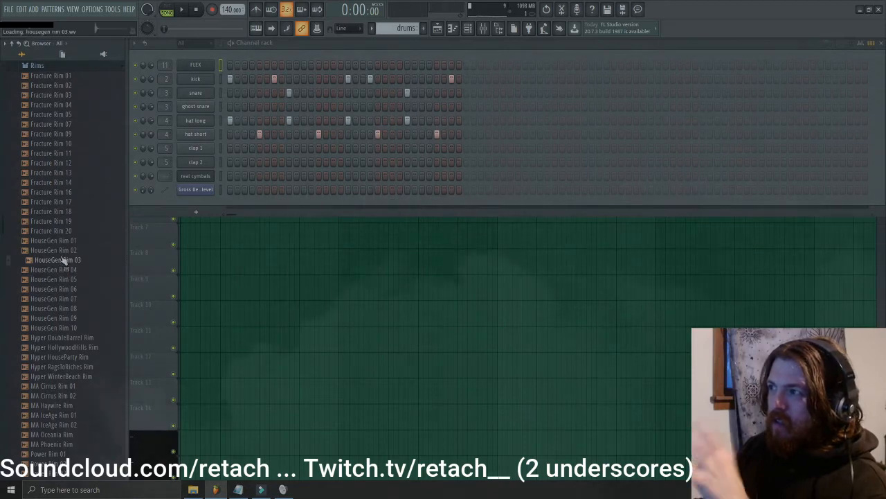
{"action": "left_click", "coordinate": [69, 290]}
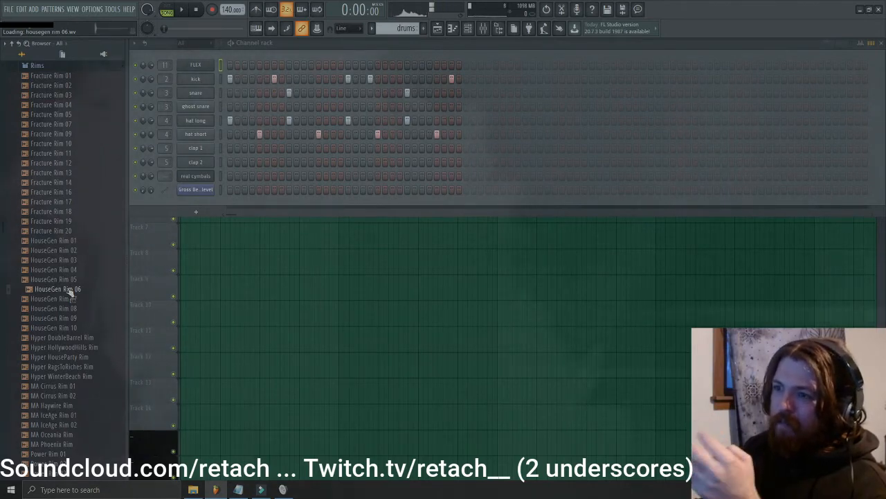
{"action": "left_click", "coordinate": [67, 300]}
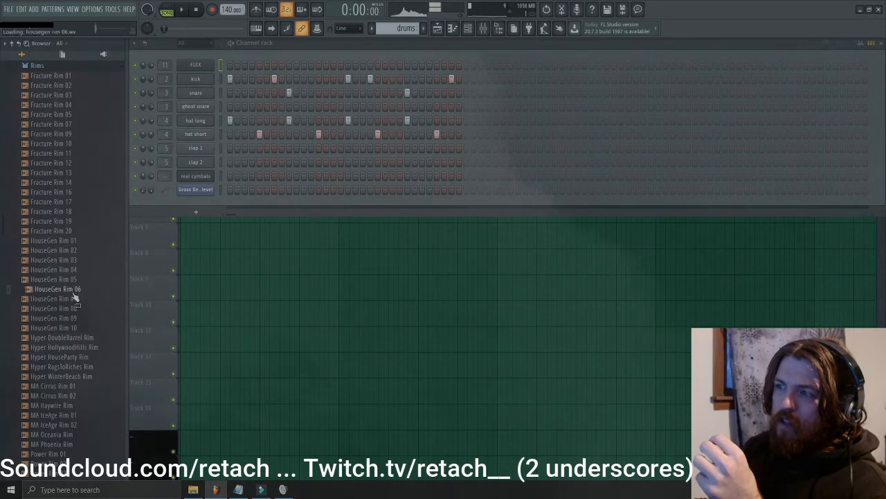
- Add the HouseGen Rim 06 sample as a new channel and assign it to mixer track 6
{"action": "left_click_drag", "start_coordinate": [74, 298], "coordinate": [208, 75]}
{"action": "key", "text": "F9"}
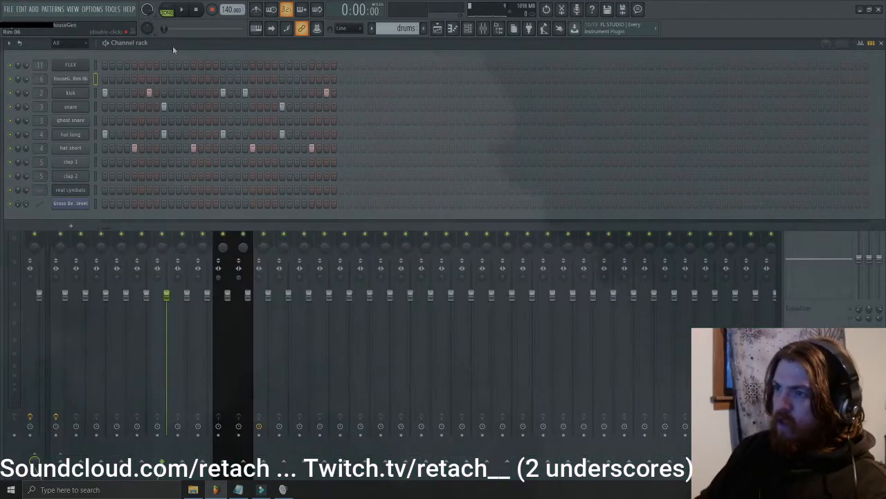
{"action": "left_click", "coordinate": [167, 307]}
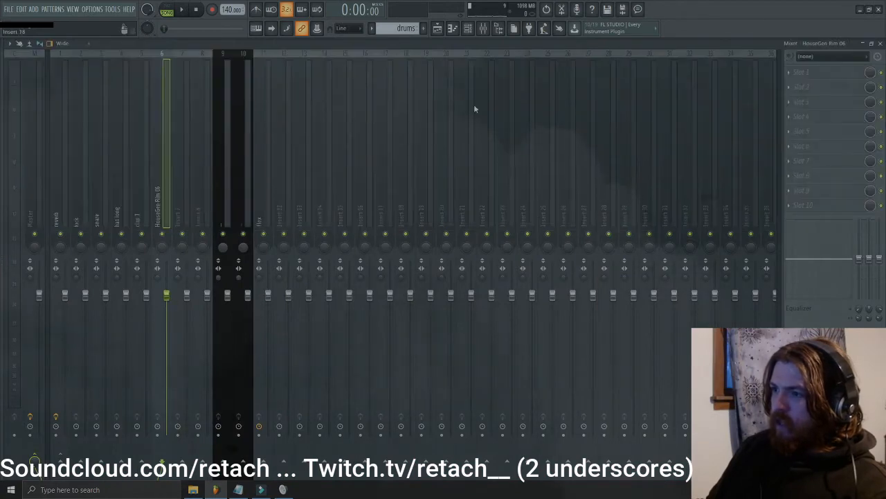
- Add Fruity parametric EQ 2 to the HouseGen Rim 06 mixer track's first slot and audition the rim through it
{"action": "left_click", "coordinate": [792, 84]}
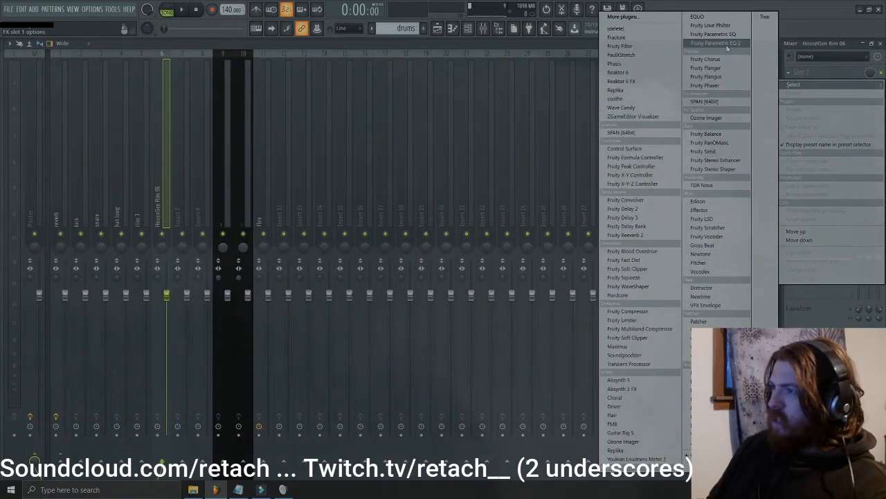
{"action": "left_click", "coordinate": [725, 44]}
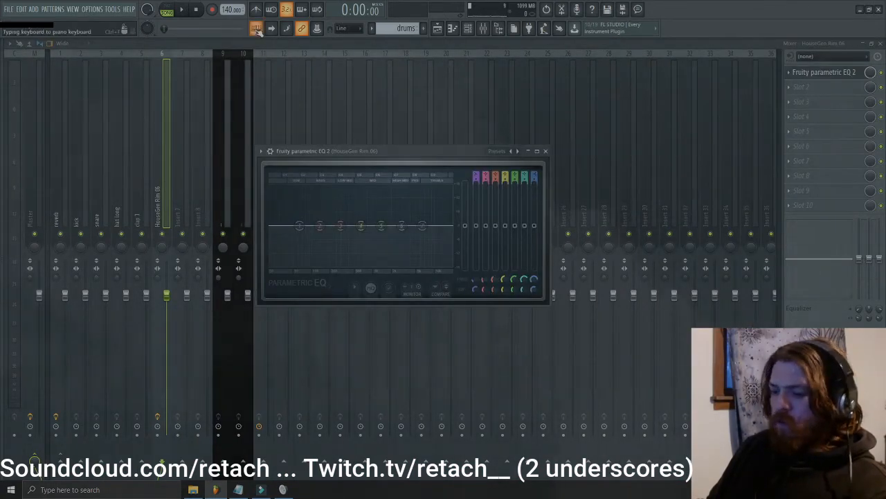
{"action": "key", "text": "q"}
{"action": "key", "text": "q"}
{"action": "key", "text": "q"}
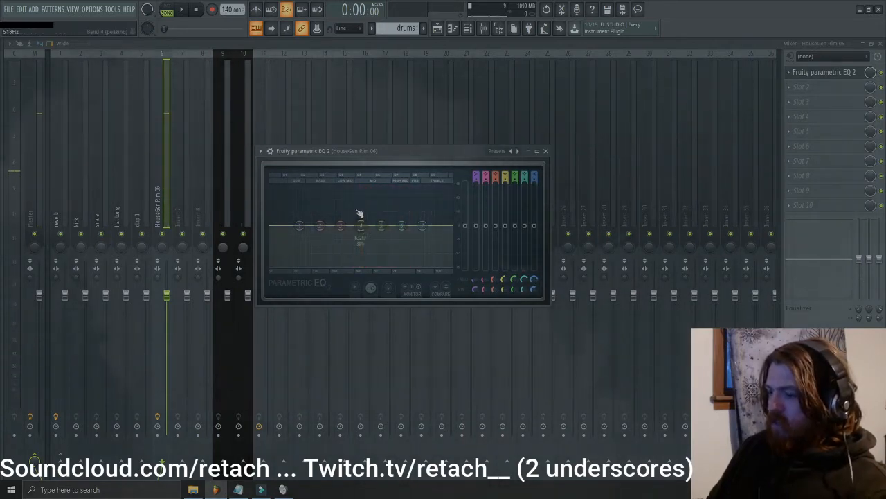
- Check the notes of the FLEX bass line in the bass pattern's piano roll
{"action": "key", "text": "F5"}
{"action": "double_click", "coordinate": [76, 151]}
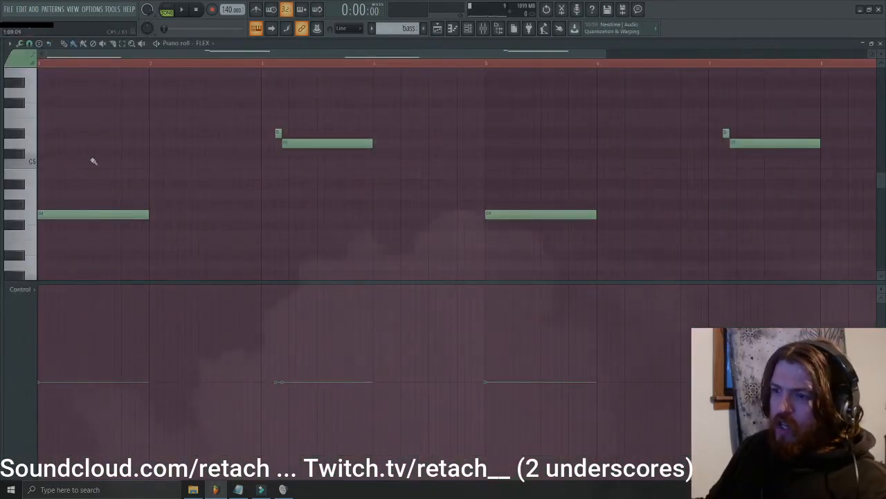
{"action": "left_click", "coordinate": [28, 288]}
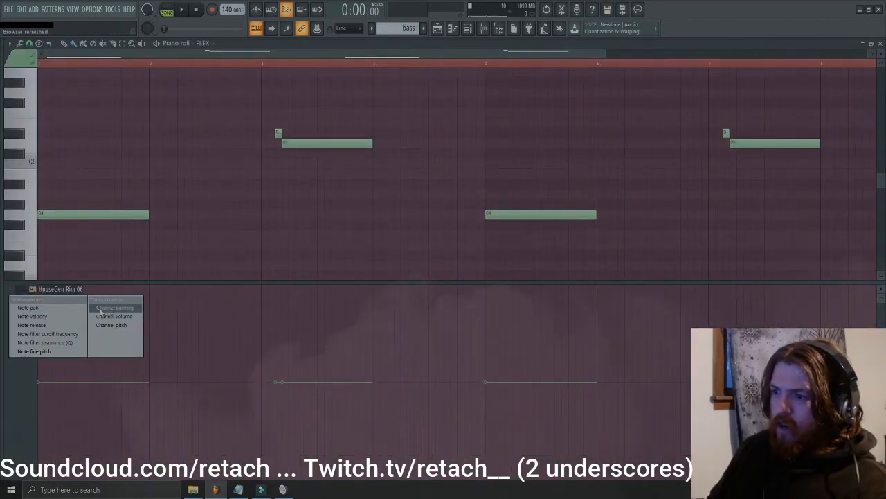
{"action": "left_click", "coordinate": [32, 316]}
{"action": "left_click", "coordinate": [880, 43]}
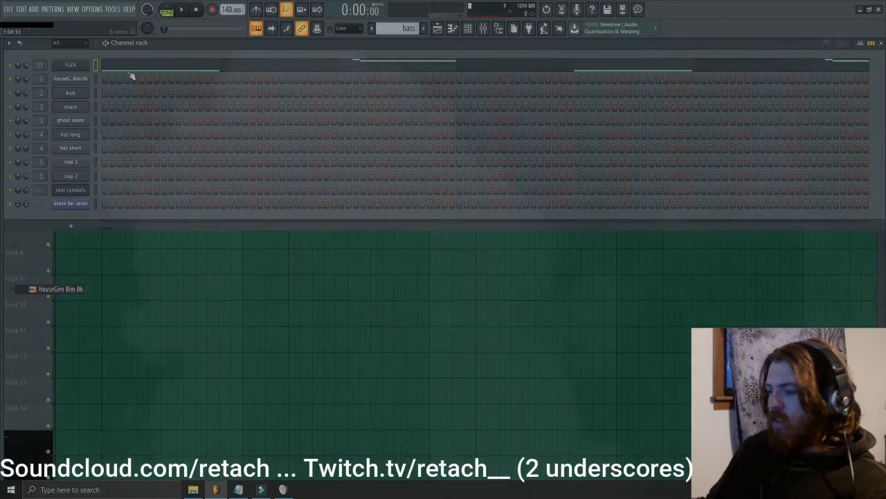
- Set band 4 of the rim track's Fruity parametric EQ 2 to note G5, 784 Hz
{"action": "key", "text": "F9"}
{"action": "left_click", "coordinate": [833, 75]}
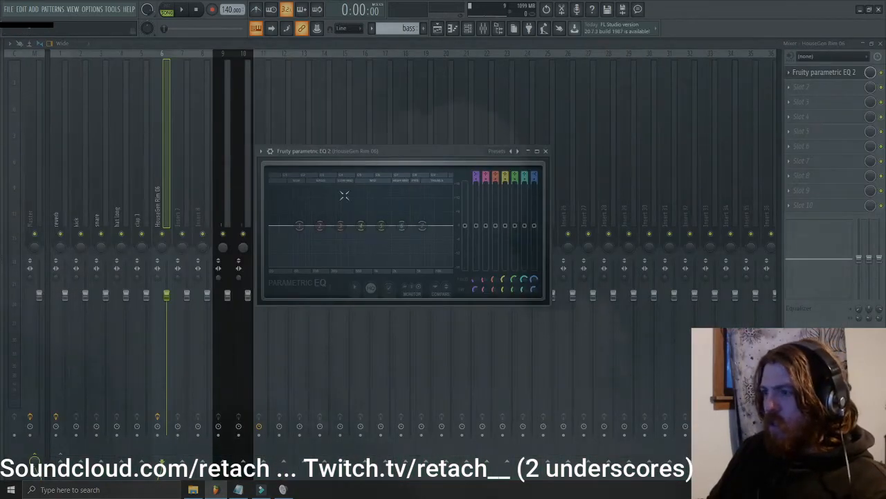
{"action": "right_click", "coordinate": [362, 227]}
{"action": "left_click", "coordinate": [362, 229]}
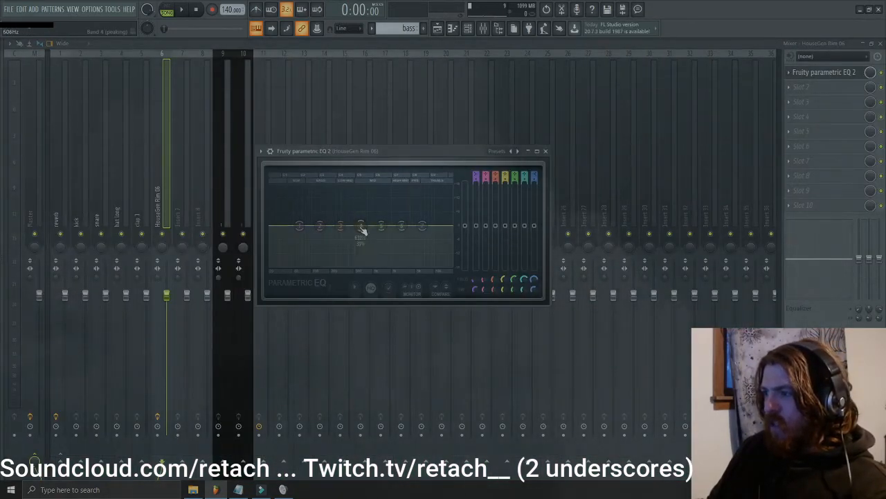
{"action": "right_click", "coordinate": [361, 227]}
{"action": "mouse_move", "coordinate": [384, 270]}
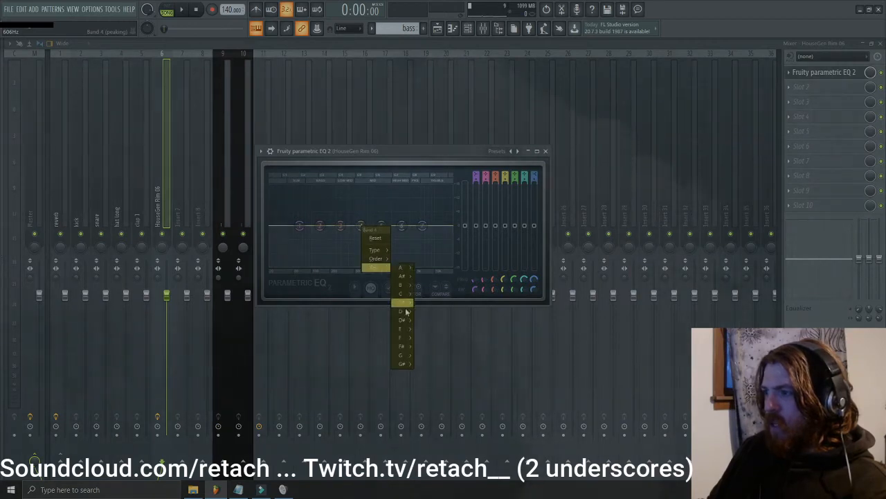
{"action": "mouse_move", "coordinate": [402, 356]}
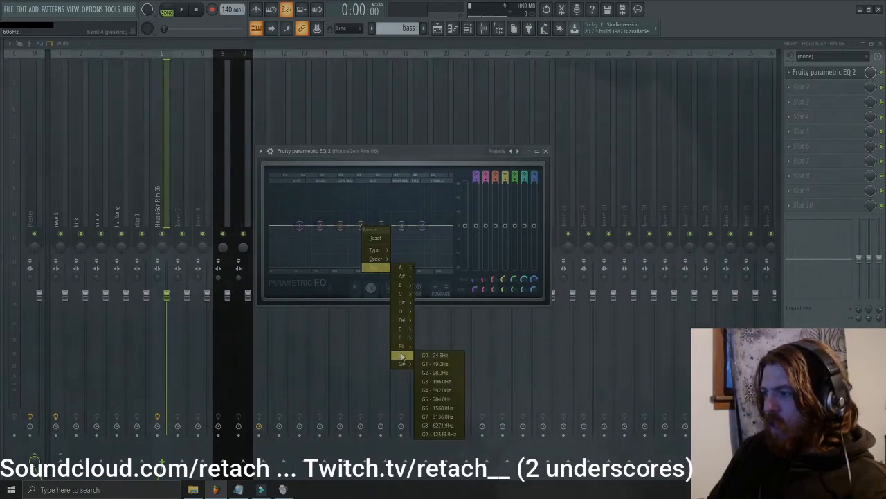
{"action": "left_click", "coordinate": [437, 401]}
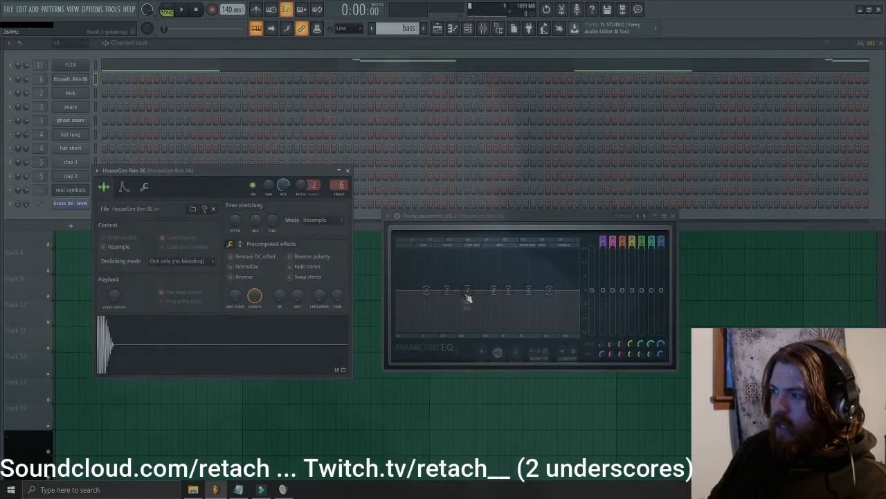
- Raise the rim sample's time-stretching pitch toward the G5 marker in the EQ while auditioning, and increase its fade-out
{"action": "key", "text": "q"}
{"action": "key", "text": "q"}
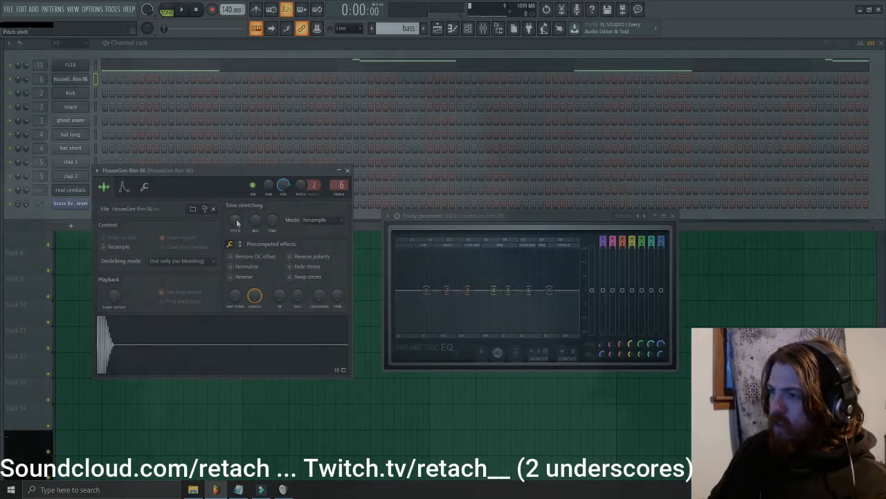
{"action": "left_click_drag", "start_coordinate": [236, 226], "coordinate": [237, 185]}
{"action": "key", "text": "q"}
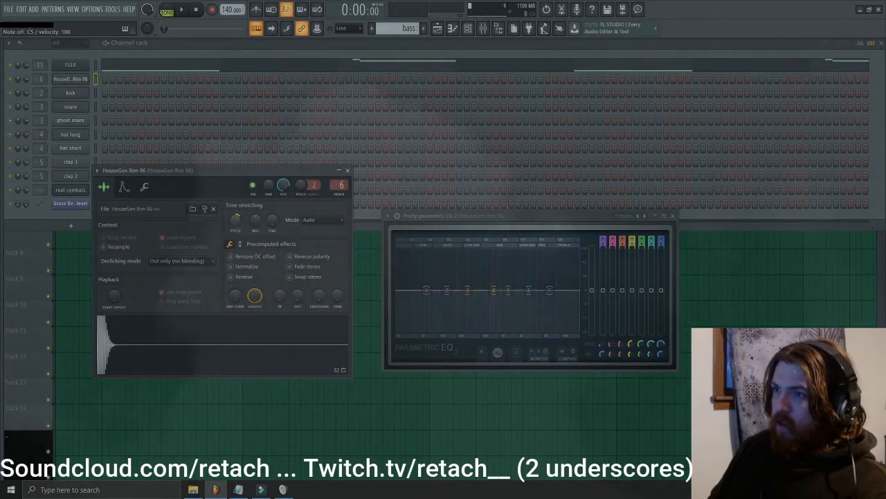
{"action": "key", "text": "q"}
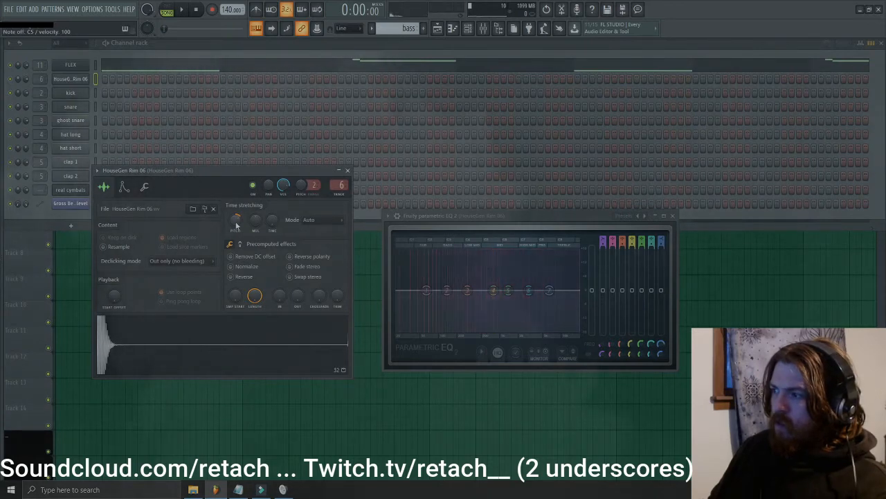
{"action": "left_click_drag", "start_coordinate": [495, 298], "coordinate": [498, 303]}
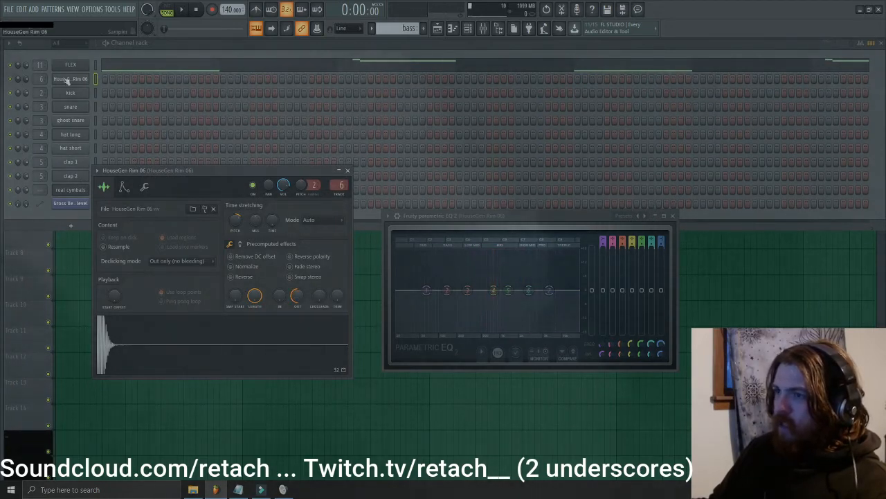
- Add Fruity Convolver to the rim track's second slot and turn its dry level all the way down
{"action": "double_click", "coordinate": [43, 82]}
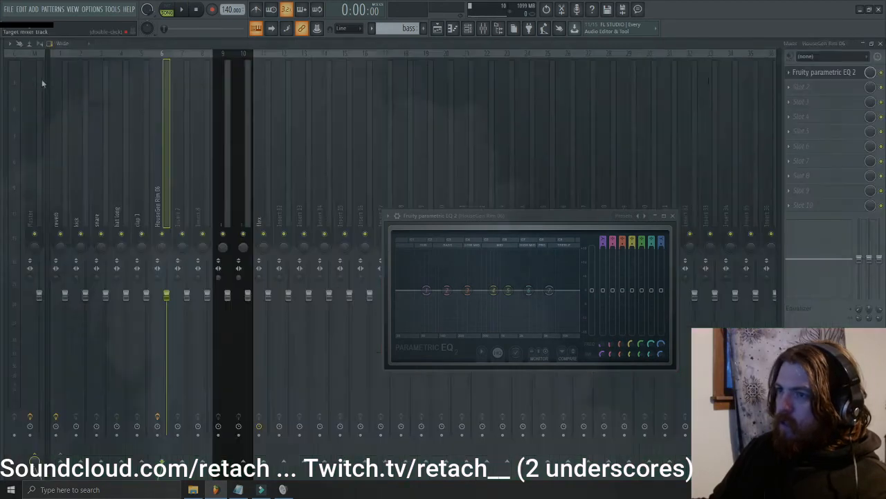
{"action": "left_click", "coordinate": [815, 90]}
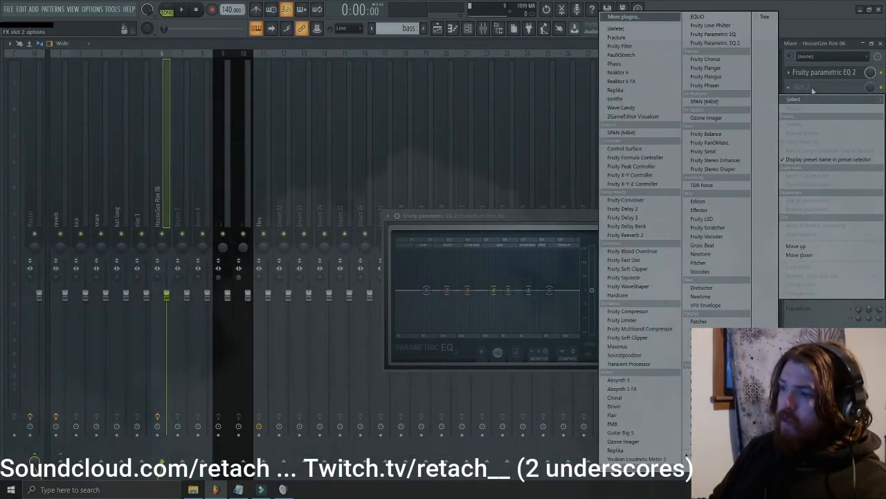
{"action": "left_click", "coordinate": [649, 203]}
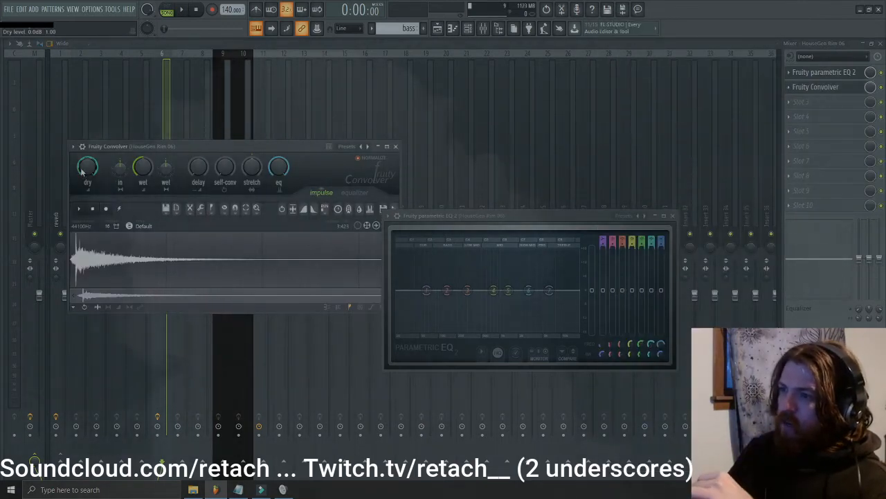
{"action": "left_click_drag", "start_coordinate": [84, 171], "coordinate": [84, 235]}
- Create a new pattern named "rim reverb"
{"action": "key", "text": "F4"}
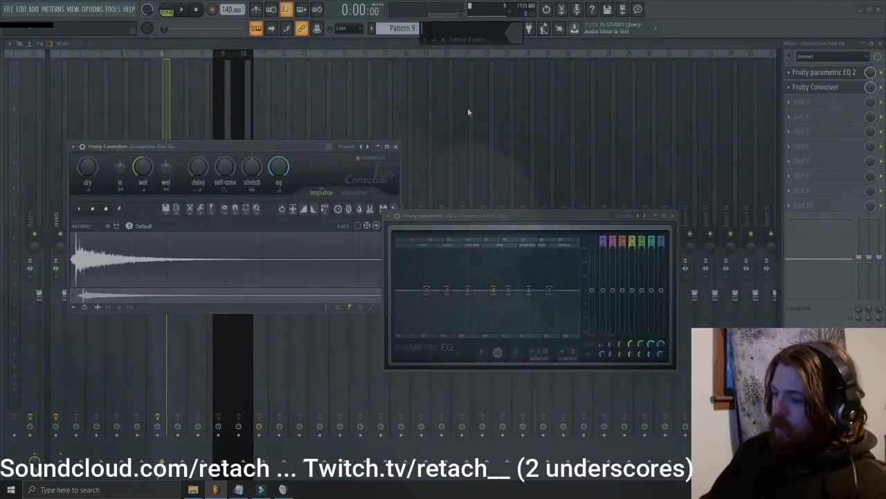
{"action": "type", "text": "rim"}
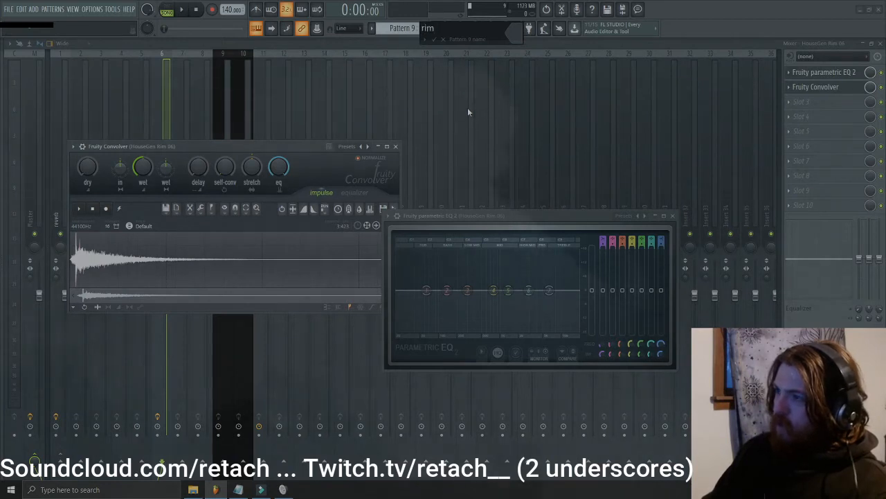
{"action": "type", "text": " reverb"}
{"action": "key", "text": "Return"}
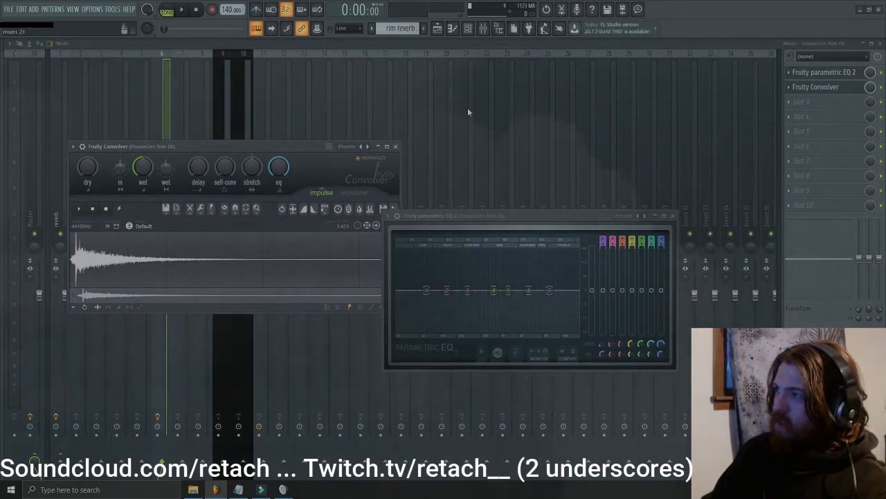
- Audition the rim through the Convolver, and place a rim hit on step 9 of the rim reverb pattern
{"action": "key", "text": "q"}
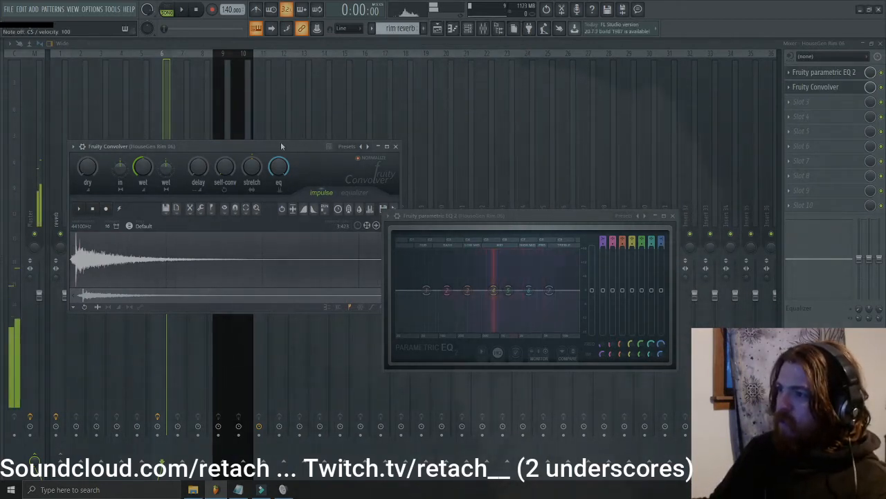
{"action": "key", "text": "q"}
{"action": "key", "text": "q"}
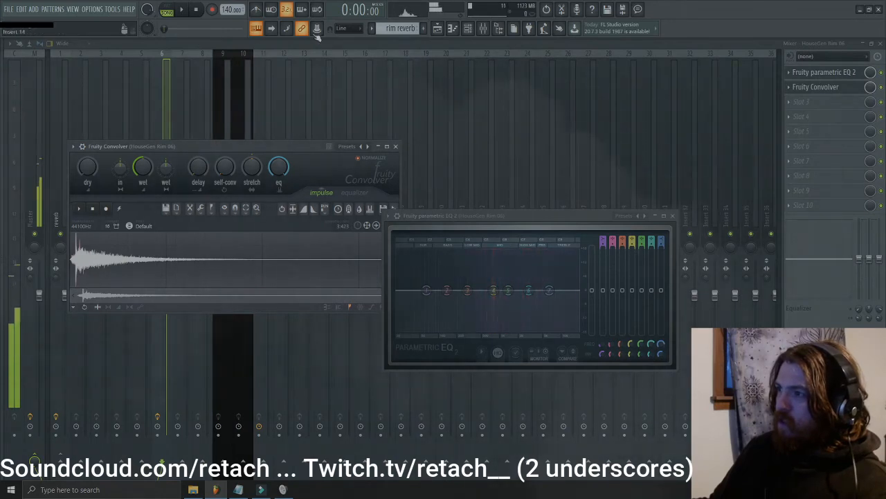
{"action": "left_click", "coordinate": [255, 29]}
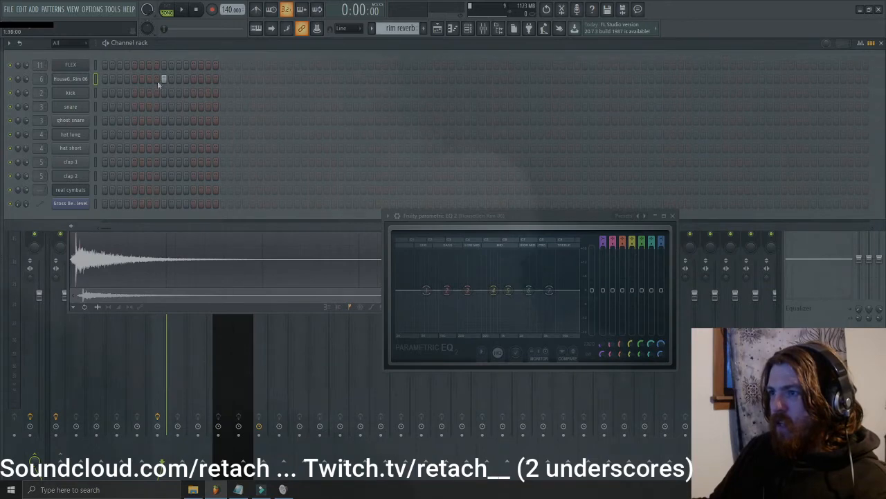
- Rename the HouseGen Rim 06 channel as "rim reverb"
{"action": "right_click", "coordinate": [75, 80]}
{"action": "key", "text": "F2"}
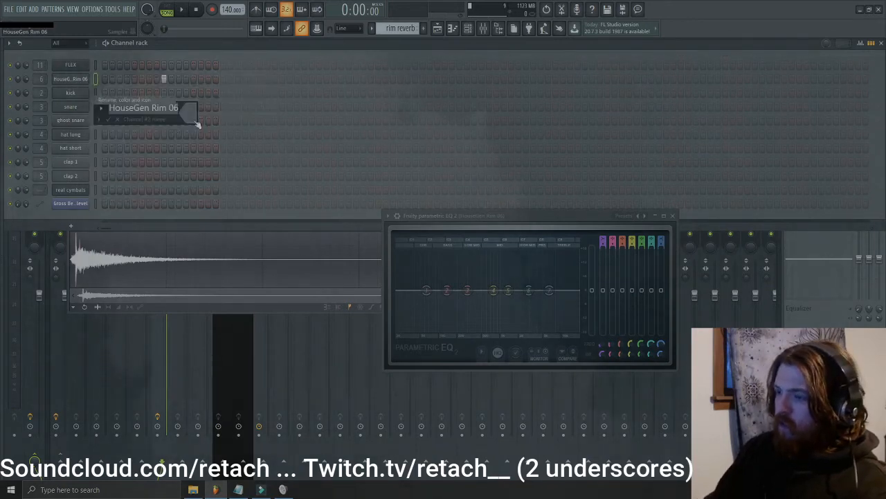
{"action": "type", "text": "rim reverb"}
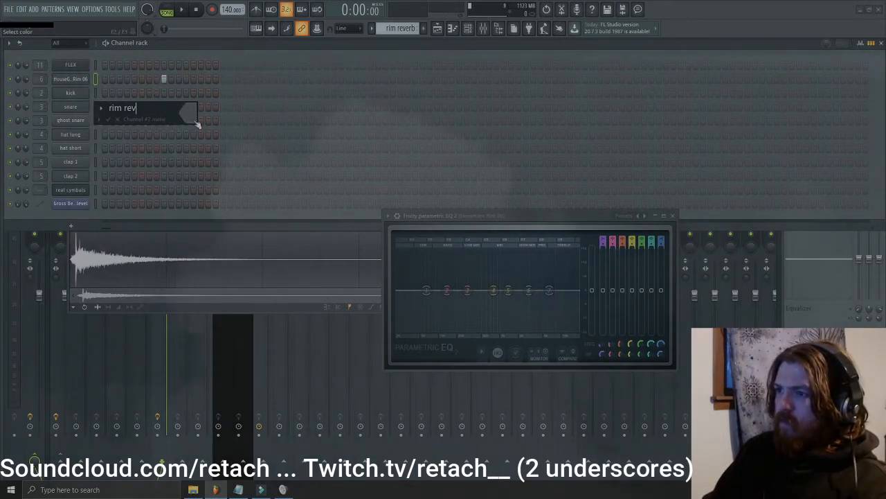
{"action": "key", "text": "Return"}
- Place rim reverb pattern clips on playlist Track 3 at bars 2 and 6 and play the arrangement
{"action": "key", "text": "F5"}
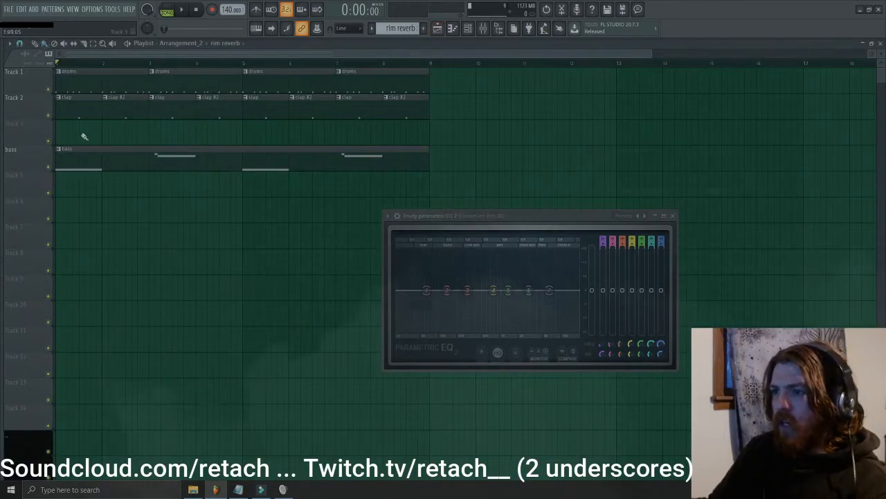
{"action": "left_click", "coordinate": [103, 132]}
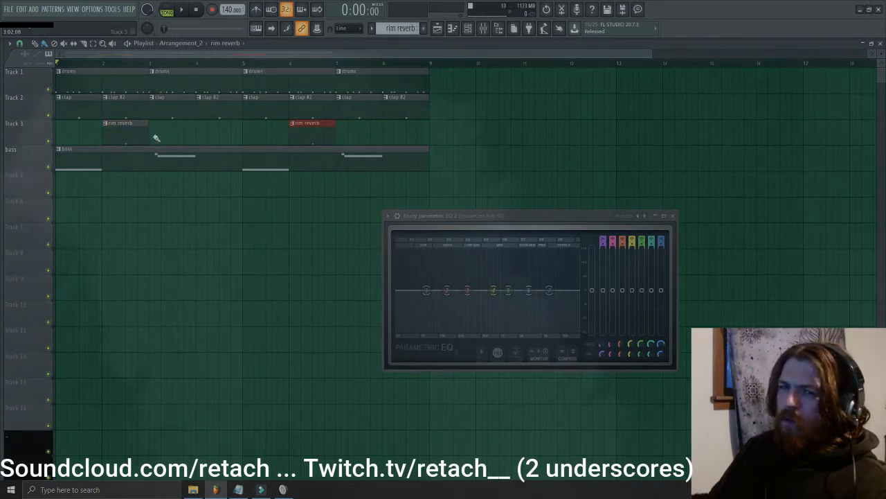
{"action": "key", "text": "space"}
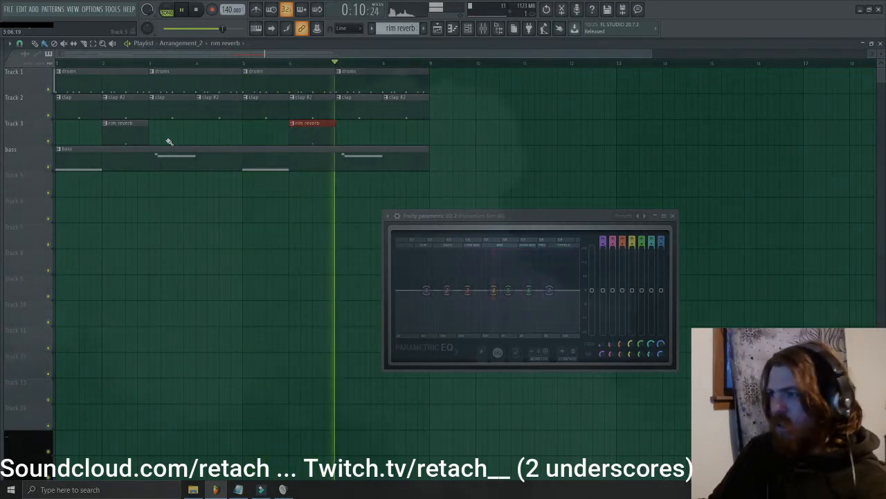
- Rename mixer track 6 as "rim" while the arrangement plays, and stop playback from the playlist
{"action": "key", "text": "F9"}
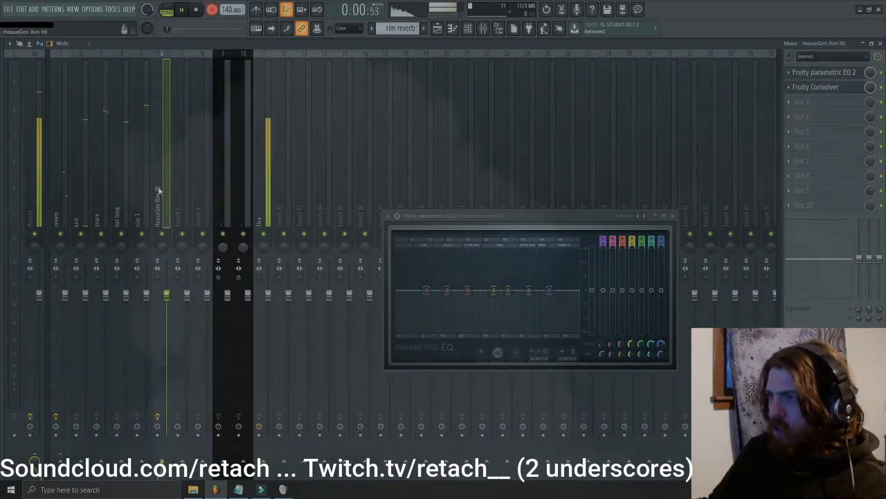
{"action": "key", "text": "F5"}
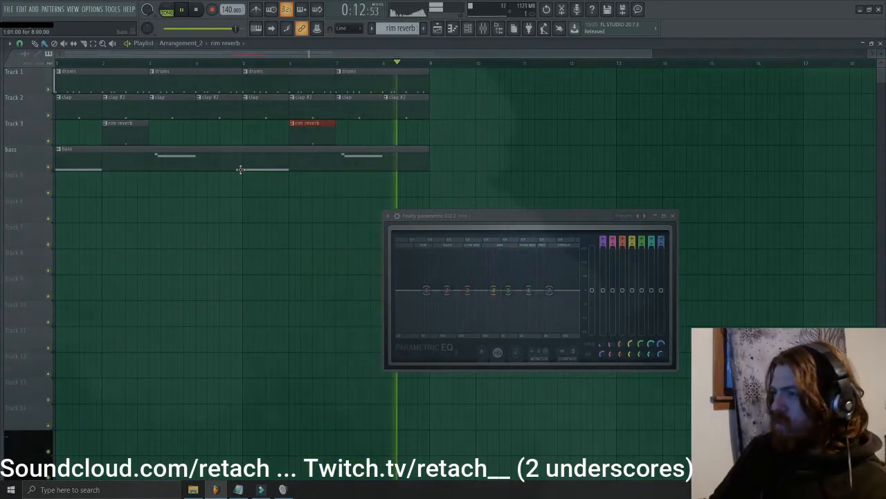
{"action": "key", "text": "space"}
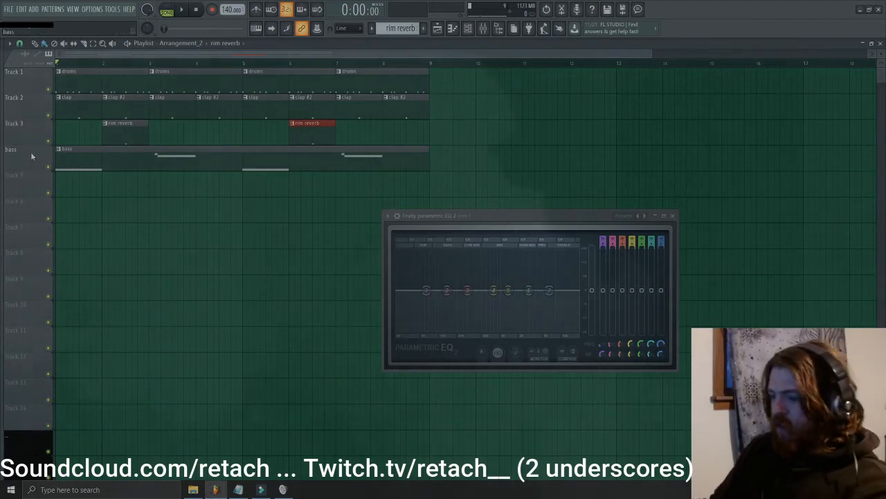
- Add Gross Beat to the rim track's third slot and apply the 1/4 Bt Gate volume preset
{"action": "key", "text": "F9"}
{"action": "left_click", "coordinate": [824, 102]}
{"action": "mouse_move", "coordinate": [794, 114]}
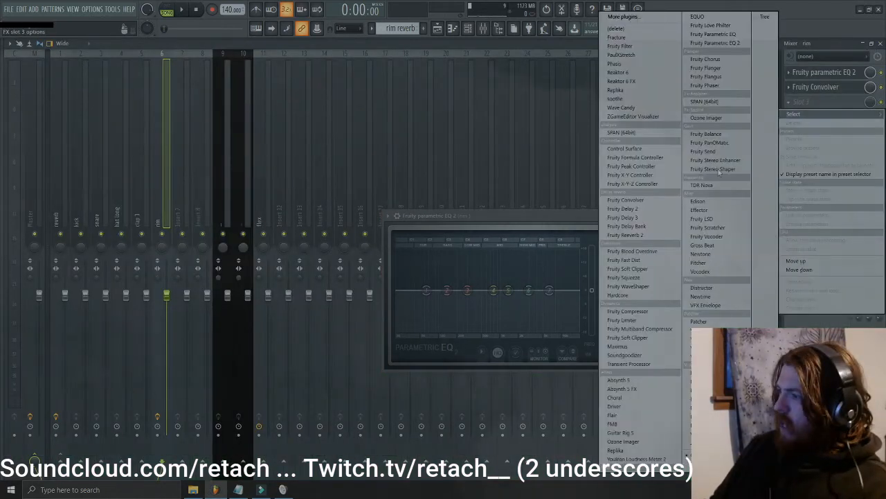
{"action": "left_click", "coordinate": [702, 245]}
{"action": "left_click", "coordinate": [129, 306]}
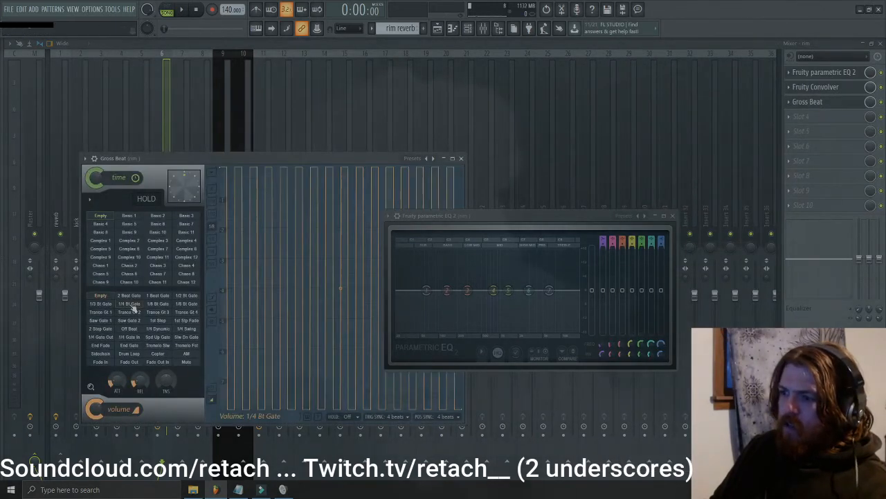
{"action": "left_click", "coordinate": [870, 102]}
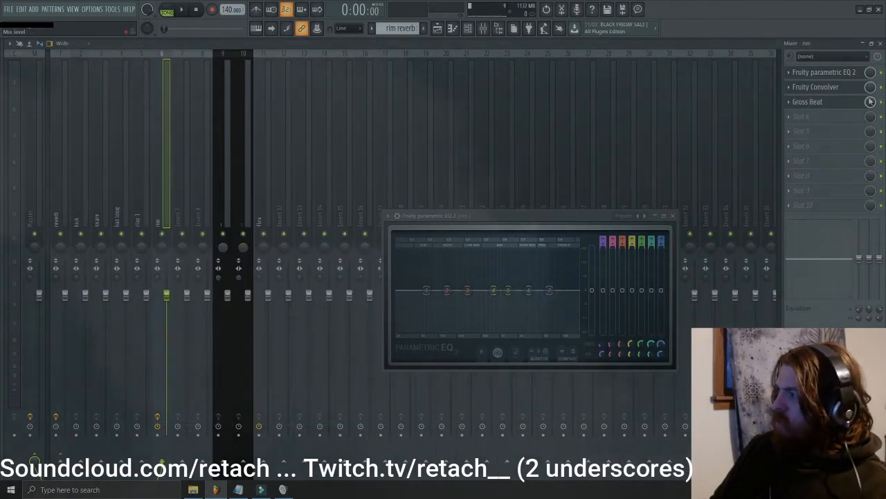
- Create an automation clip for the mix level of Gross Beat on the rim track and show it in the playlist
{"action": "right_click", "coordinate": [870, 102]}
{"action": "left_click", "coordinate": [869, 160]}
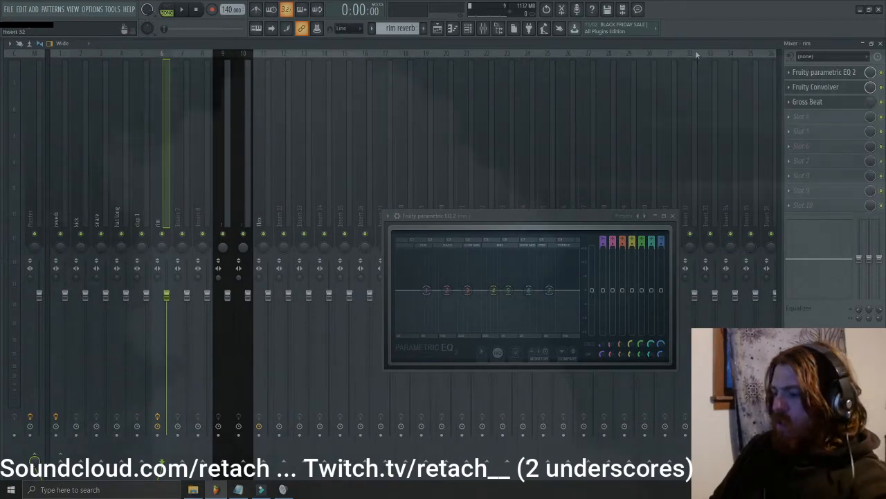
{"action": "left_click", "coordinate": [437, 29]}
- Shape the Gross Beat mix level automation on Track 4 as an abrupt step from low to high at bar 5, and play the arrangement
{"action": "right_click", "coordinate": [243, 171]}
{"action": "right_click", "coordinate": [247, 153]}
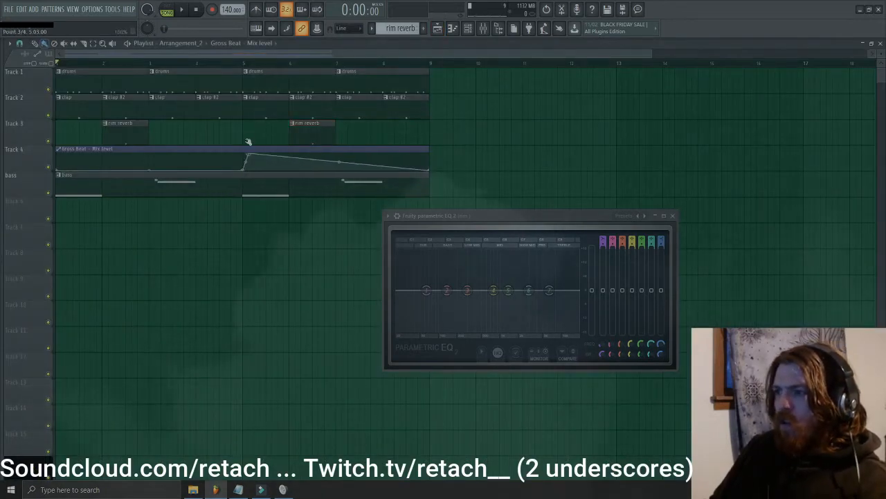
{"action": "left_click_drag", "start_coordinate": [429, 171], "coordinate": [451, 117]}
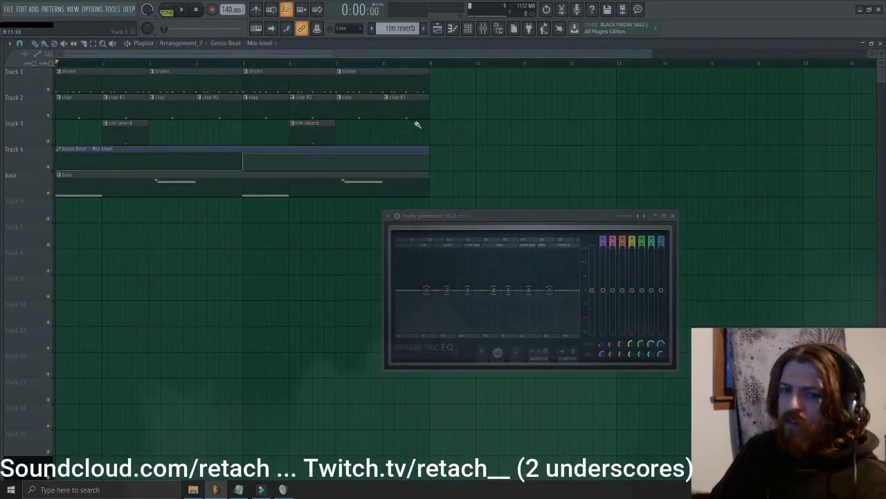
{"action": "left_click", "coordinate": [190, 150]}
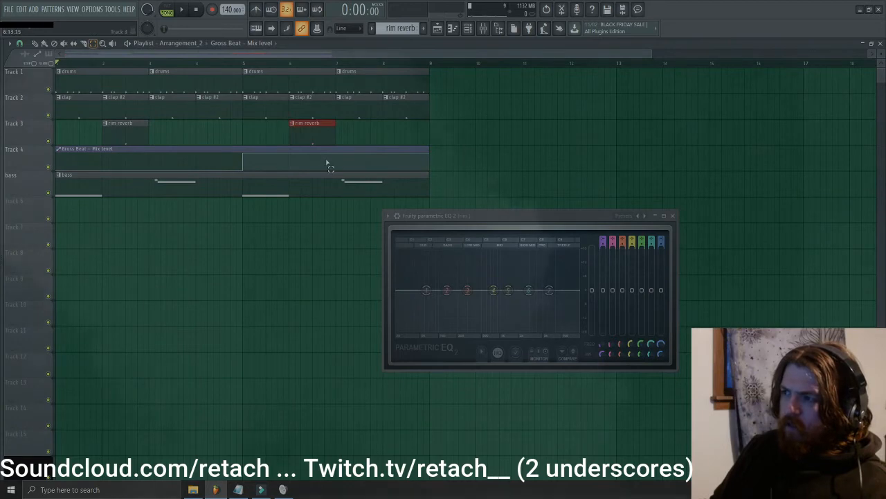
{"action": "key", "text": "space"}
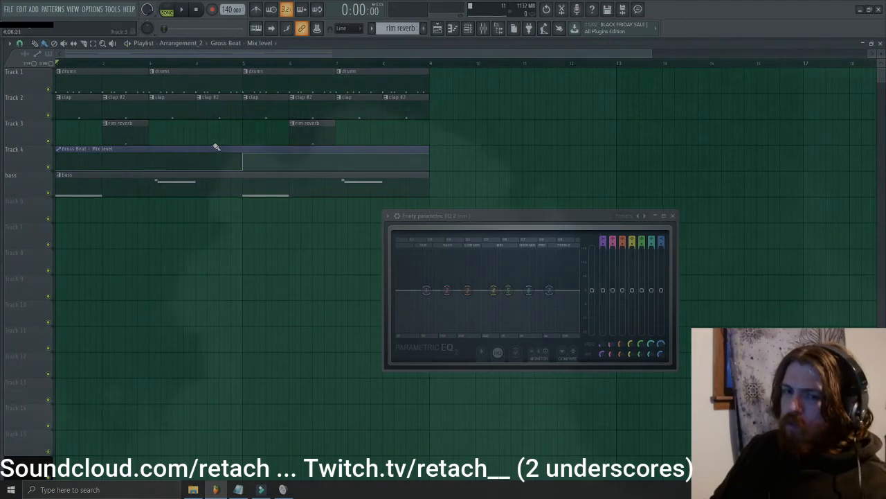
- Try Fruity Delay 3 in place of Gross Beat on the rim track, playing the arrangement from around bar 5
{"action": "key", "text": "F9"}
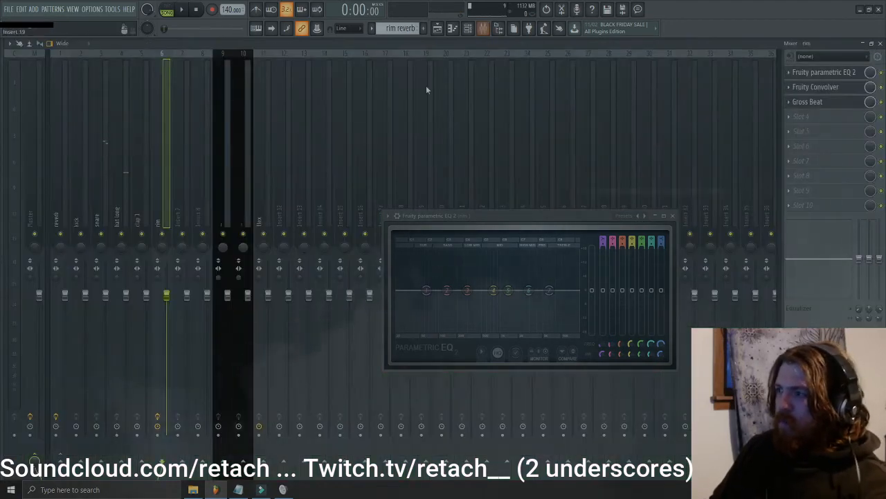
{"action": "left_click", "coordinate": [797, 102]}
{"action": "mouse_move", "coordinate": [796, 115]}
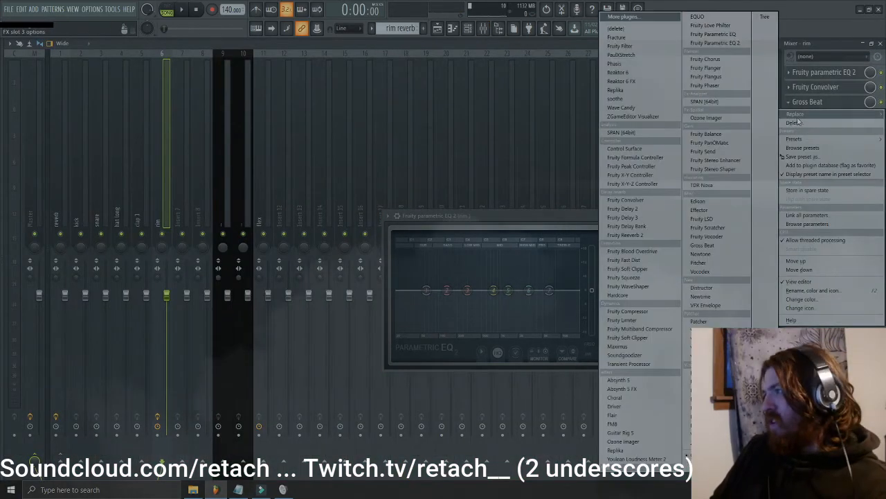
{"action": "left_click", "coordinate": [623, 217]}
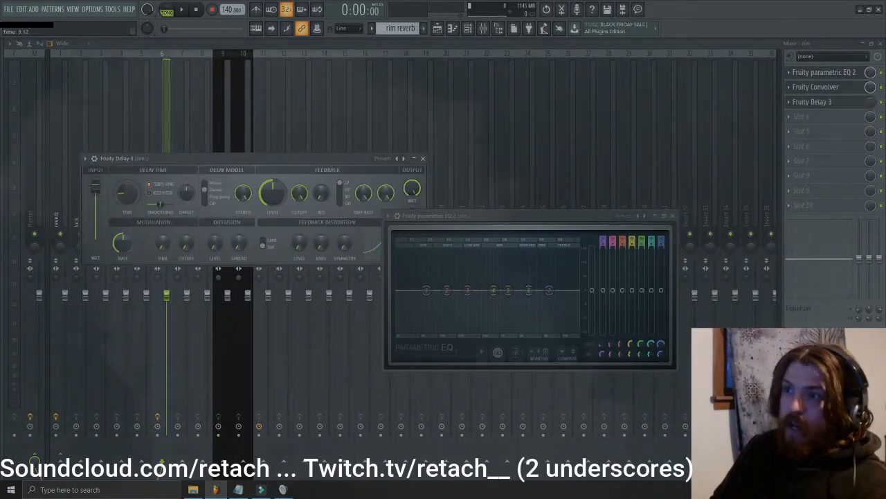
{"action": "key", "text": "F5"}
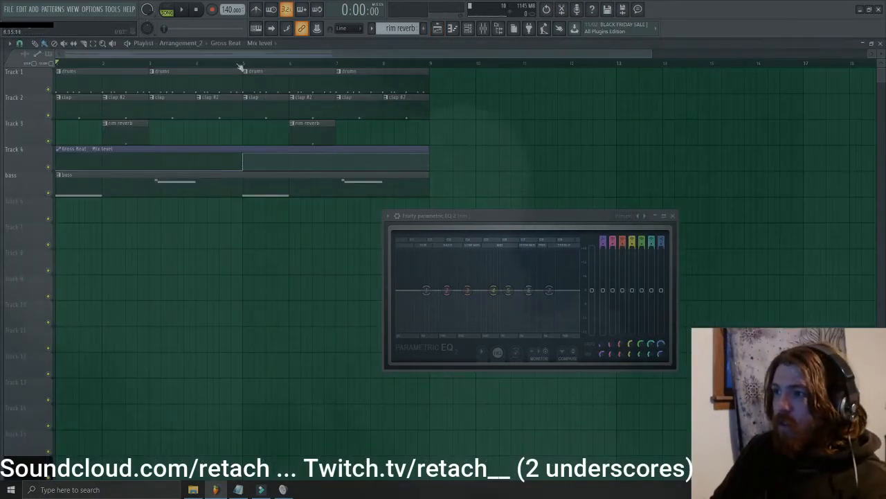
{"action": "left_click", "coordinate": [239, 63]}
{"action": "key", "text": "space"}
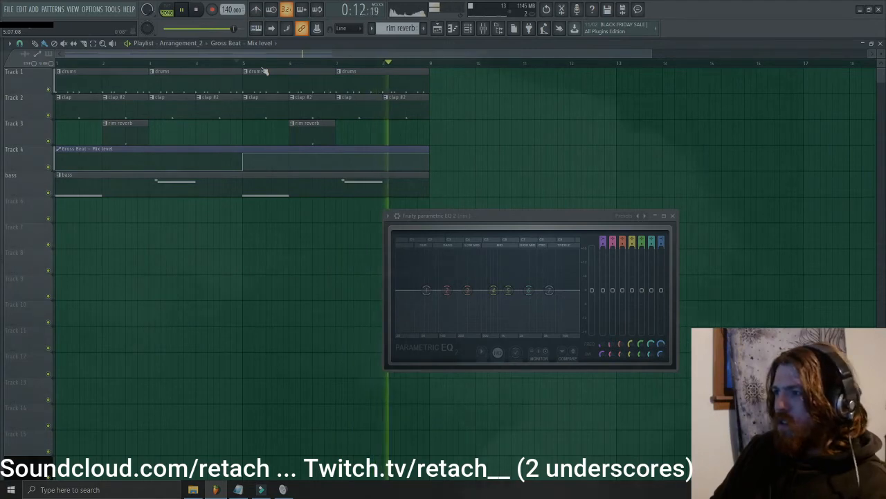
{"action": "key", "text": "space"}
- Replace Fruity Delay 3 on the rim track with Gross Beat using the 1/4 Bt Gate volume preset, and play the arrangement
{"action": "key", "text": "F9"}
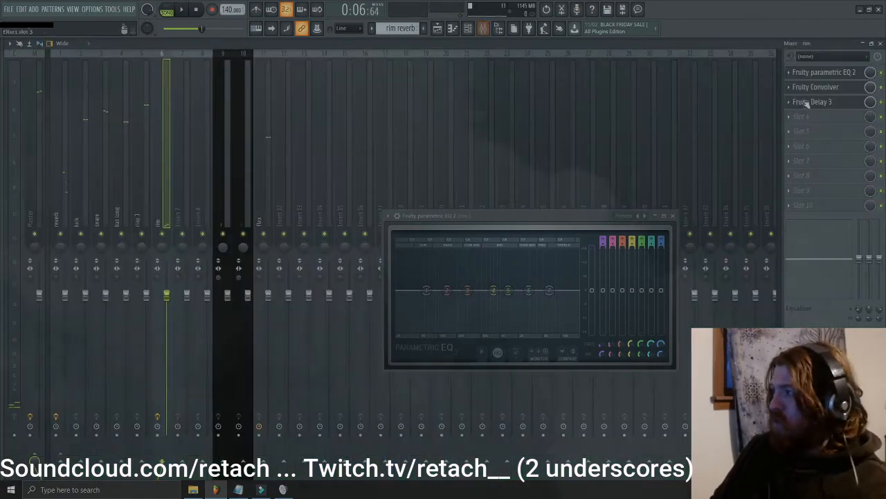
{"action": "left_click", "coordinate": [787, 102]}
{"action": "mouse_move", "coordinate": [796, 114]}
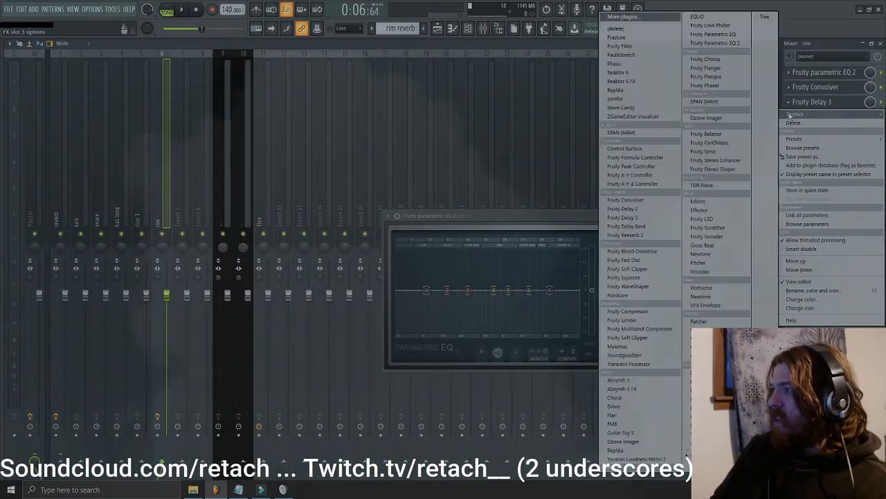
{"action": "left_click", "coordinate": [702, 245]}
{"action": "left_click", "coordinate": [63, 257]}
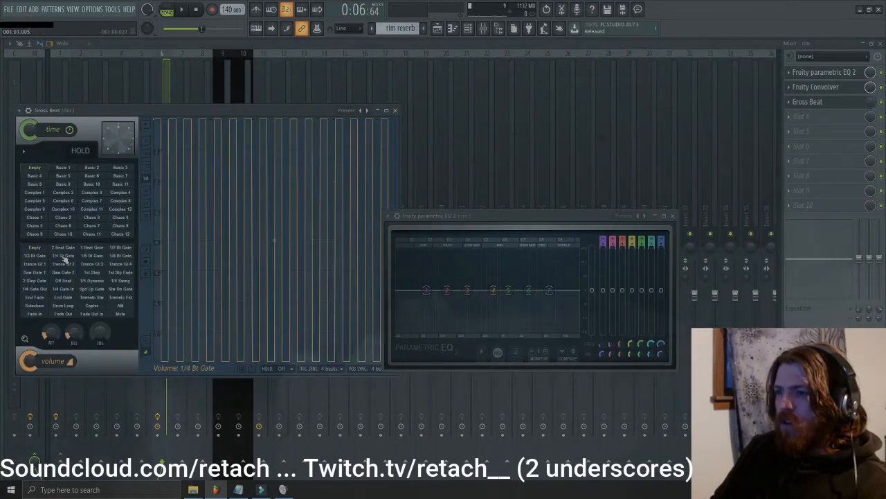
{"action": "key", "text": "F9"}
{"action": "key", "text": "space"}
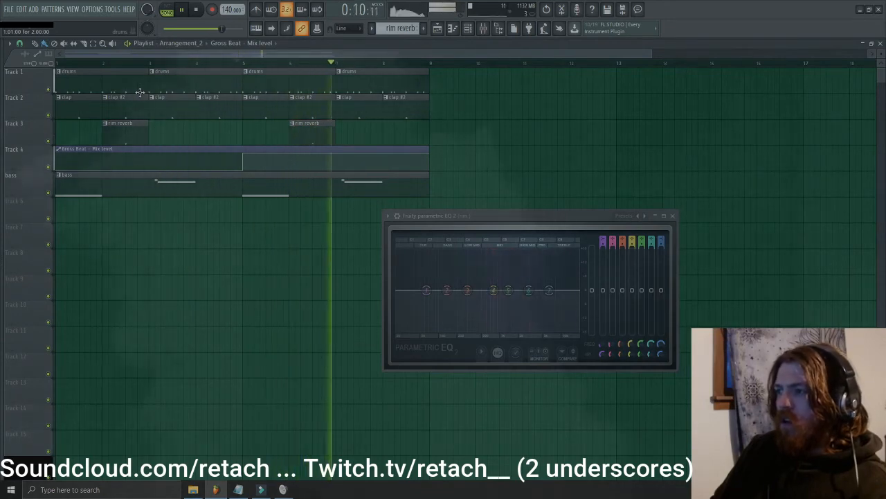
{"action": "key", "text": "space"}
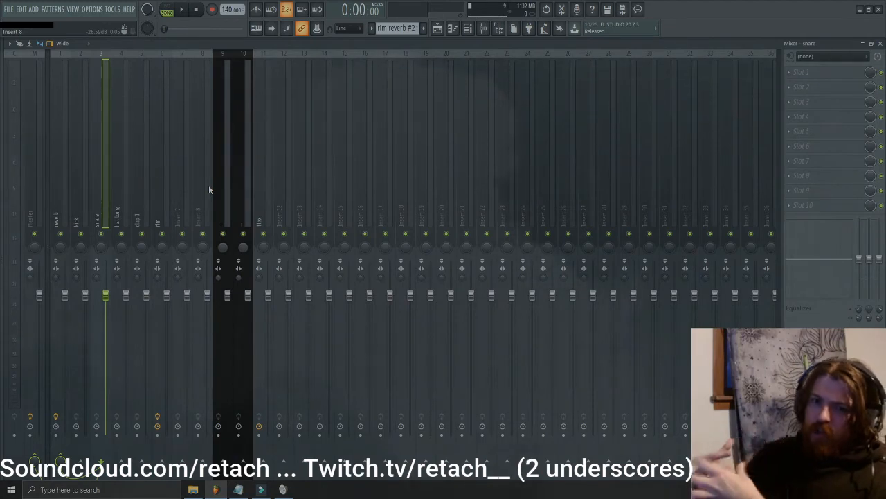
- Add Fruity Parametric EQ 2 to the snare track's first slot and open the snare channel's sampler settings beside it
{"action": "left_click", "coordinate": [806, 73]}
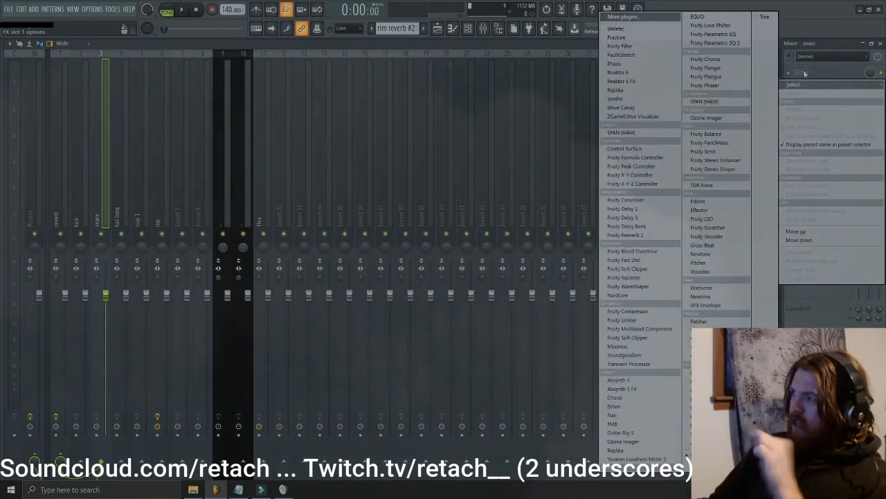
{"action": "left_click", "coordinate": [734, 44]}
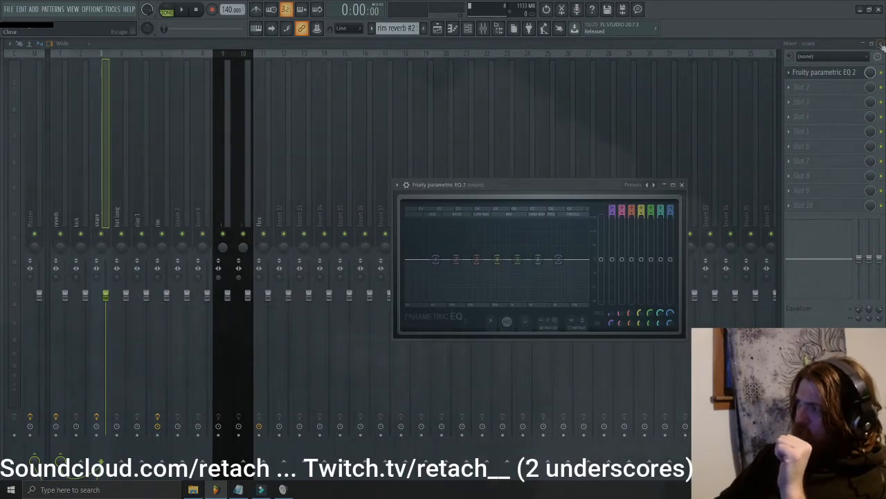
{"action": "left_click", "coordinate": [881, 44]}
{"action": "left_click", "coordinate": [81, 107]}
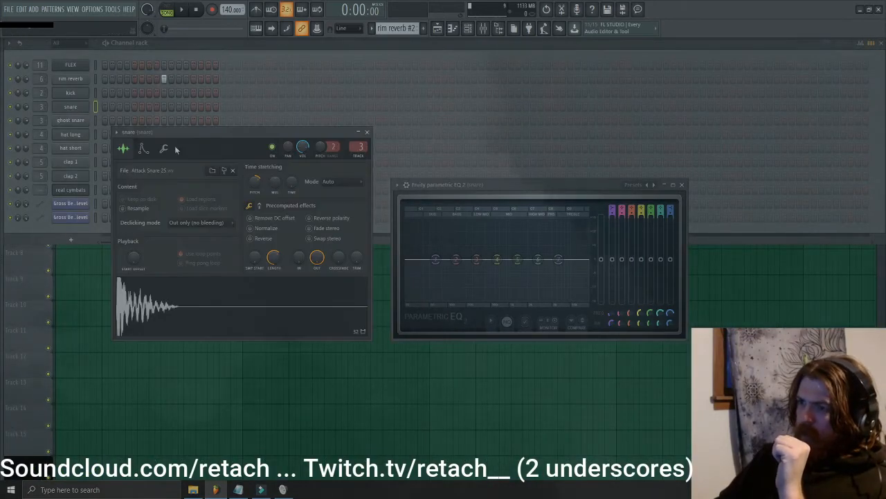
{"action": "left_click_drag", "start_coordinate": [179, 129], "coordinate": [179, 140]}
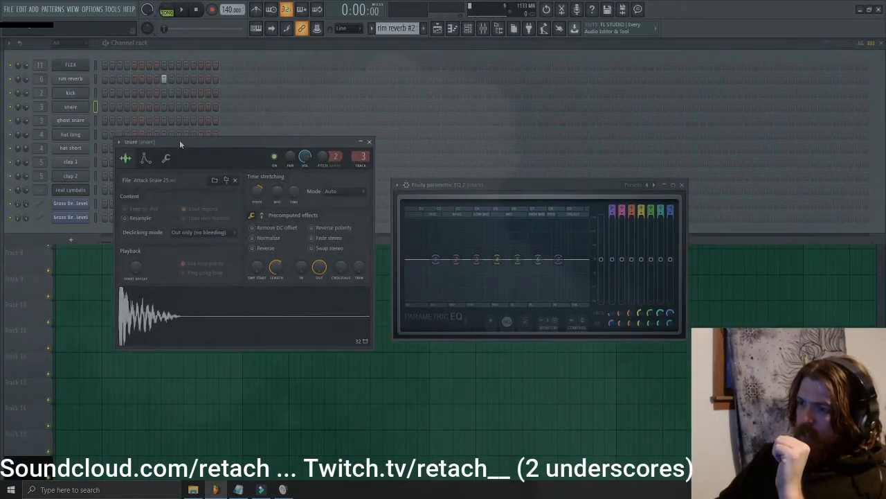
- Audition the snare sample and move EQ band 3 onto the strongest low peak in its spectrum
{"action": "left_click", "coordinate": [239, 333]}
{"action": "left_click", "coordinate": [239, 332]}
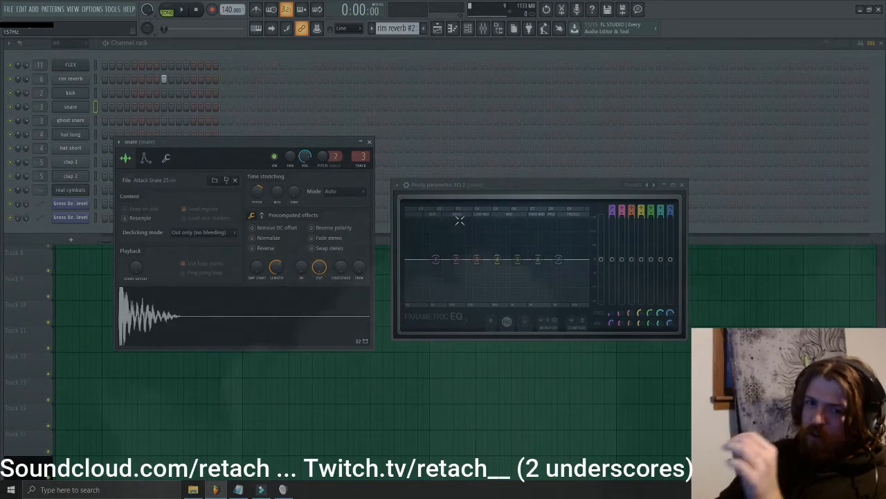
{"action": "left_click", "coordinate": [239, 320]}
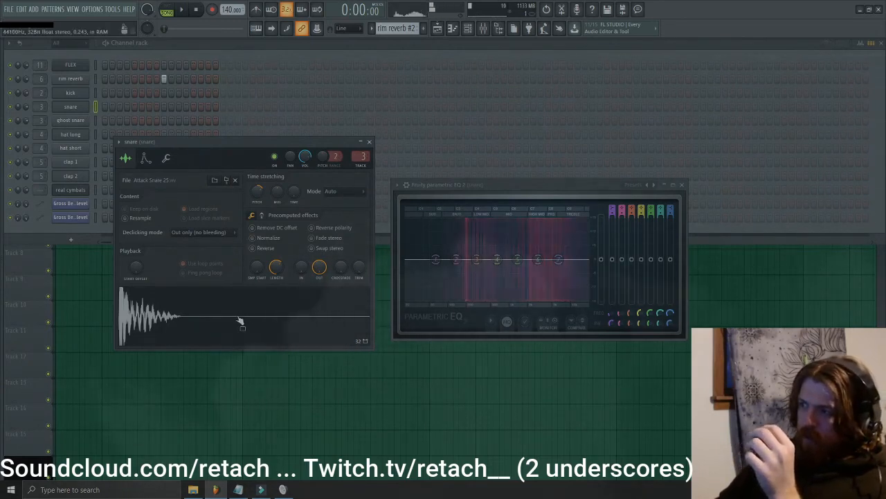
{"action": "left_click_drag", "start_coordinate": [478, 263], "coordinate": [471, 259]}
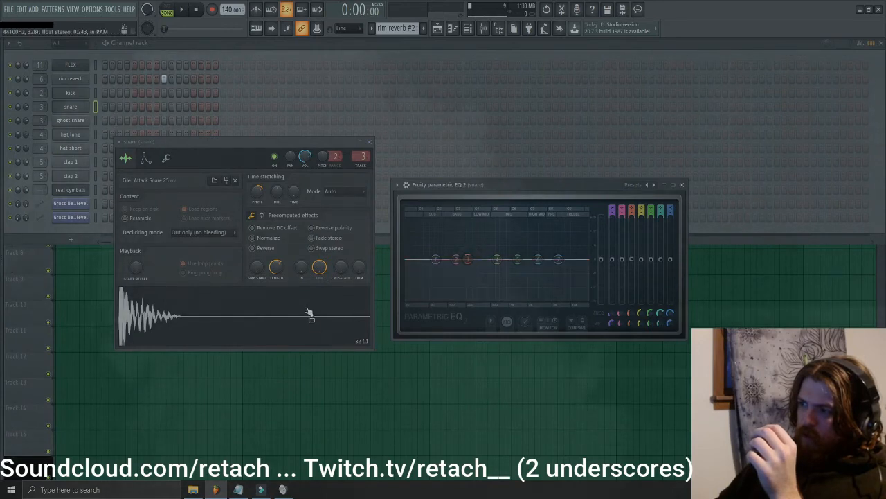
- Enable the typing keyboard as a piano, play the snare repeatedly and nudge EQ band 3 lower onto its fundamental
{"action": "left_click", "coordinate": [309, 313]}
{"action": "left_click", "coordinate": [257, 30]}
{"action": "key", "text": "q"}
{"action": "key", "text": "q"}
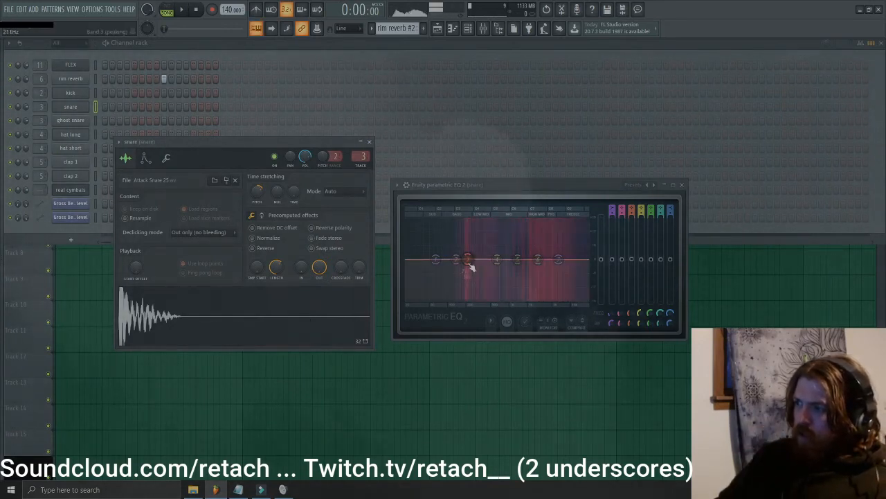
{"action": "left_click_drag", "start_coordinate": [469, 263], "coordinate": [466, 263]}
{"action": "key", "text": "q"}
{"action": "key", "text": "q"}
{"action": "key", "text": "q"}
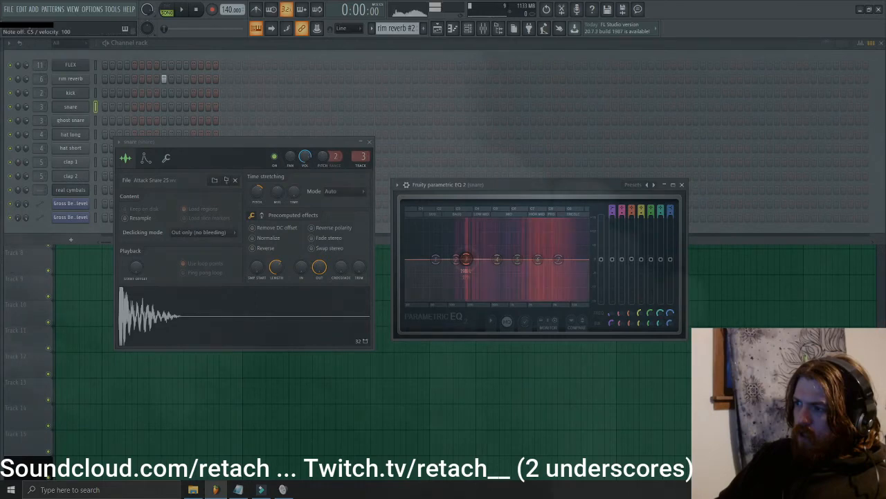
- Enlarge the snare's EQ window and fine-tune band 3 to the fundamental while playing the snare
{"action": "double_click", "coordinate": [500, 187]}
{"action": "key", "text": "q"}
{"action": "key", "text": "q"}
{"action": "left_click_drag", "start_coordinate": [272, 259], "coordinate": [272, 258]}
{"action": "key", "text": "q"}
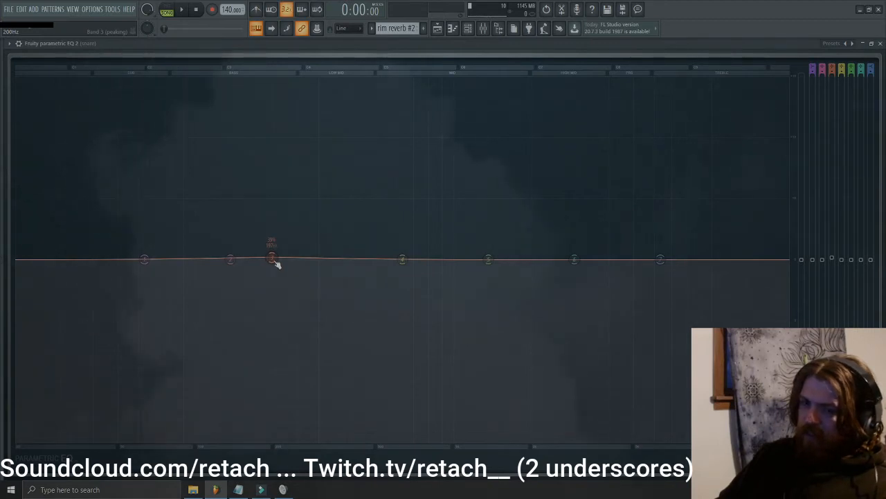
- Set EQ band 3's key to G3 at 196.0 Hz
{"action": "right_click", "coordinate": [275, 263]}
{"action": "mouse_move", "coordinate": [296, 300]}
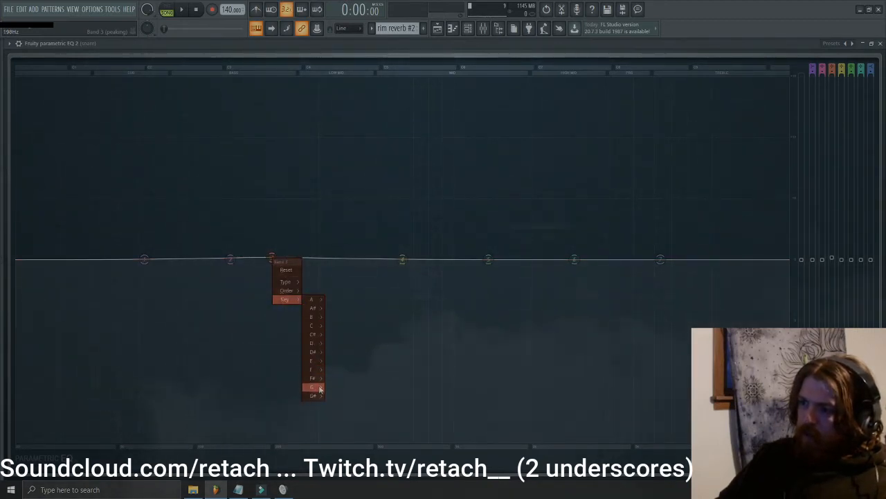
{"action": "mouse_move", "coordinate": [320, 389]}
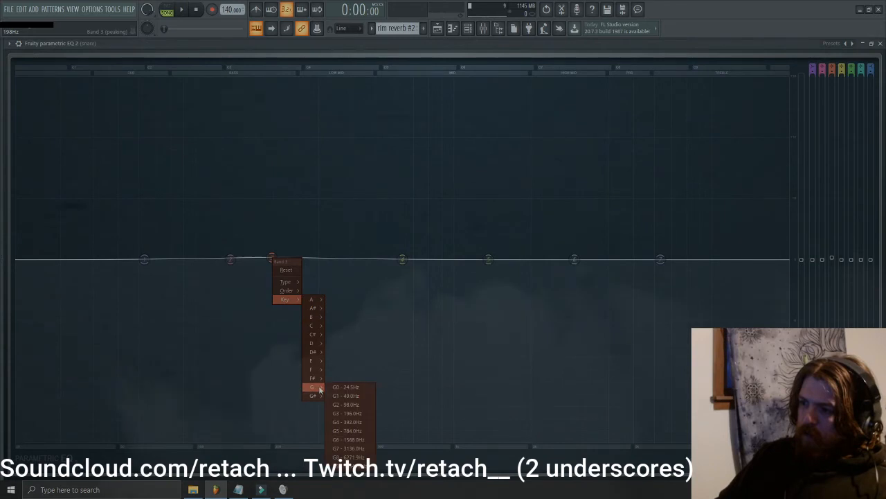
{"action": "left_click", "coordinate": [357, 414]}
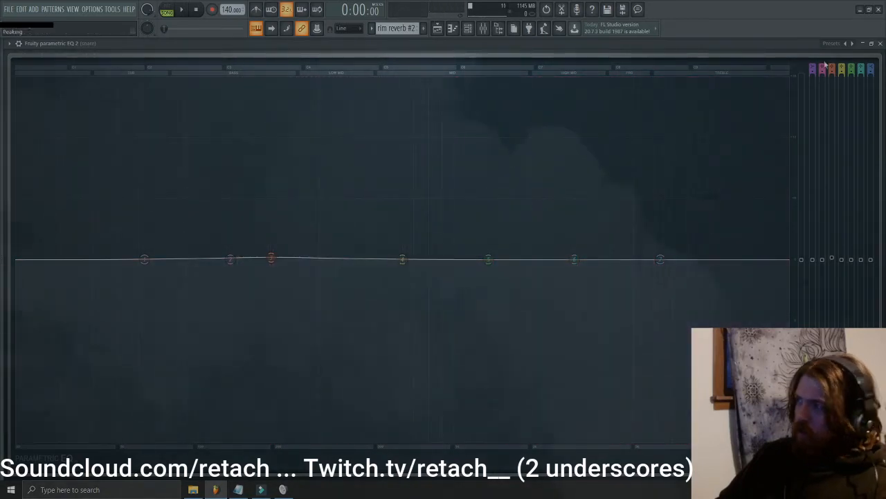
- Restore the EQ window to its smaller size, lower the snare's time-stretching pitch and audition the sample
{"action": "double_click", "coordinate": [665, 44]}
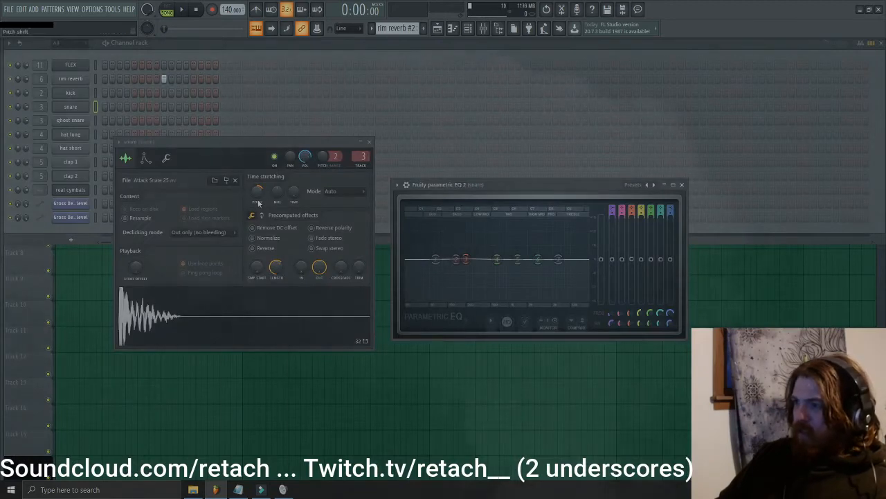
{"action": "left_click_drag", "start_coordinate": [255, 142], "coordinate": [250, 151]}
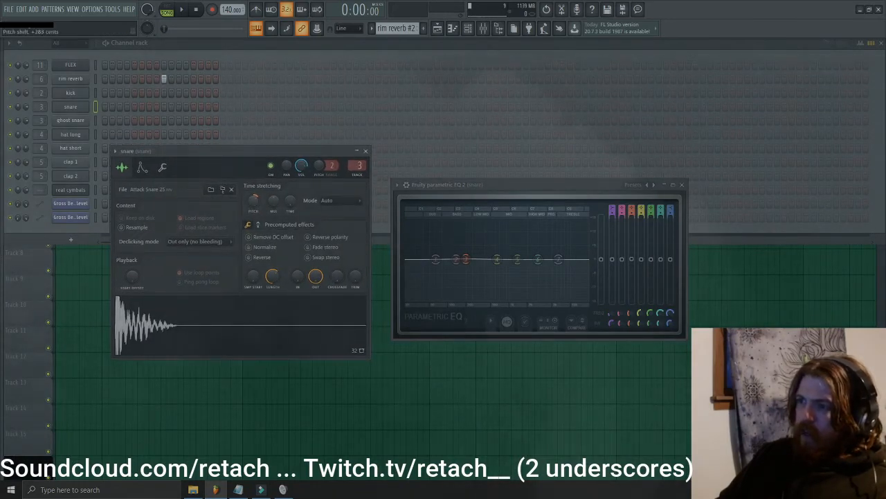
{"action": "left_click_drag", "start_coordinate": [253, 200], "coordinate": [253, 203]}
{"action": "left_click", "coordinate": [259, 307]}
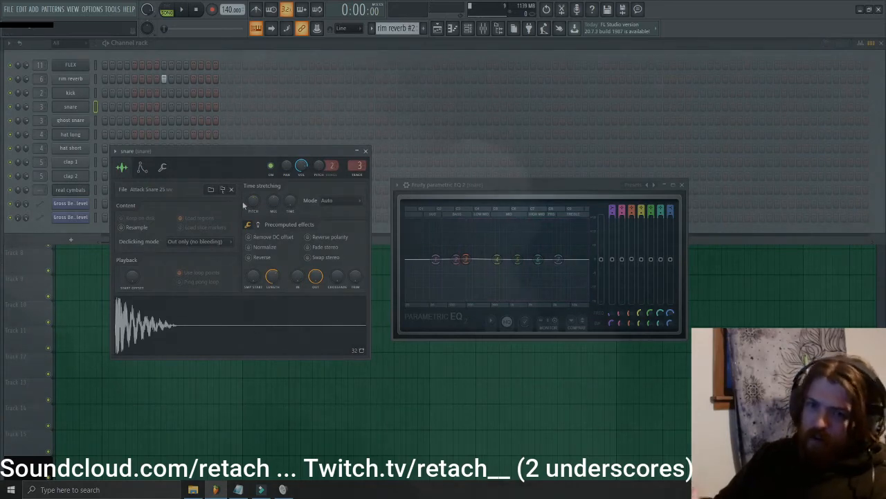
- Audition the snare sample and snap EQ band 3 to its fundamental by setting its key to G3 at 196.0 Hz
{"action": "left_click", "coordinate": [243, 326]}
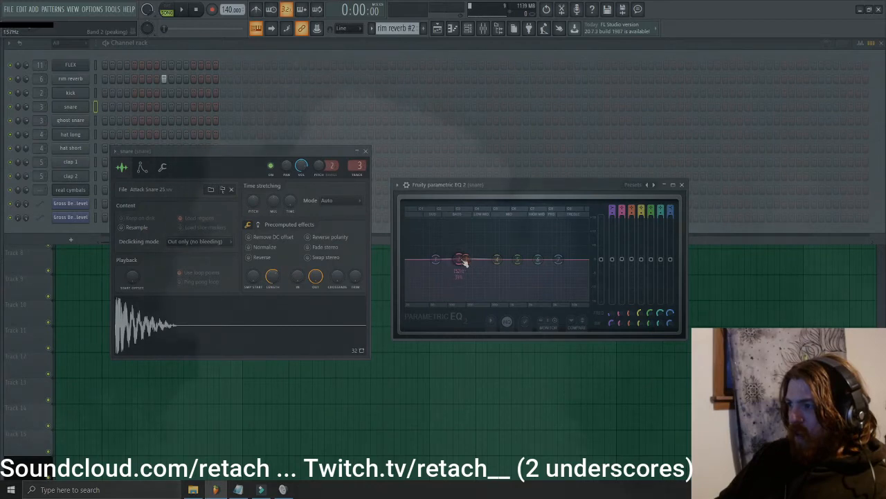
{"action": "left_click", "coordinate": [355, 310]}
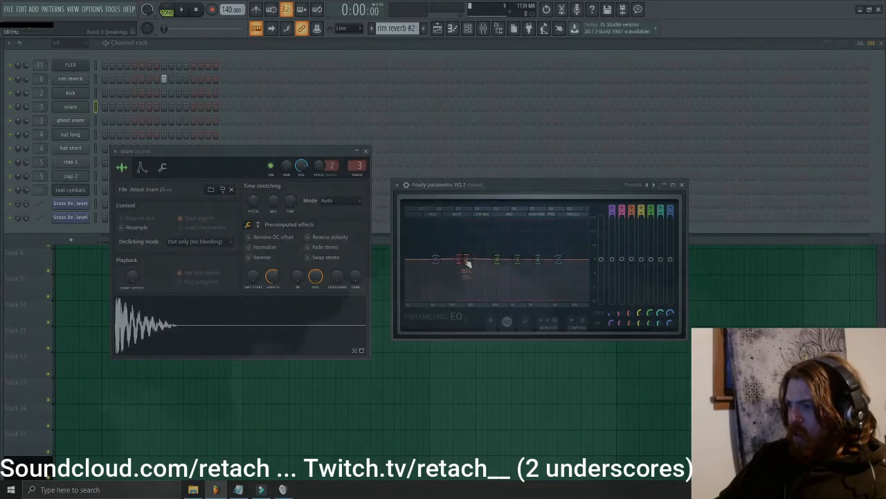
{"action": "left_click", "coordinate": [299, 316]}
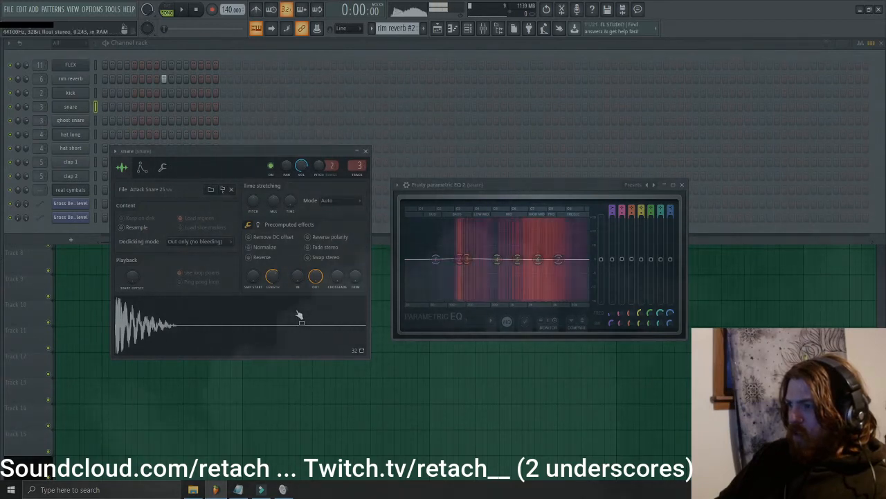
{"action": "right_click", "coordinate": [464, 261]}
{"action": "mouse_move", "coordinate": [483, 300]}
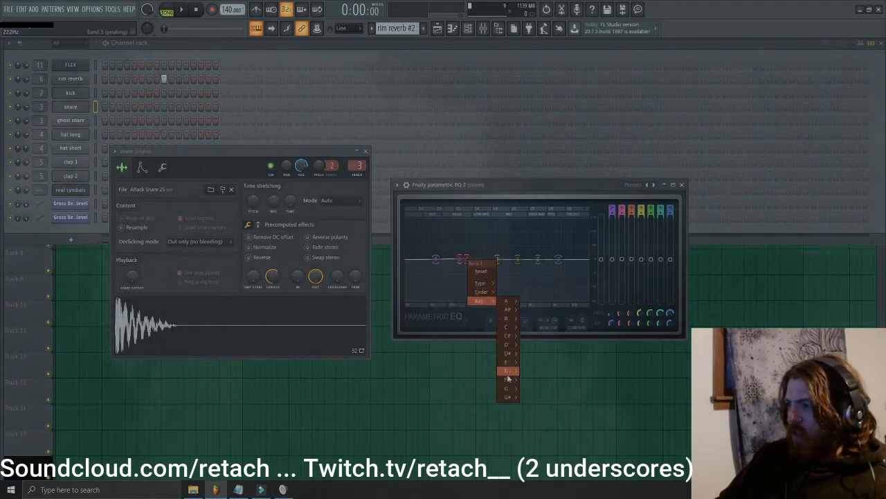
{"action": "mouse_move", "coordinate": [512, 392]}
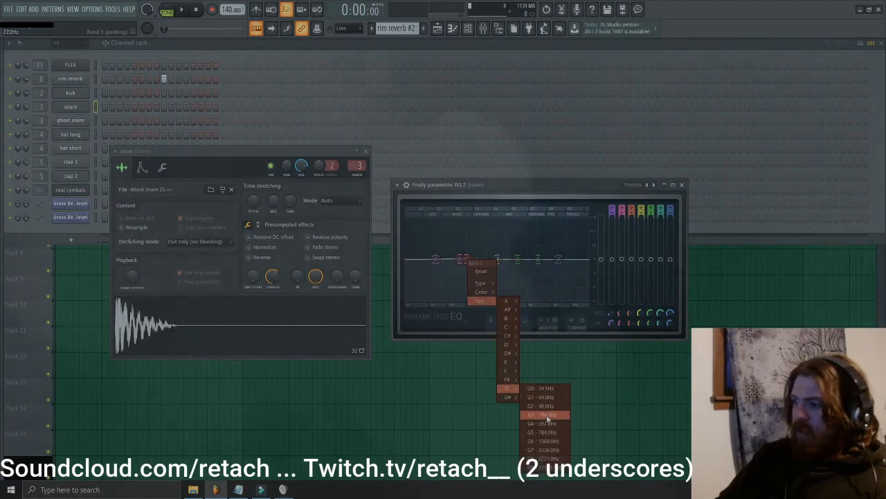
{"action": "left_click", "coordinate": [547, 415]}
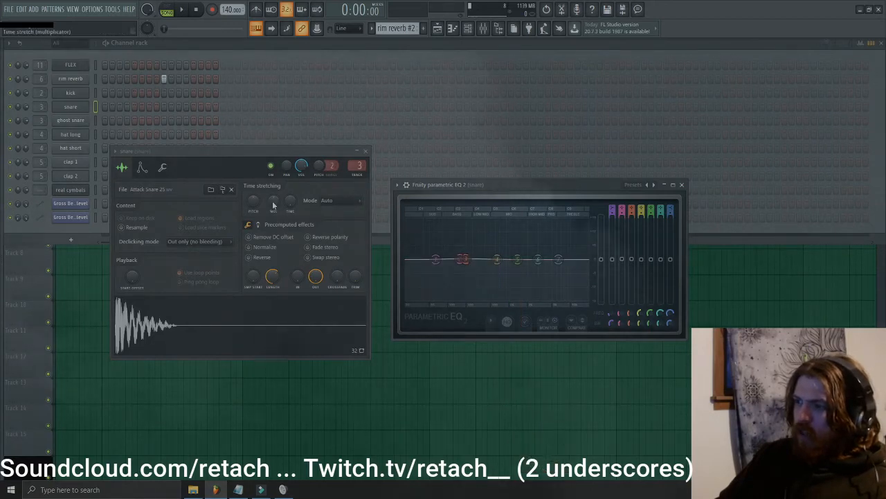
- Raise the snare's time-stretching pitch while playing it repeatedly to compare its fundamental with EQ band 3
{"action": "left_click_drag", "start_coordinate": [254, 201], "coordinate": [253, 182]}
{"action": "key", "text": "q"}
{"action": "key", "text": "q"}
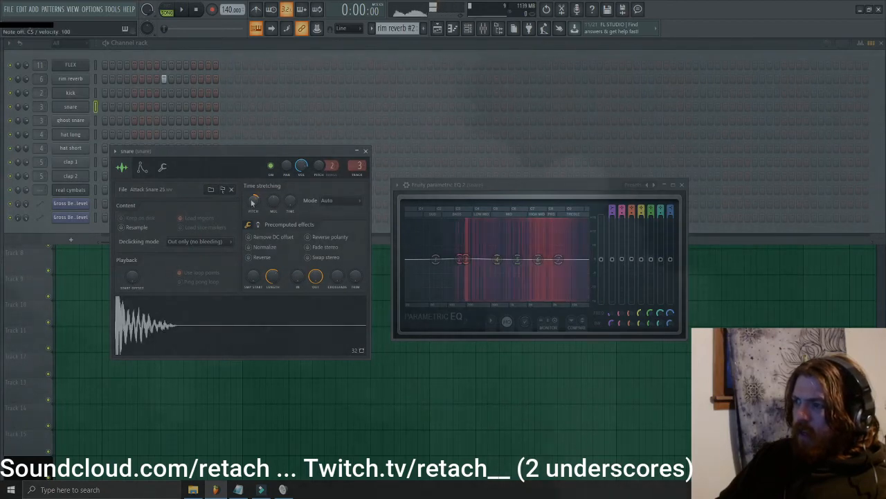
{"action": "key", "text": "q"}
{"action": "key", "text": "q"}
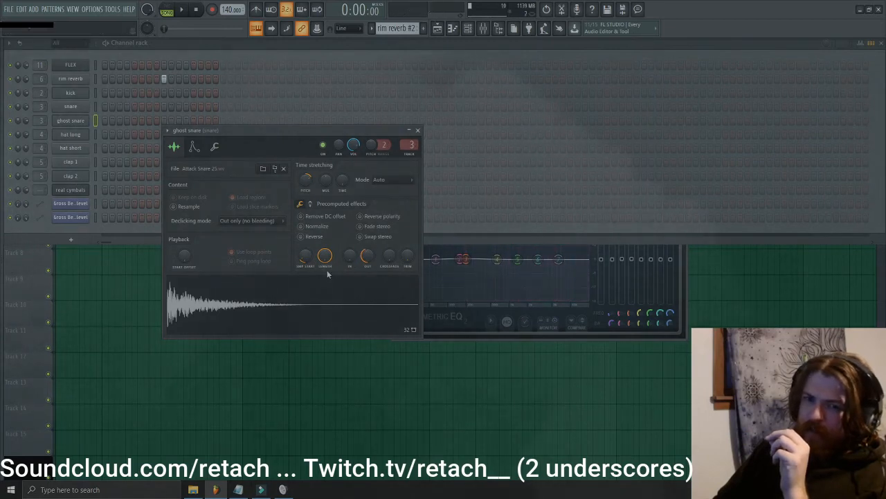
- Increase the ghost snare's fade-out amount and audition the shortened sample
{"action": "left_click_drag", "start_coordinate": [367, 256], "coordinate": [368, 250]}
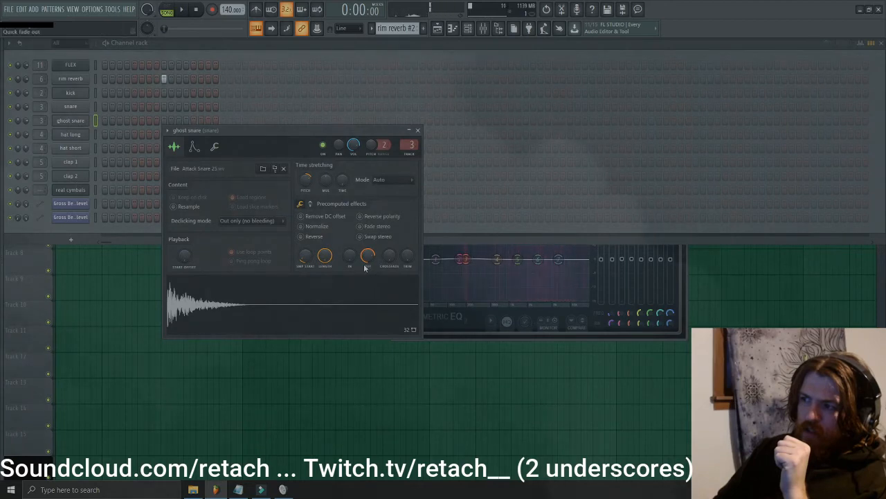
{"action": "left_click", "coordinate": [374, 292]}
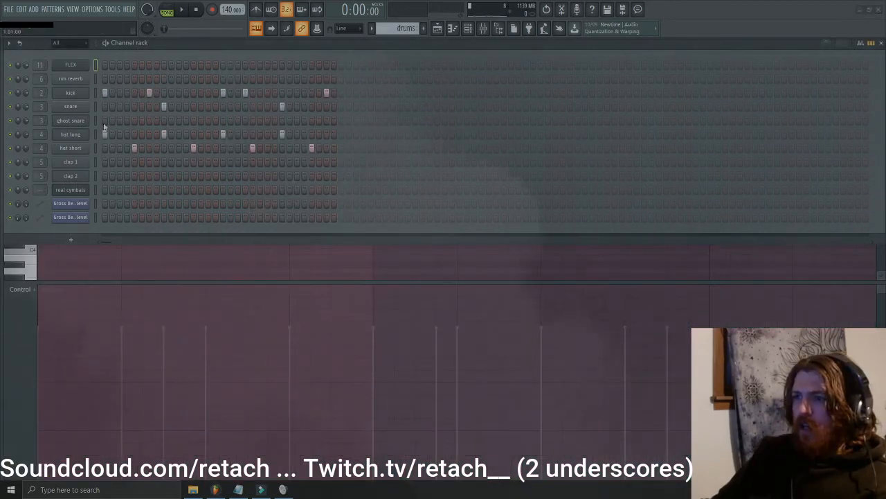
- Play the drums pattern and place four ghost snare notes at C5 on steps 3 to 6 of bar 1
{"action": "key", "text": "F6"}
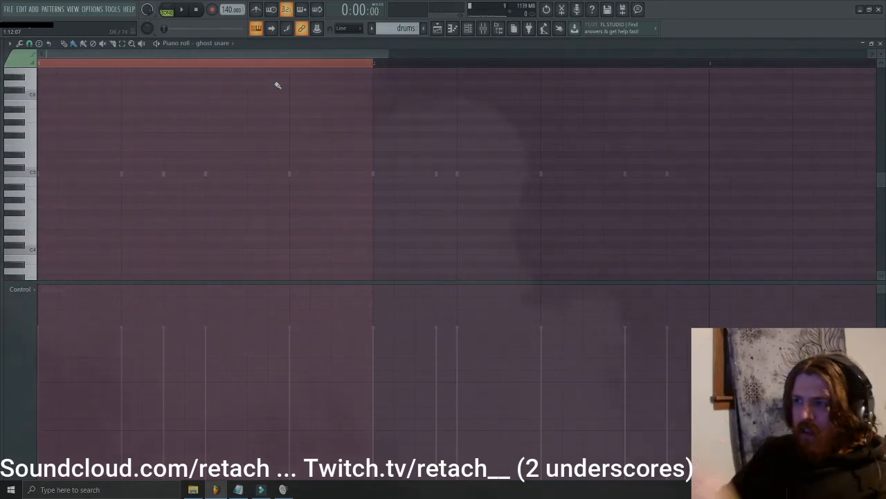
{"action": "key", "text": "space"}
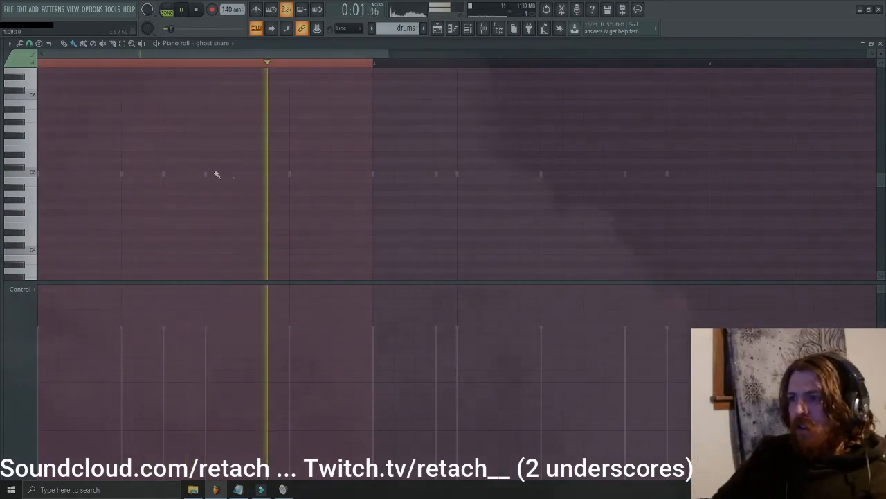
{"action": "key", "text": "space"}
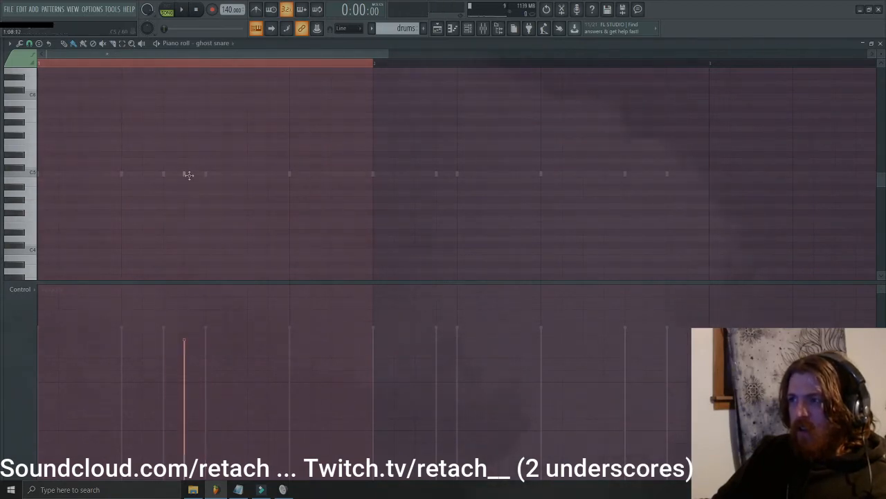
{"action": "left_click_drag", "start_coordinate": [188, 174], "coordinate": [90, 170]}
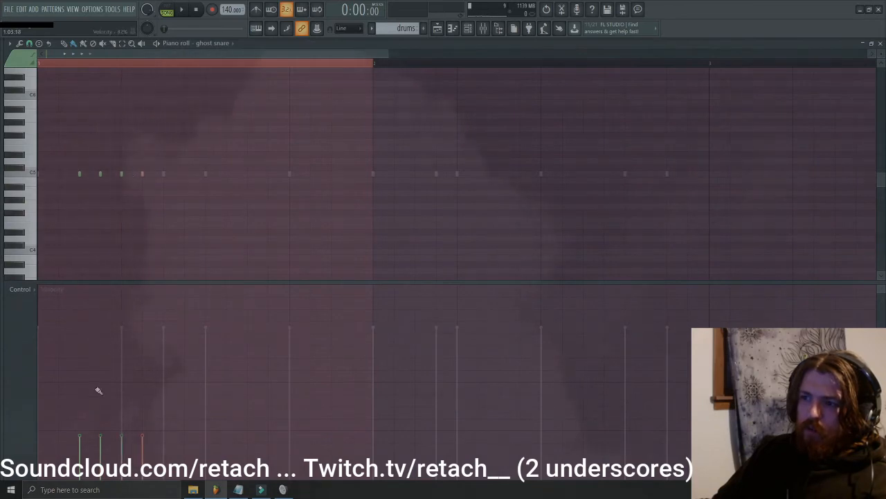
{"action": "left_click", "coordinate": [132, 216], "text": "ctrl"}
- Vary the velocities of the first four ghost snare notes, making the second one the loudest, and audition the result
{"action": "left_click_drag", "start_coordinate": [103, 424], "coordinate": [102, 415]}
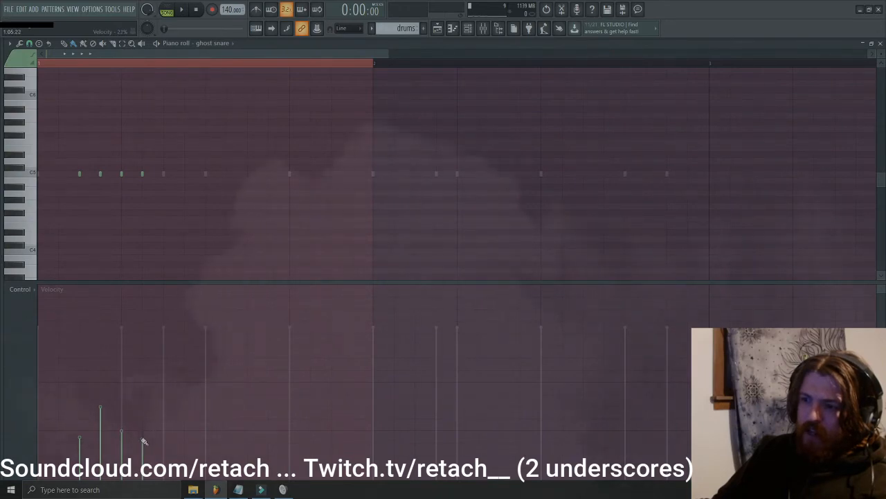
{"action": "key", "text": "space"}
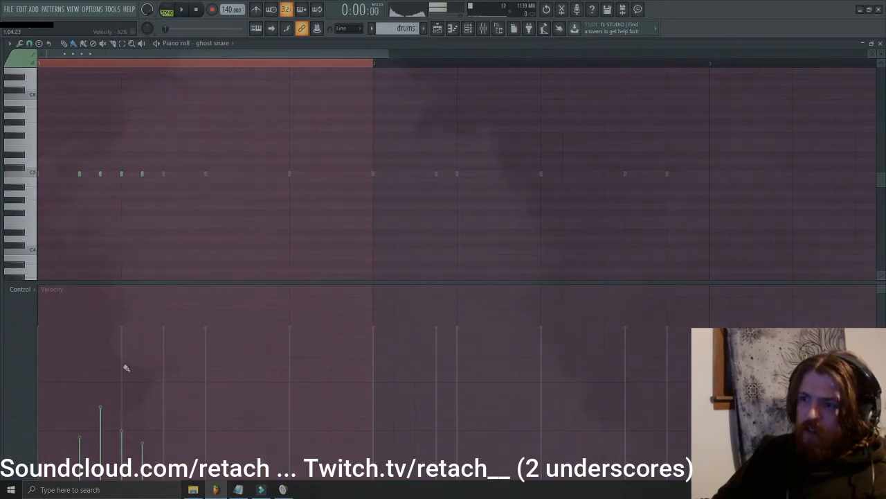
{"action": "key", "text": "space"}
{"action": "key", "text": "space"}
{"action": "left_click", "coordinate": [122, 426]}
{"action": "key", "text": "space"}
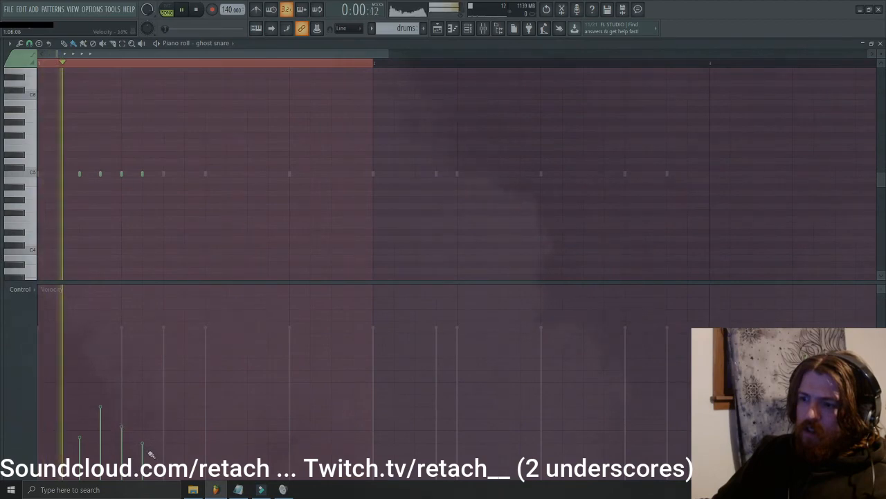
{"action": "key", "text": "space"}
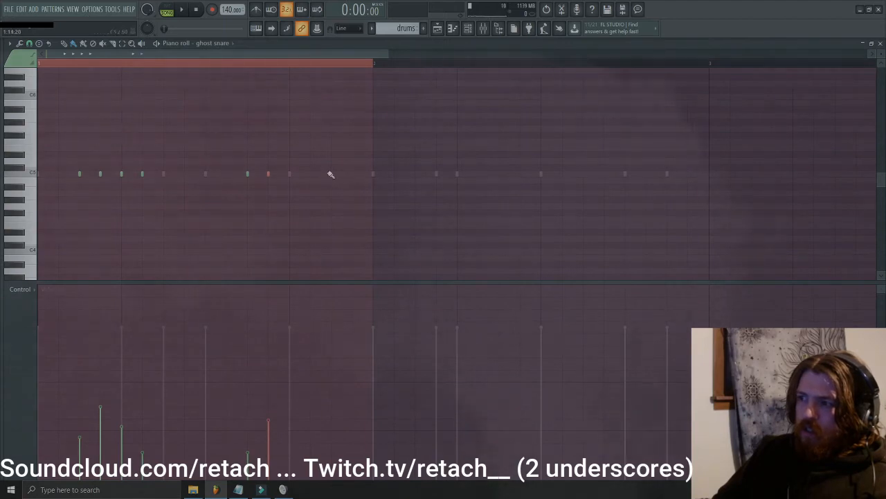
- Add quiet ghost snare notes on steps 11, 12, 15 and 16 of bar 1, with the last one louder
{"action": "key", "text": "space"}
{"action": "left_click_drag", "start_coordinate": [354, 354], "coordinate": [353, 382]}
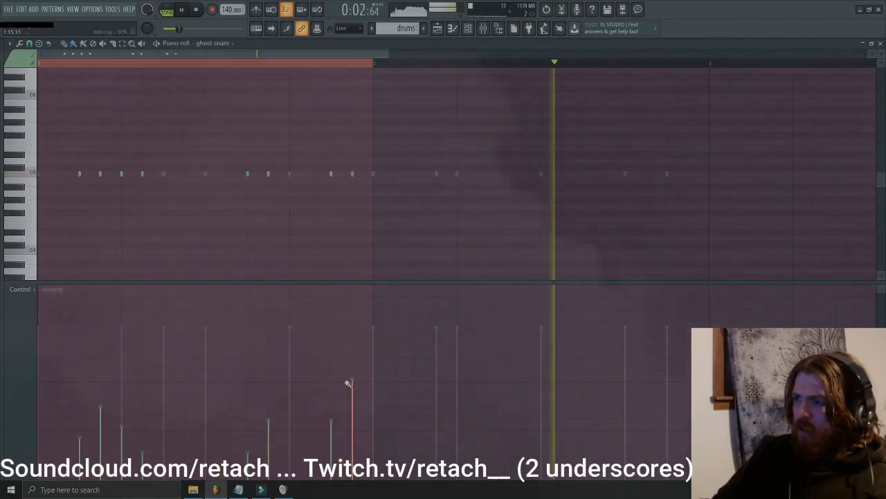
{"action": "key", "text": "space"}
- Duplicate bar 1's ghost snare notes into bar 2, align the copy to start on step 3, and audition it
{"action": "key", "text": "F6"}
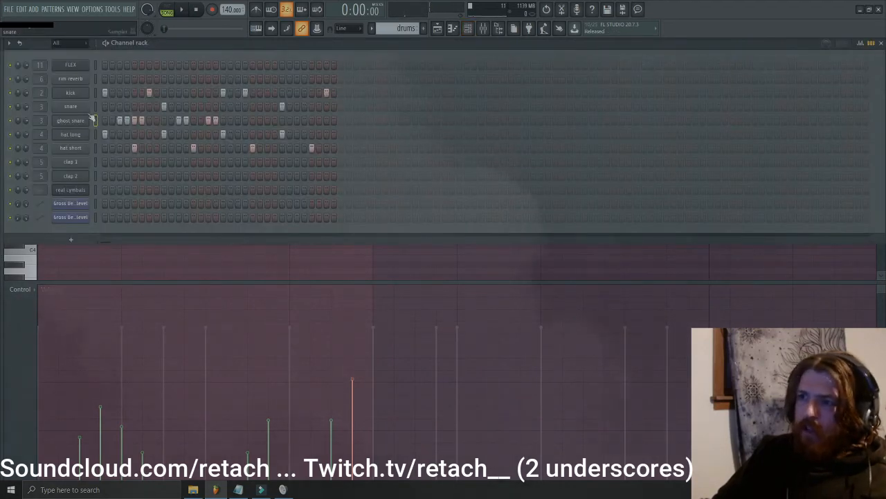
{"action": "key", "text": "F6"}
{"action": "mouse_move", "coordinate": [380, 158]}
{"action": "left_mouse_down"}
{"action": "mouse_move", "coordinate": [197, 191]}
{"action": "mouse_move", "coordinate": [66, 197]}
{"action": "left_mouse_up"}
{"action": "key", "text": "ctrl+b"}
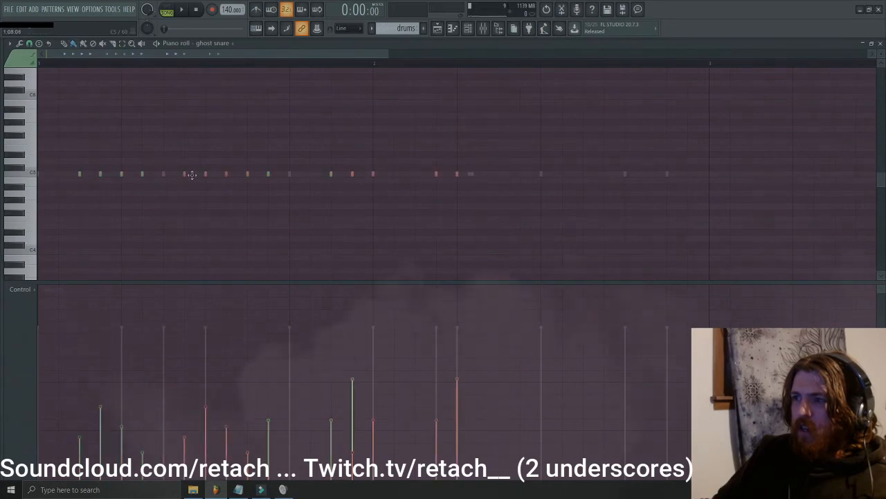
{"action": "key", "text": "space"}
{"action": "key", "text": "space"}
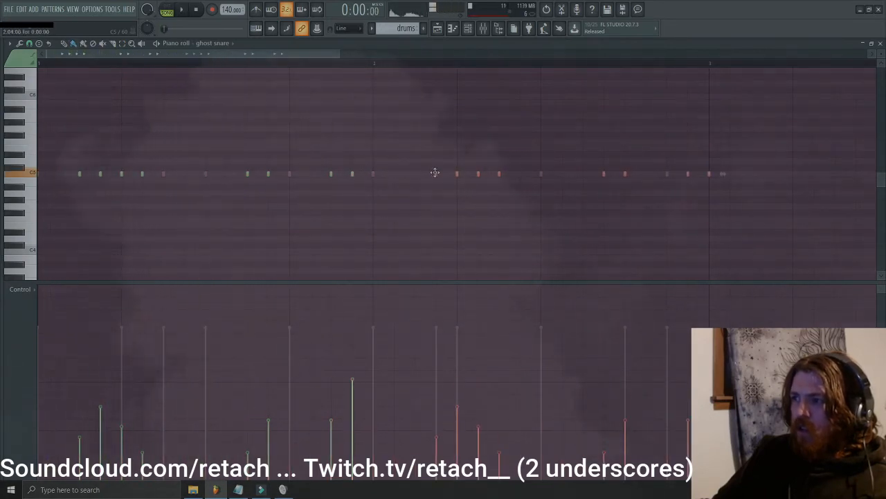
{"action": "left_click_drag", "start_coordinate": [436, 173], "coordinate": [417, 175]}
{"action": "key", "text": "space"}
{"action": "left_click", "coordinate": [428, 205], "text": "ctrl"}
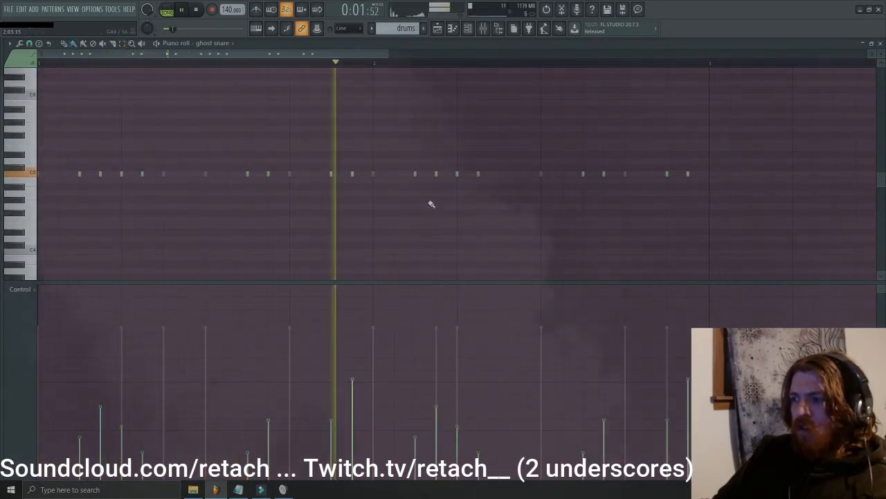
{"action": "key", "text": "space"}
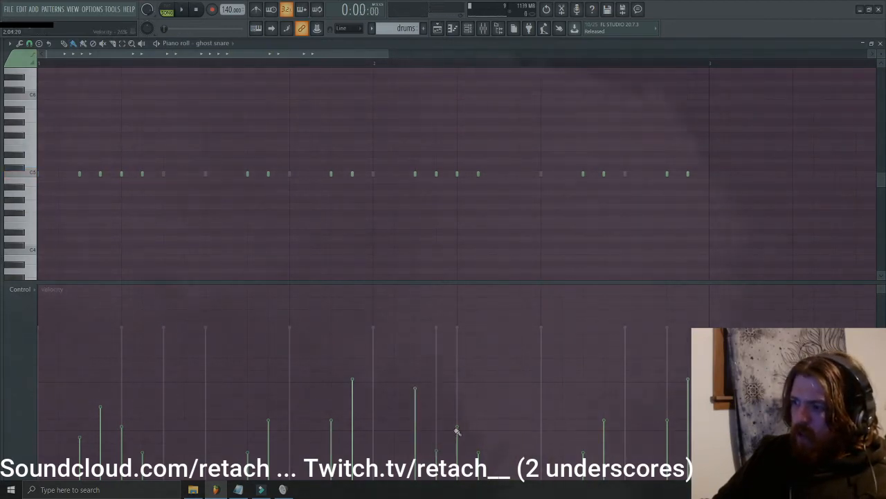
- Vary the opening ghost note velocities in bar 2, and replace the note on step 11 with notes on steps 13 and 14
{"action": "left_click_drag", "start_coordinate": [477, 395], "coordinate": [457, 446]}
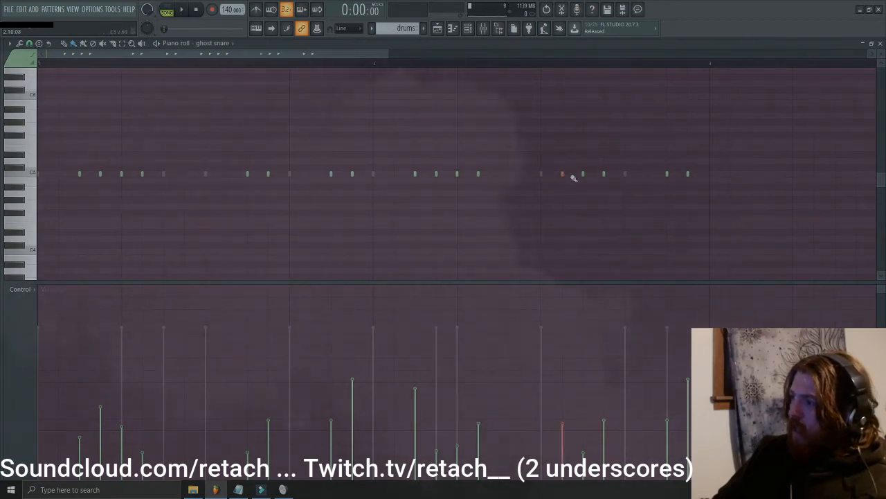
{"action": "left_click", "coordinate": [562, 400]}
{"action": "right_click", "coordinate": [583, 175]}
{"action": "left_click", "coordinate": [624, 175]}
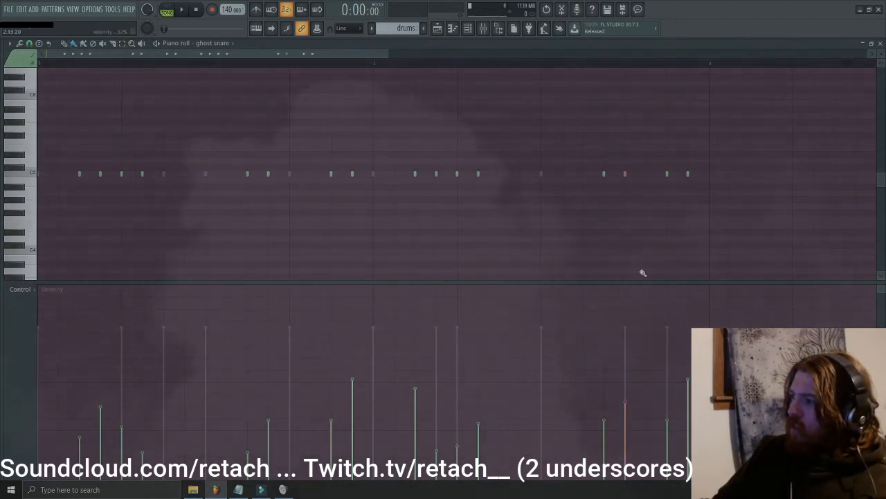
{"action": "left_click", "coordinate": [646, 176]}
{"action": "left_click", "coordinate": [644, 432]}
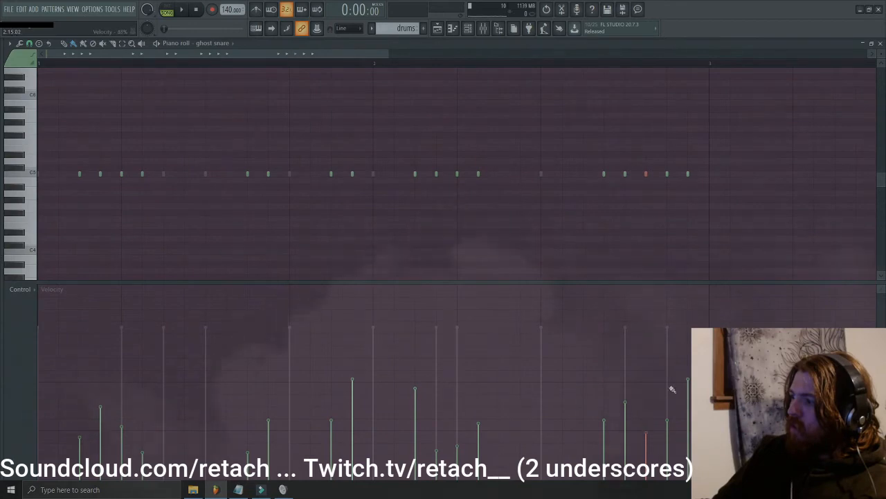
- Audition the ghost snare pattern and delete its notes on steps 15 and 16 of bar 2
{"action": "key", "text": "space"}
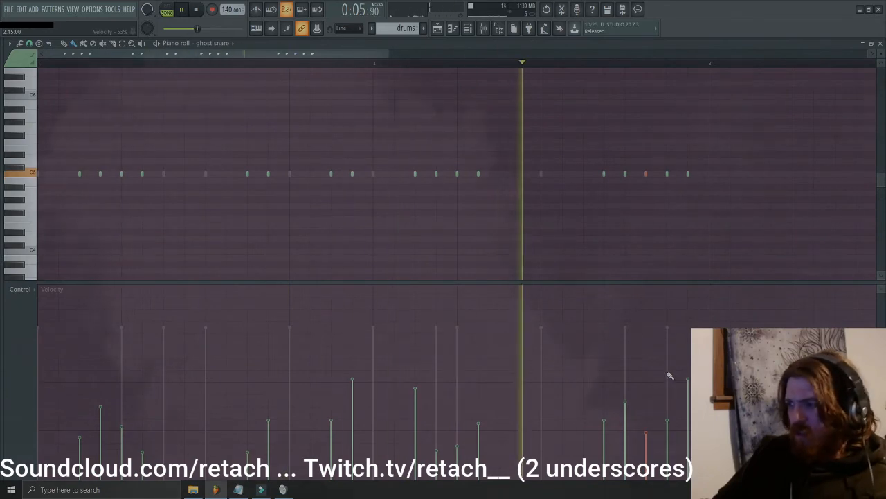
{"action": "key", "text": "space"}
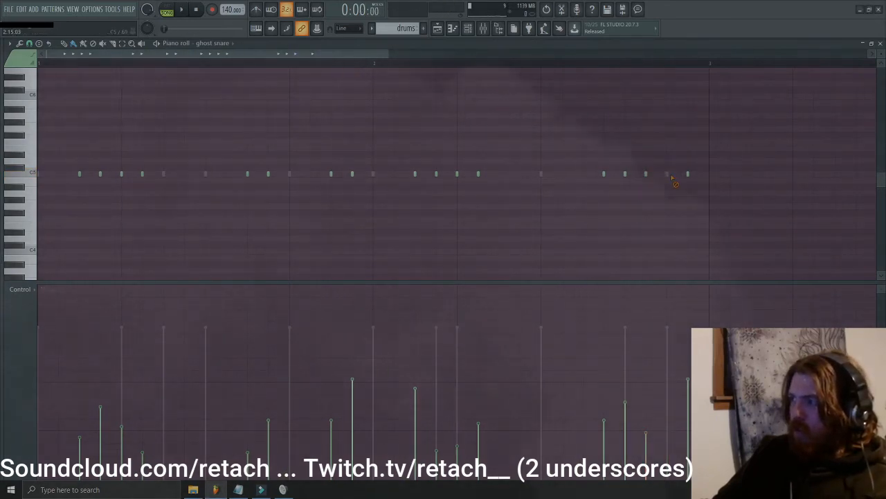
{"action": "key", "text": "space"}
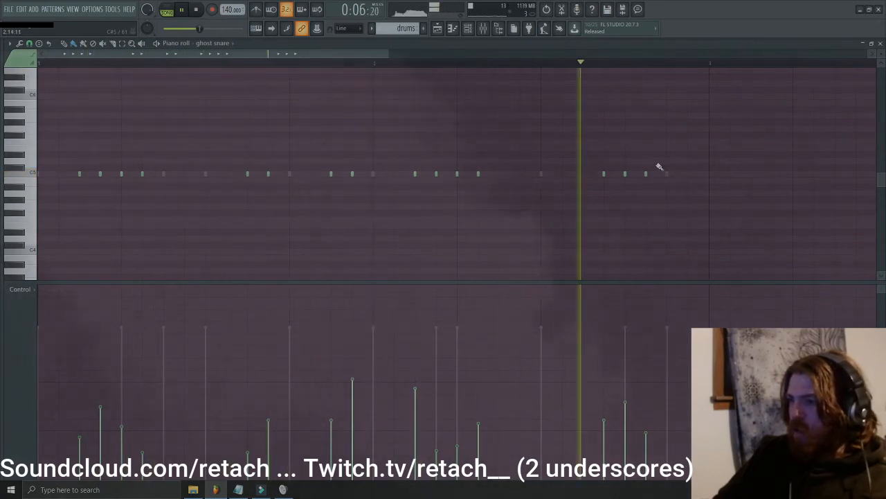
- Make the drums clip at bar 3 of the playlist unique as drums #2
{"action": "key", "text": "F6"}
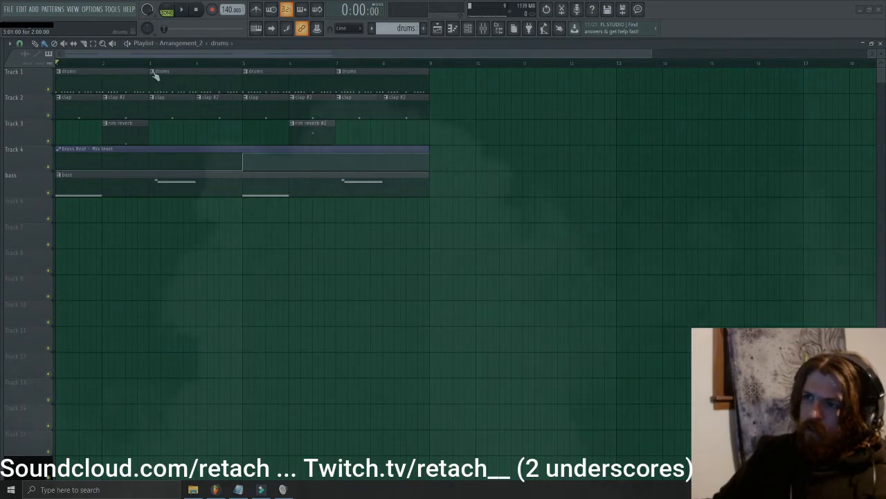
{"action": "right_click", "coordinate": [153, 73]}
{"action": "left_click", "coordinate": [172, 131]}
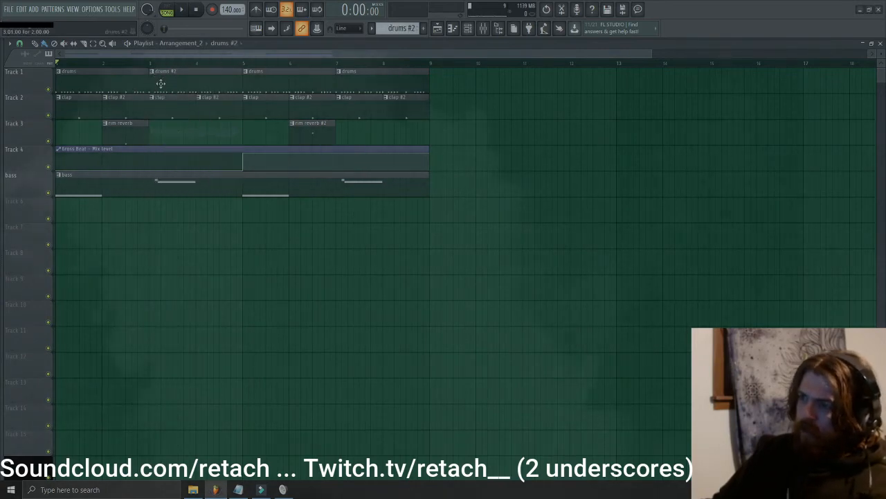
- In drums #2, move the ghost snare note from step 15 of bar 1 to step 1 of bar 2, and raise bar 2's step 4 velocity
{"action": "double_click", "coordinate": [161, 83]}
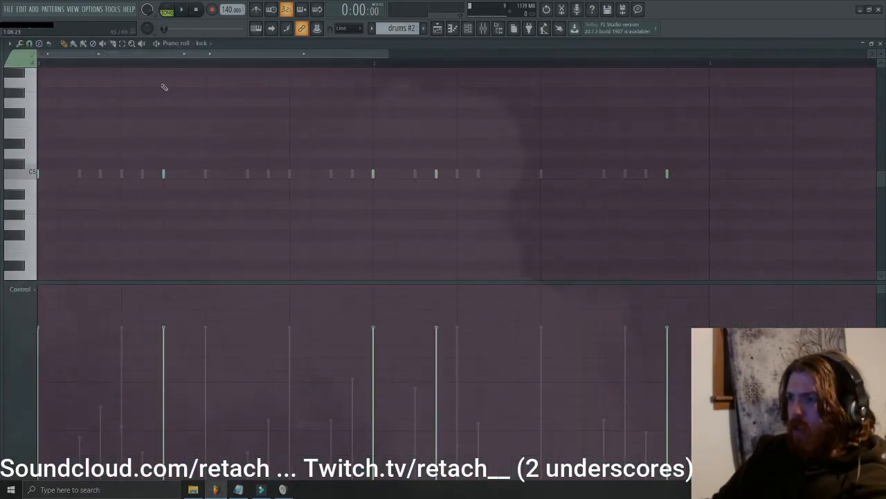
{"action": "key", "text": "F6"}
{"action": "left_click", "coordinate": [95, 121]}
{"action": "key", "text": "F6"}
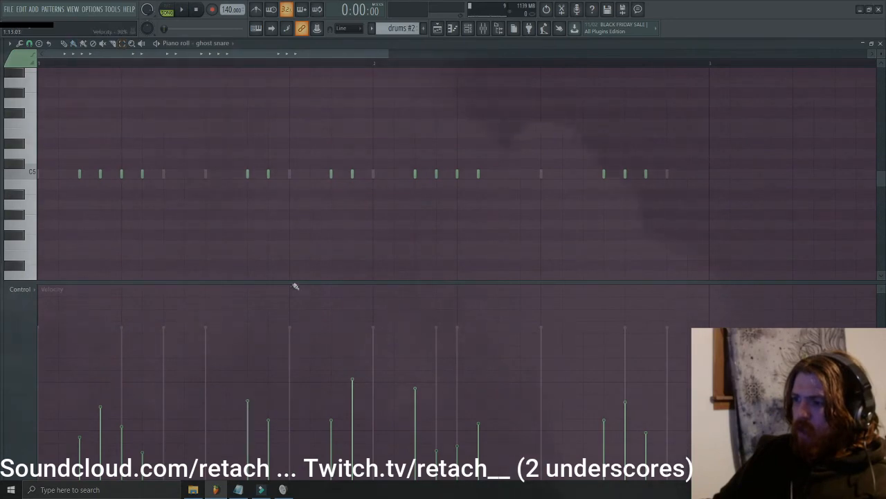
{"action": "left_click_drag", "start_coordinate": [331, 173], "coordinate": [373, 173]}
{"action": "left_click", "coordinate": [436, 366]}
- Lower the ghost snare velocity on step 3 of bar 2, add a note on step 16 at about 42% velocity, and start playback
{"action": "left_click", "coordinate": [416, 174], "text": "ctrl"}
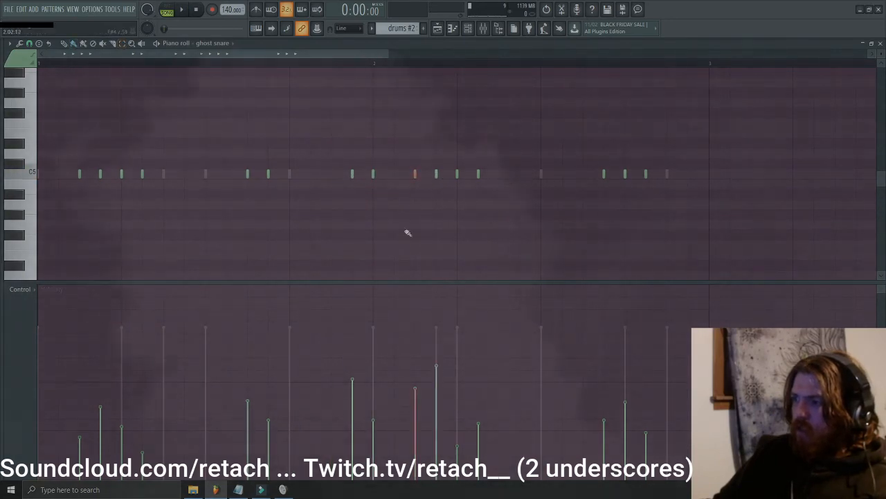
{"action": "left_click", "coordinate": [413, 429]}
{"action": "left_click", "coordinate": [684, 173]}
{"action": "left_click", "coordinate": [682, 398]}
{"action": "key", "text": "space"}
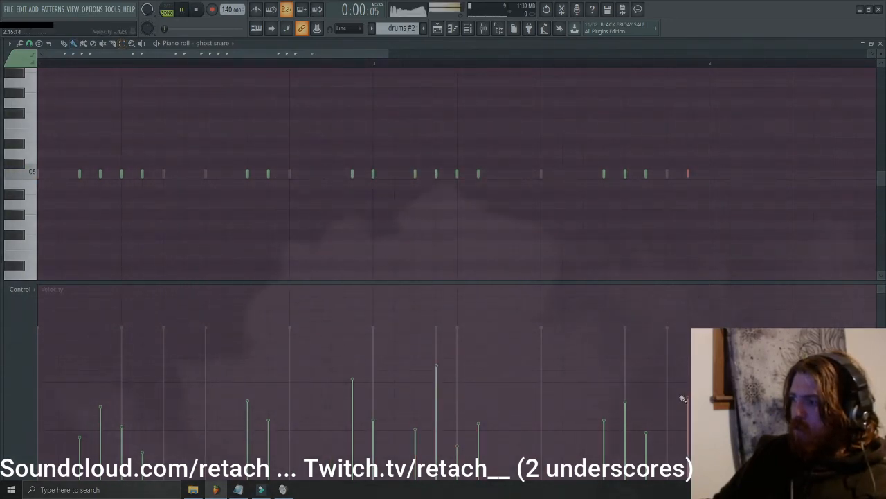
- Audition the drums #2 variation and add a ghost snare note on step 15 of bar 1 at about 27% velocity
{"action": "key", "text": "F5"}
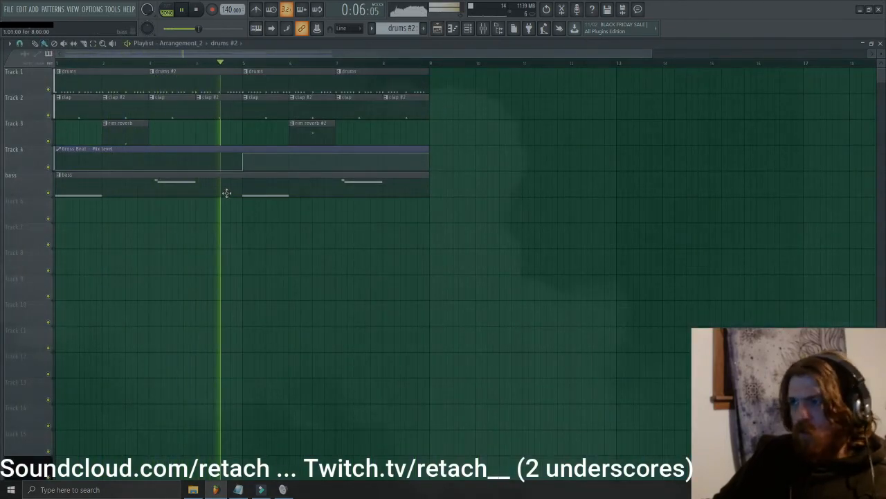
{"action": "key", "text": "F7"}
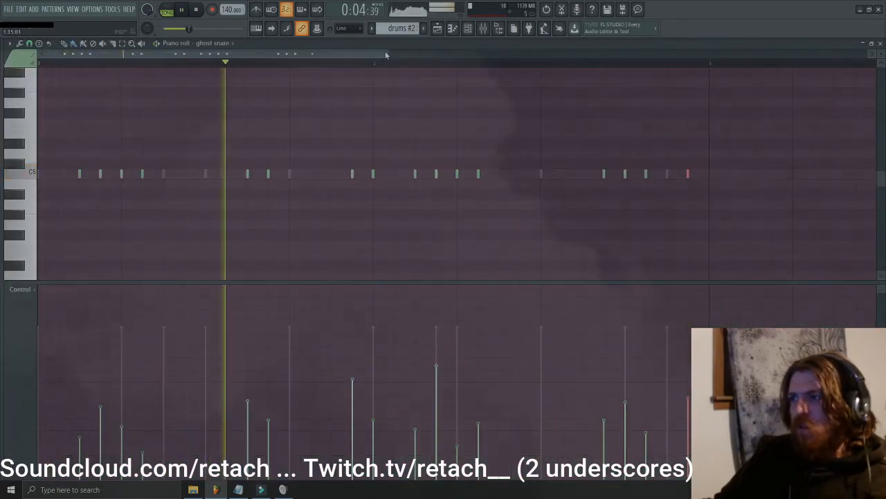
{"action": "key", "text": "space"}
{"action": "key", "text": "space"}
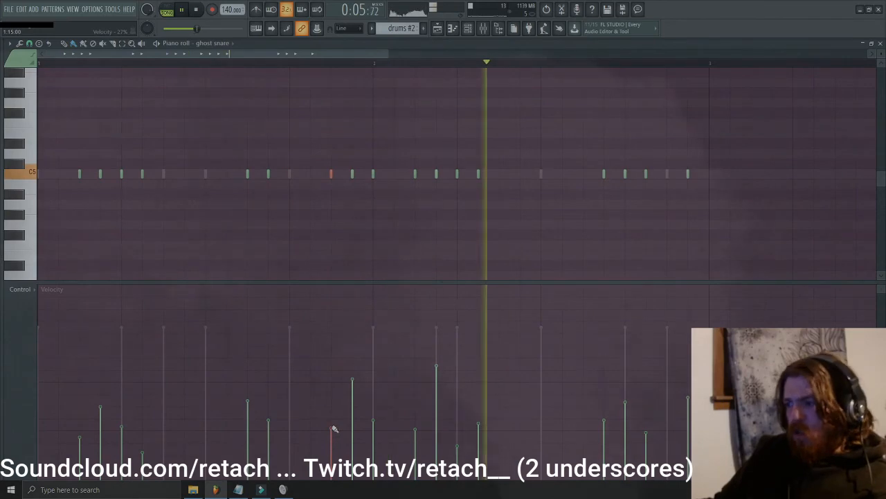
{"action": "key", "text": "space"}
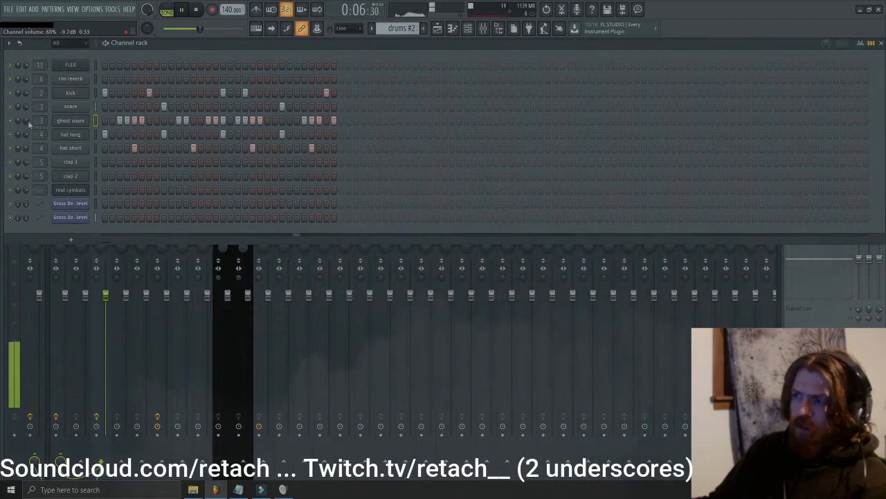
{"action": "key", "text": "space"}
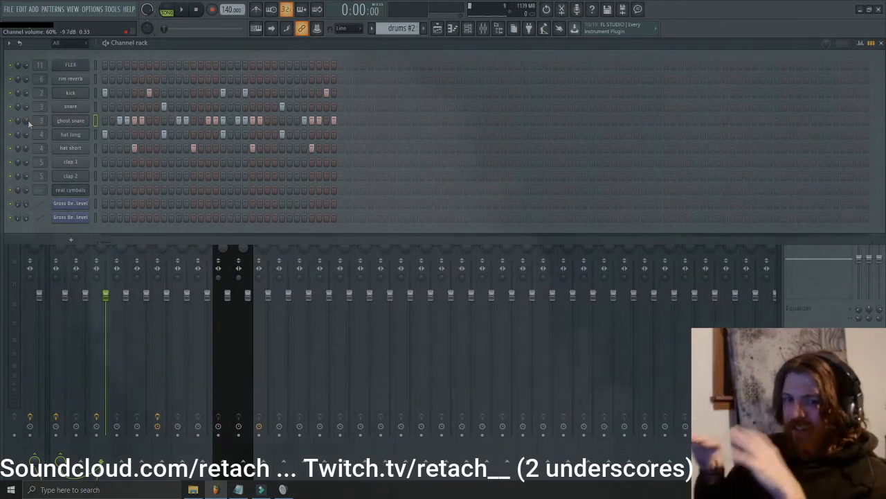
- Place the ghost snare's Attack Snare 25 sample on Track 10 of the playlist as an audio clip and reverse it
{"action": "key", "text": "F5"}
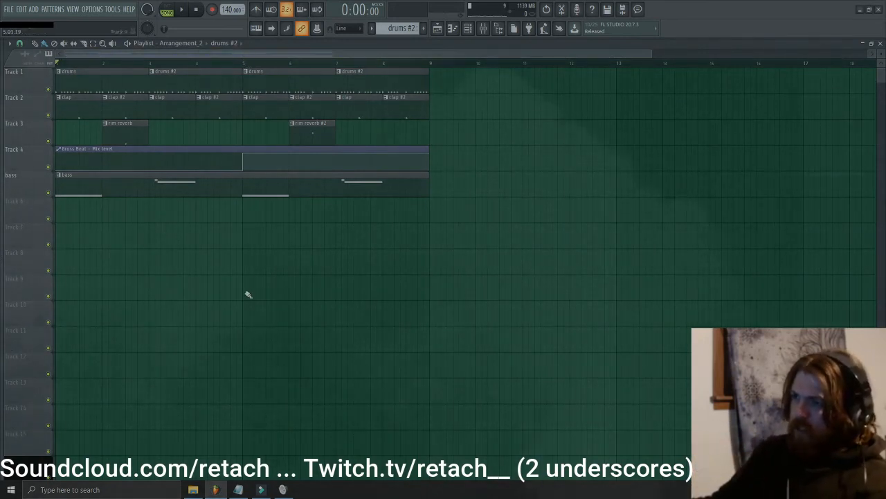
{"action": "key", "text": "F6"}
{"action": "left_click", "coordinate": [80, 126]}
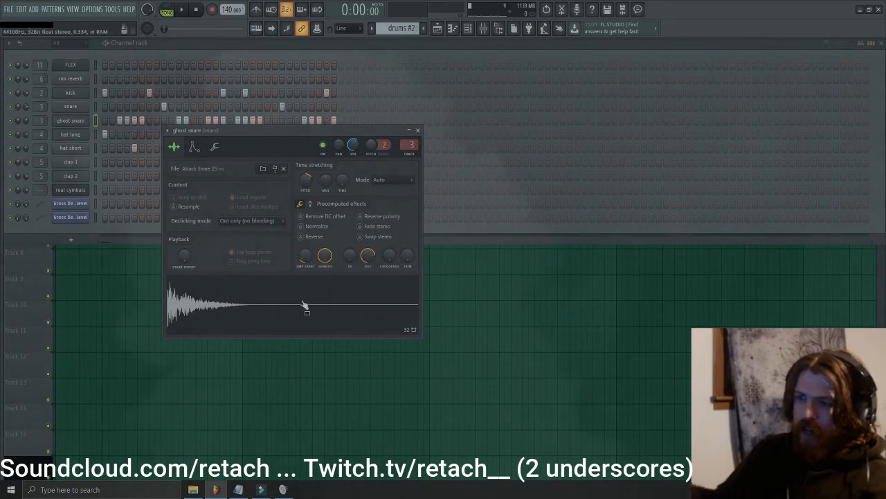
{"action": "left_click_drag", "start_coordinate": [303, 305], "coordinate": [135, 311]}
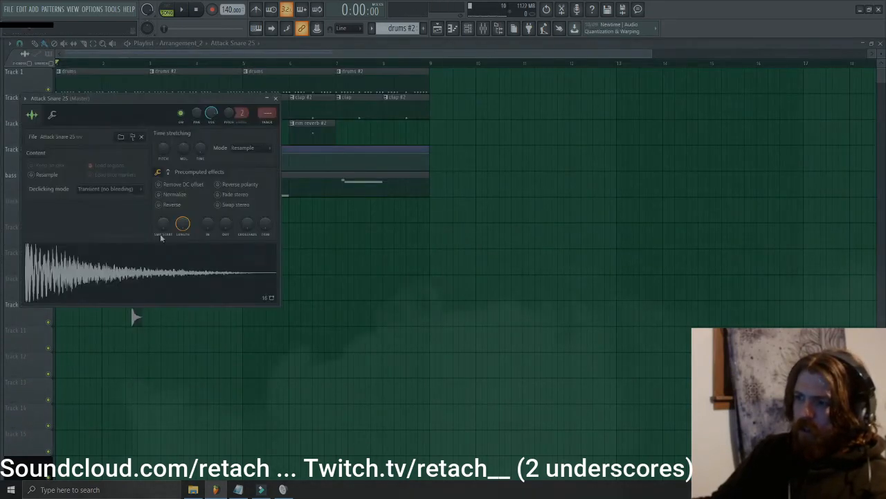
{"action": "left_click_drag", "start_coordinate": [159, 99], "coordinate": [456, 112]}
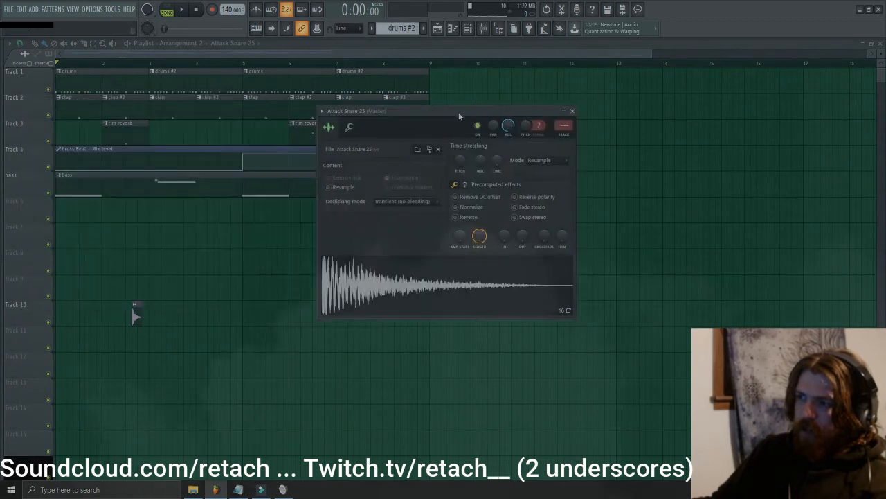
{"action": "left_click", "coordinate": [455, 218]}
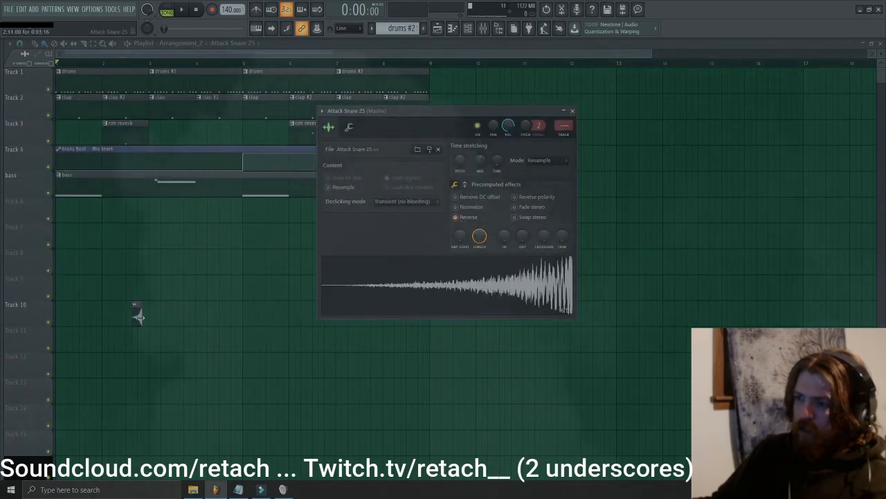
{"action": "key", "text": "Escape"}
- Trim the reversed Attack Snare 25 clip and align its end with the start of bar 3
{"action": "scroll", "coordinate": [133, 338], "scroll_direction": "up", "scroll_amount": 4}
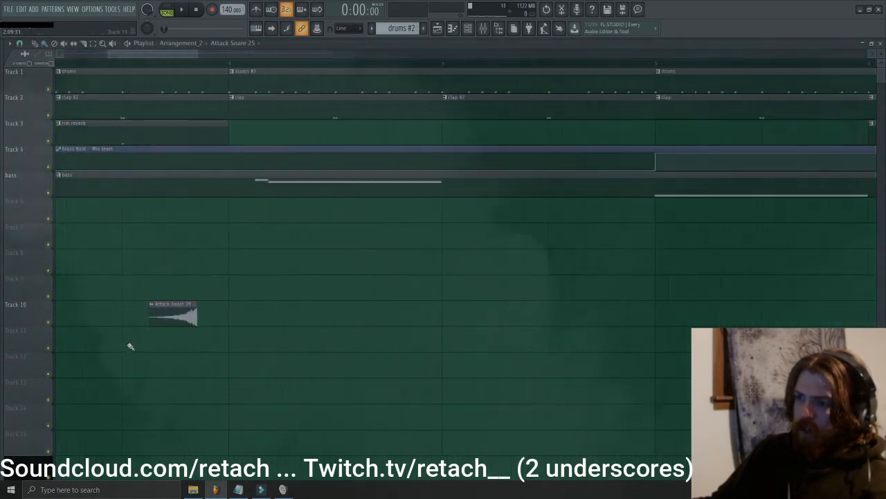
{"action": "scroll", "coordinate": [225, 362], "scroll_direction": "up", "scroll_amount": 2}
{"action": "left_click_drag", "start_coordinate": [243, 318], "coordinate": [401, 319]}
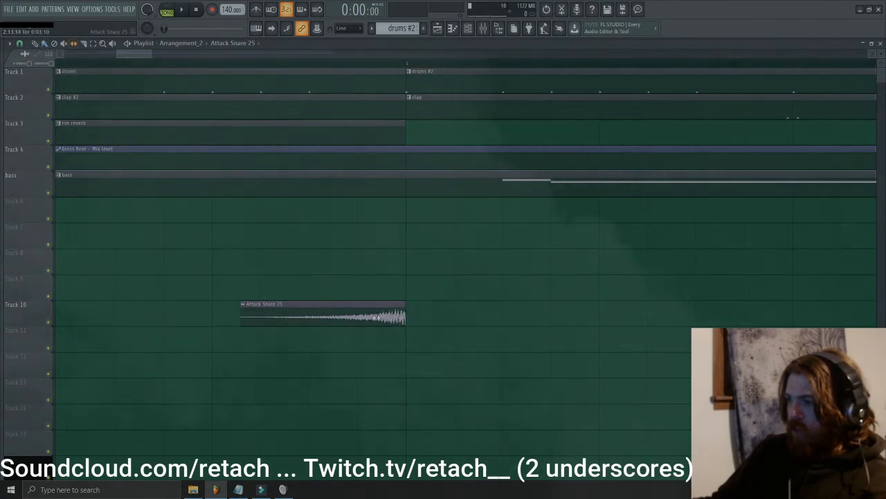
{"action": "left_click_drag", "start_coordinate": [372, 319], "coordinate": [403, 316]}
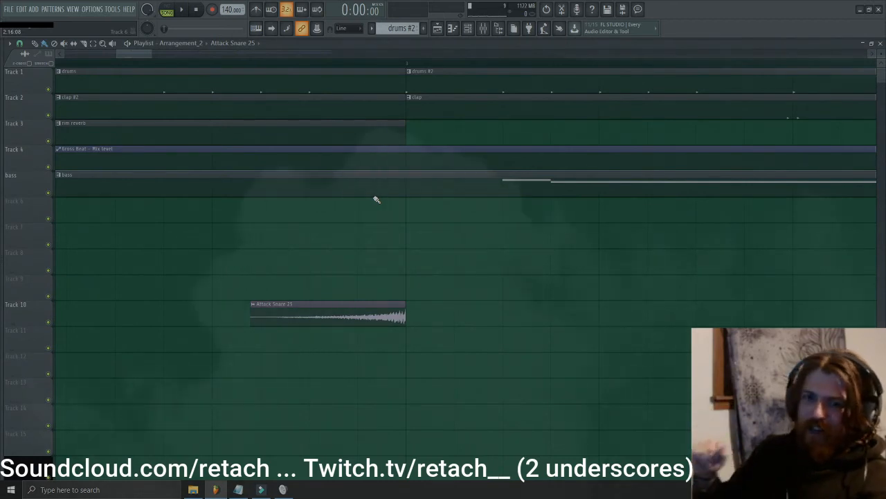
- Move the reversed snare clip so it ends on beat 3 of bar 4, leading into the snare hit
{"action": "scroll", "coordinate": [191, 287], "scroll_direction": "down", "scroll_amount": 3}
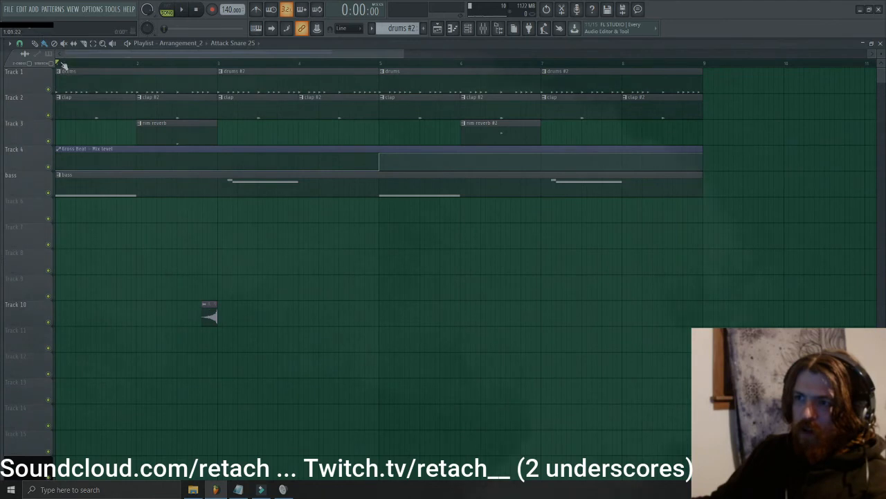
{"action": "left_click_drag", "start_coordinate": [208, 315], "coordinate": [223, 315]}
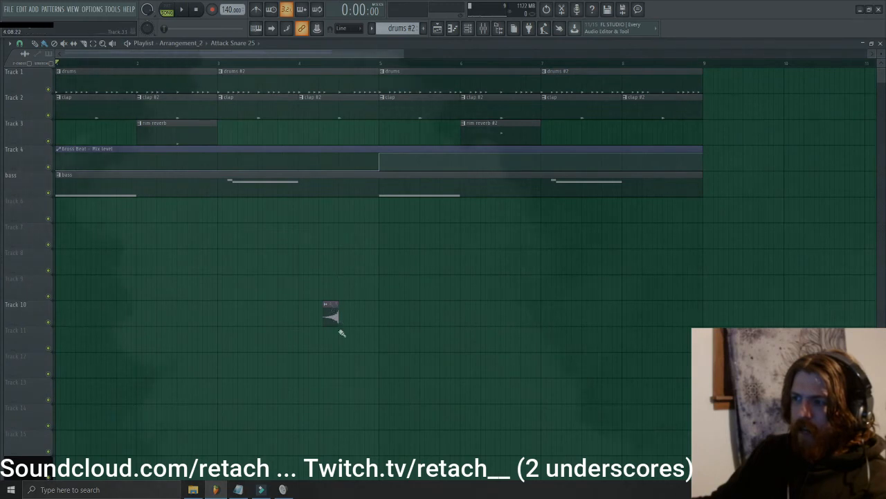
{"action": "scroll", "coordinate": [339, 325], "scroll_direction": "up", "scroll_amount": 5}
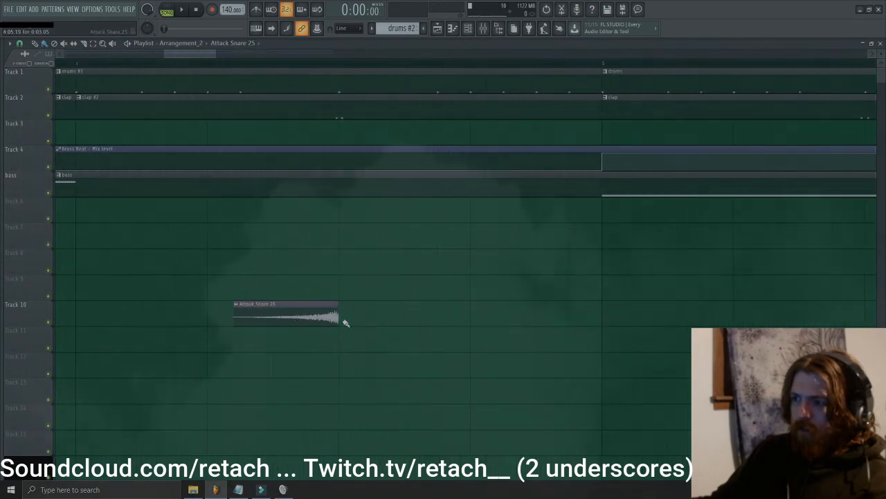
{"action": "scroll", "coordinate": [342, 346], "scroll_direction": "down", "scroll_amount": 6}
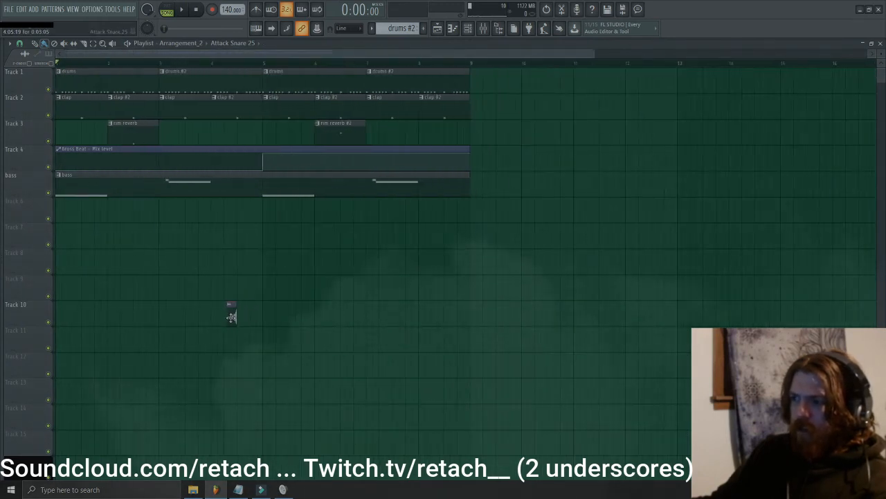
- Copy the reversed snare clip to the same spot in bar 8, move both clips up to Track 6, and audition them
{"action": "left_click", "coordinate": [438, 316]}
{"action": "left_click_drag", "start_coordinate": [489, 315], "coordinate": [200, 323]}
{"action": "key", "text": "shift+Up"}
{"action": "key", "text": "shift+Up"}
{"action": "key", "text": "shift+Up"}
{"action": "key", "text": "shift+Up"}
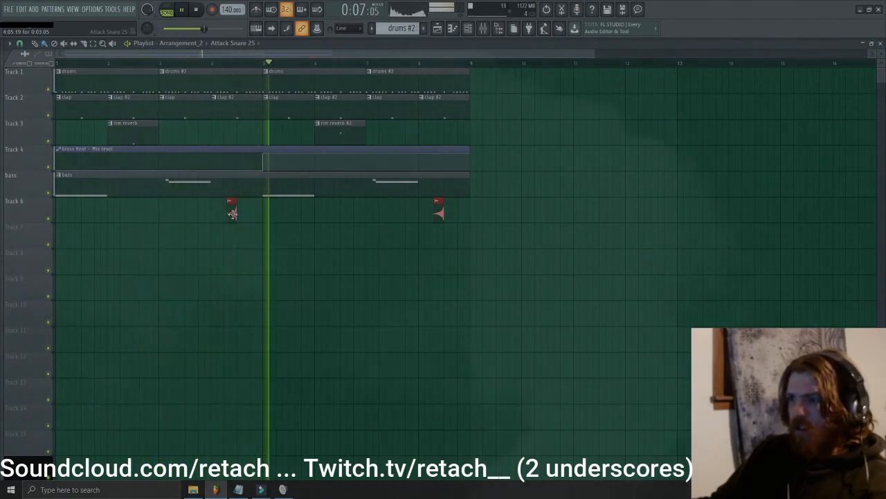
{"action": "key", "text": "space"}
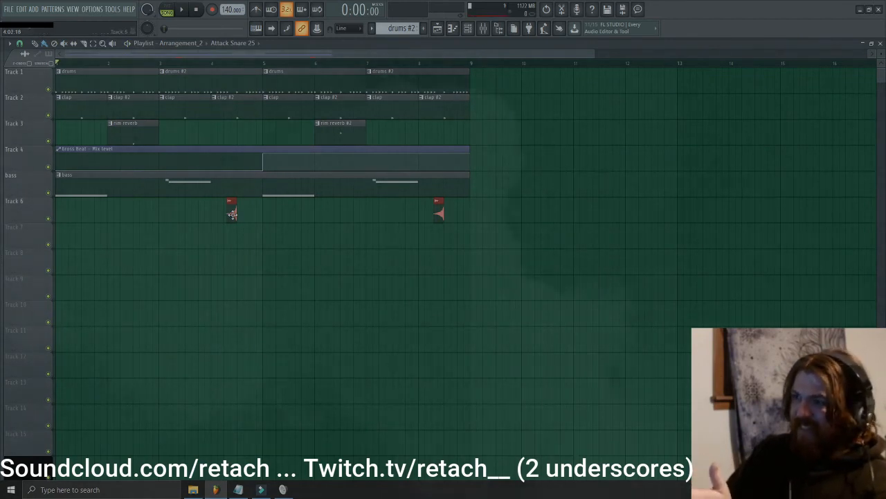
- Create a volume automation clip for the reversed snare in bar 4 and bend it into a curved rise from silence
{"action": "double_click", "coordinate": [232, 214]}
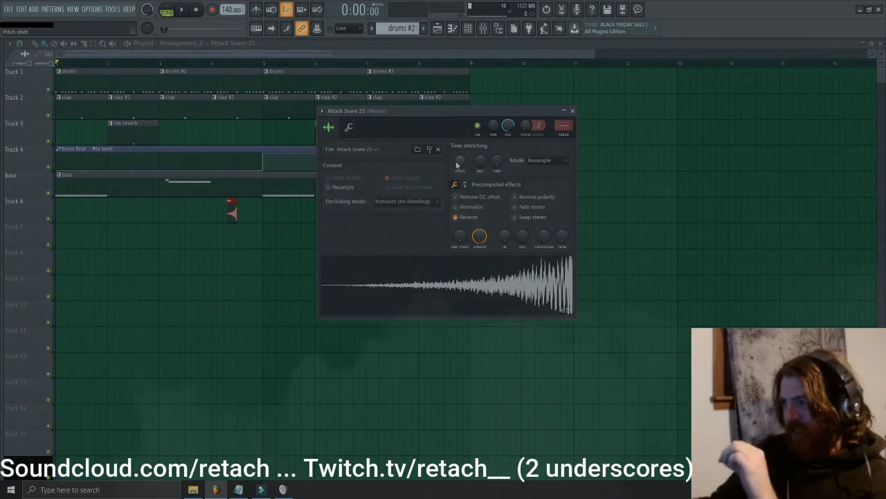
{"action": "left_click_drag", "start_coordinate": [455, 167], "coordinate": [454, 160]}
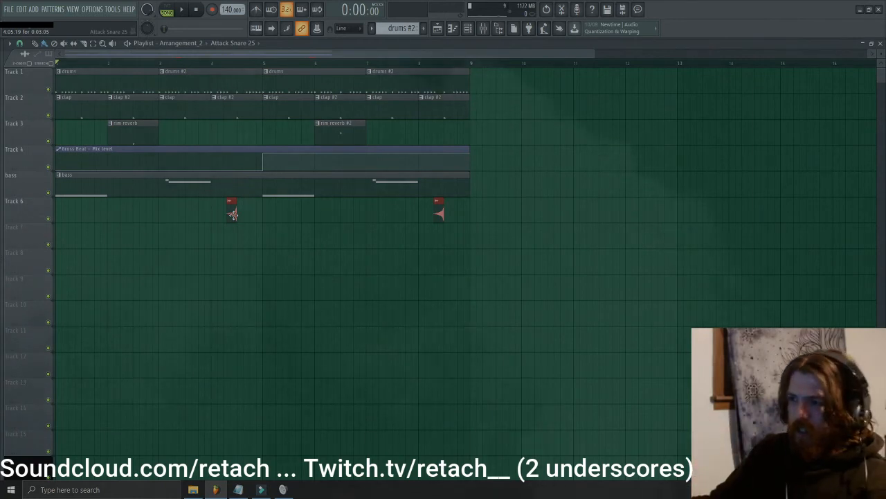
{"action": "scroll", "coordinate": [226, 248], "scroll_direction": "up", "scroll_amount": 2}
{"action": "scroll", "coordinate": [238, 208], "scroll_direction": "up", "scroll_amount": 3}
{"action": "right_click", "coordinate": [225, 204]}
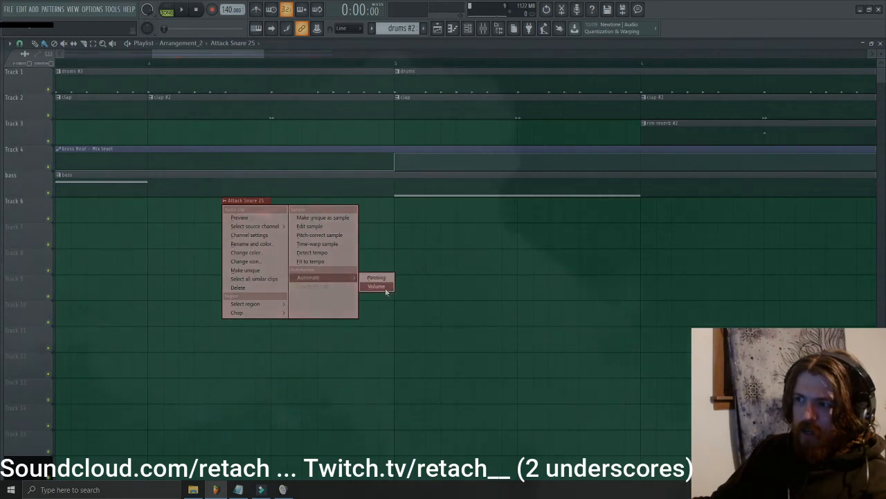
{"action": "left_click", "coordinate": [376, 286]}
{"action": "left_click", "coordinate": [245, 196]}
{"action": "left_click_drag", "start_coordinate": [245, 214], "coordinate": [231, 274]}
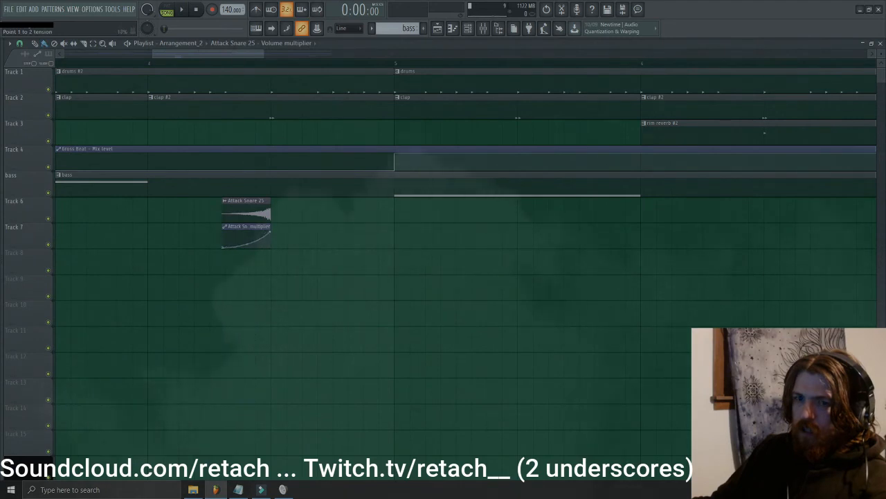
- Audition the reversed snare swell and copy its volume automation clip to Track 7 beneath the reversed snare in bar 8
{"action": "left_click", "coordinate": [132, 69]}
{"action": "key", "text": "space"}
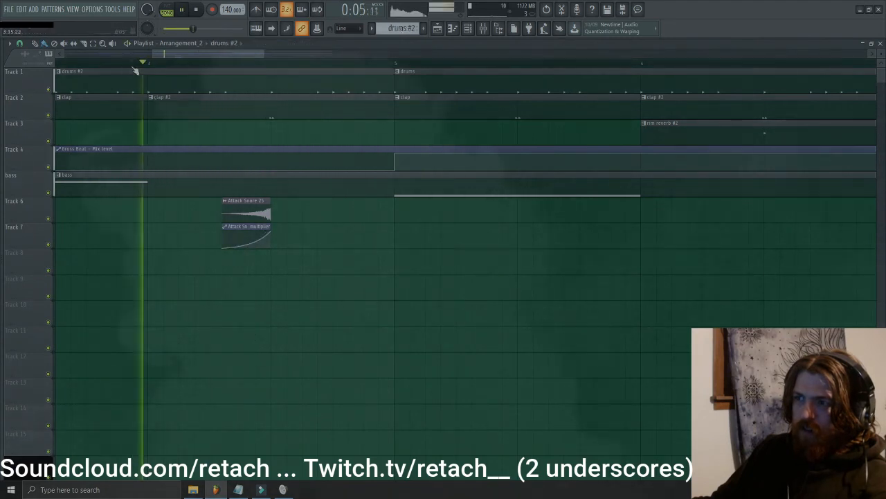
{"action": "key", "text": "space"}
{"action": "left_click_drag", "start_coordinate": [153, 54], "coordinate": [17, 59]}
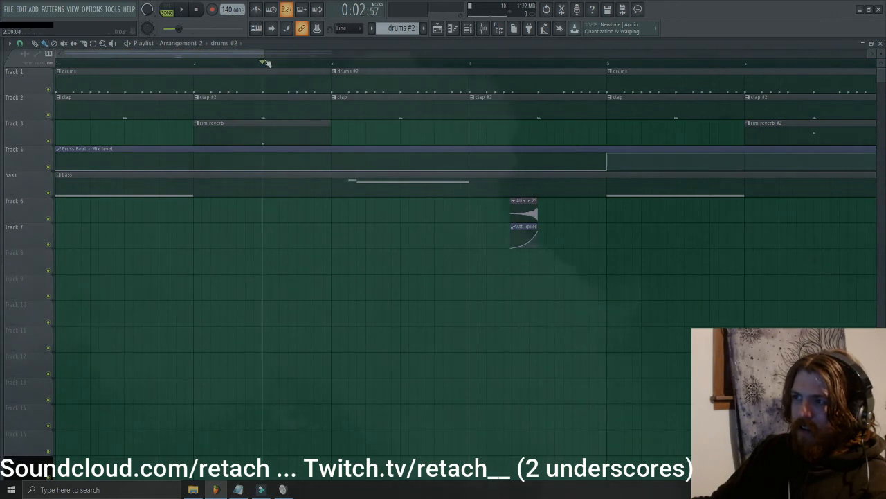
{"action": "left_click_drag", "start_coordinate": [264, 54], "coordinate": [305, 197]}
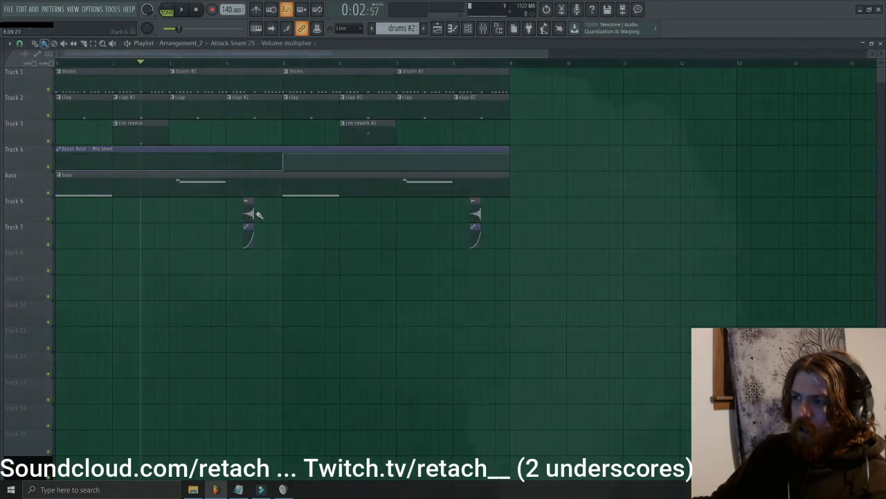
- Route the reversed Attack Snare 25 to mixer insert 7 and load Maximus in its first effect slot
{"action": "double_click", "coordinate": [247, 214]}
{"action": "key", "text": "F9"}
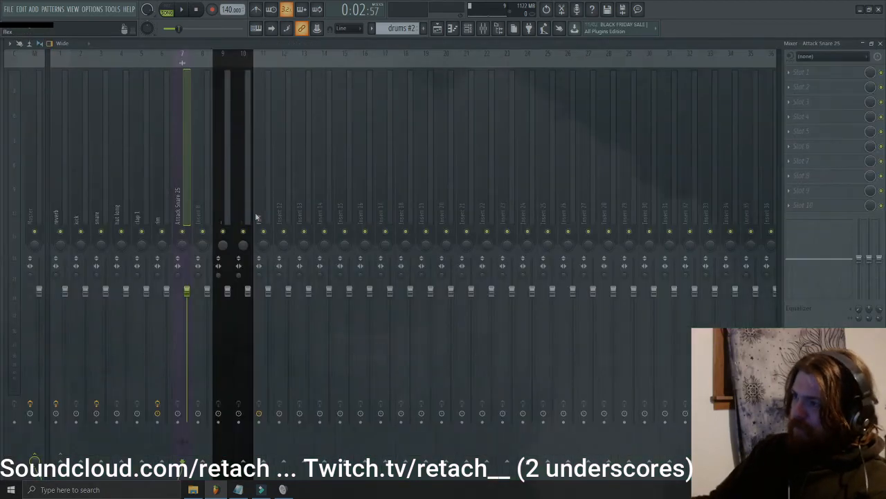
{"action": "left_click", "coordinate": [815, 74]}
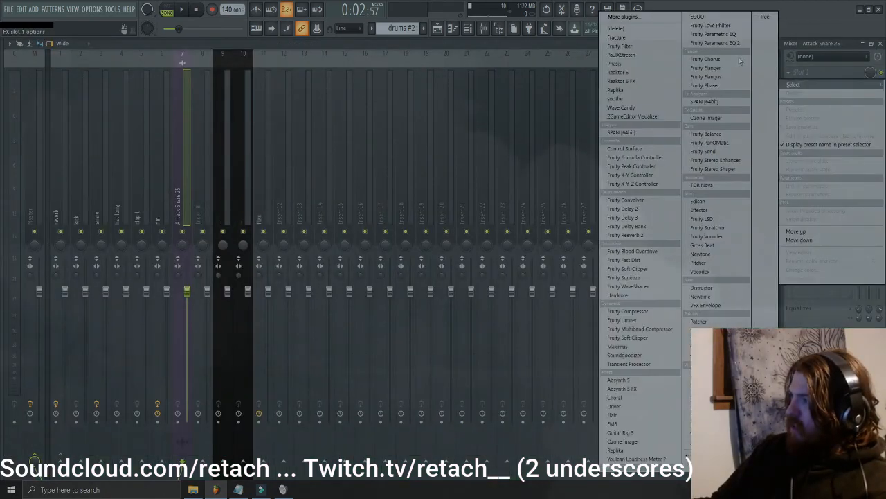
{"action": "left_click", "coordinate": [631, 346]}
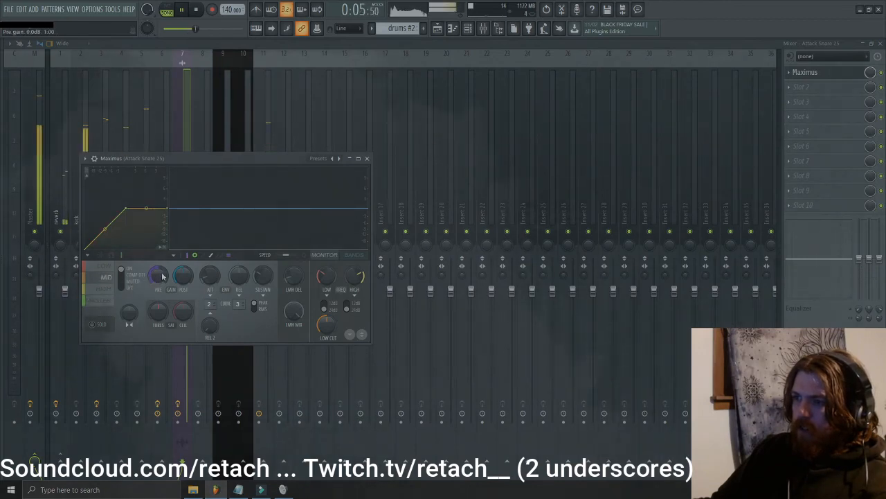
- Adjust the mid band's pre gain in Maximus during playback, close the plugin, and return to the playlist
{"action": "left_click_drag", "start_coordinate": [162, 276], "coordinate": [160, 300]}
{"action": "left_click", "coordinate": [105, 289]}
{"action": "left_click", "coordinate": [367, 158]}
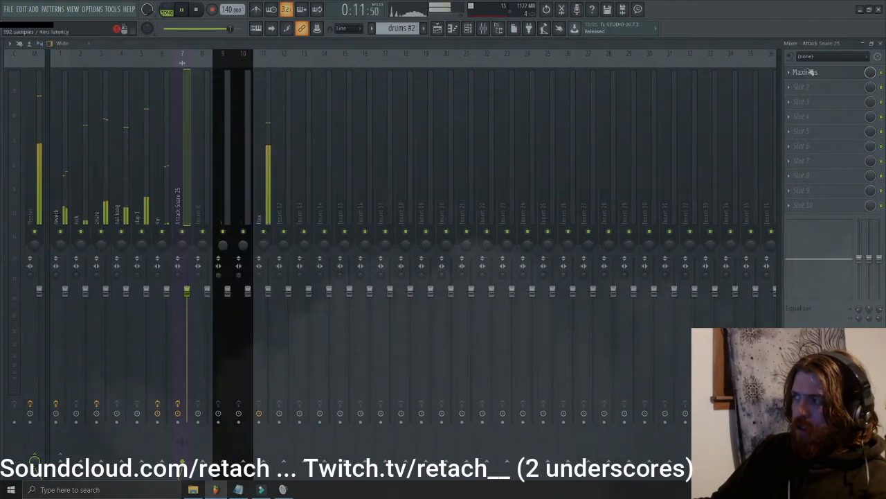
{"action": "left_click", "coordinate": [881, 44]}
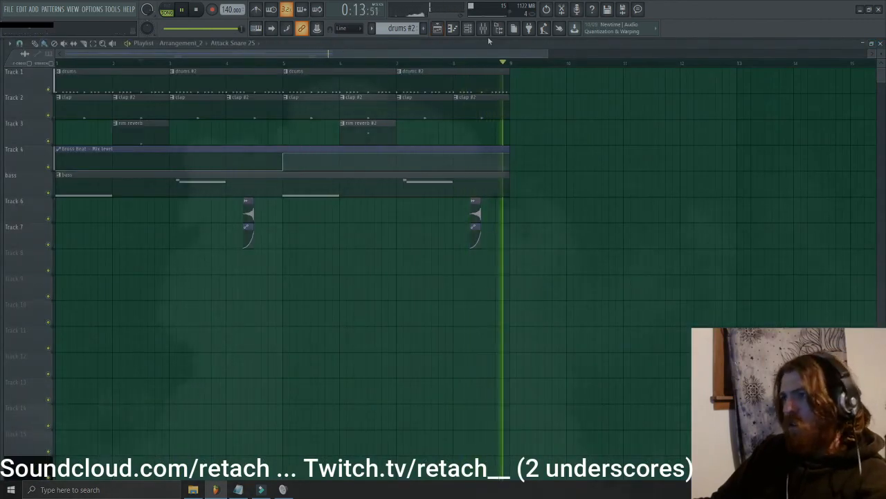
- Rename mixer insert 7 as reverse snare, adjust the master band's pre gain in its Maximus, and return to the playlist
{"action": "key", "text": "F9"}
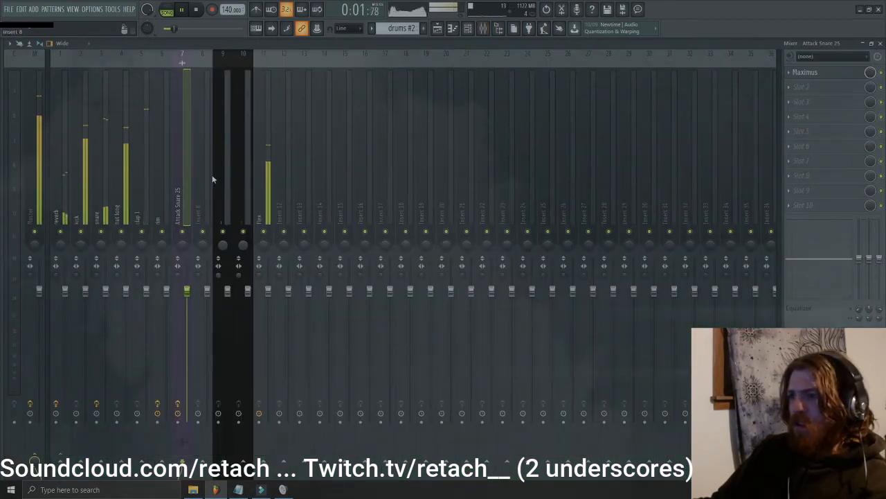
{"action": "right_click", "coordinate": [182, 187]}
{"action": "left_click", "coordinate": [201, 188]}
{"action": "type", "text": "reverse snar"}
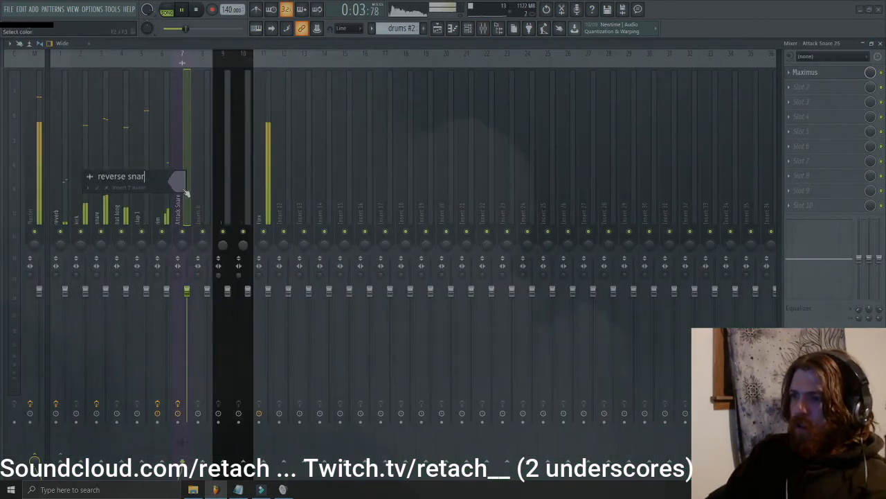
{"action": "type", "text": "e"}
{"action": "key", "text": "Return"}
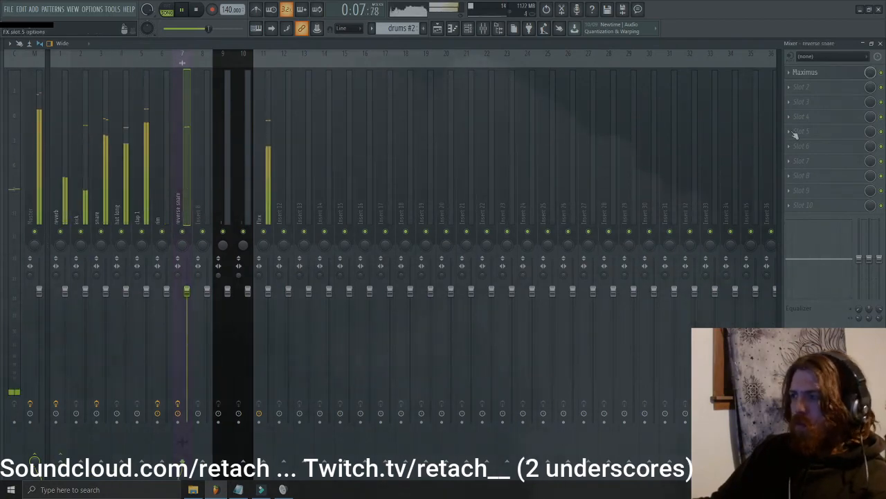
{"action": "left_click", "coordinate": [823, 76]}
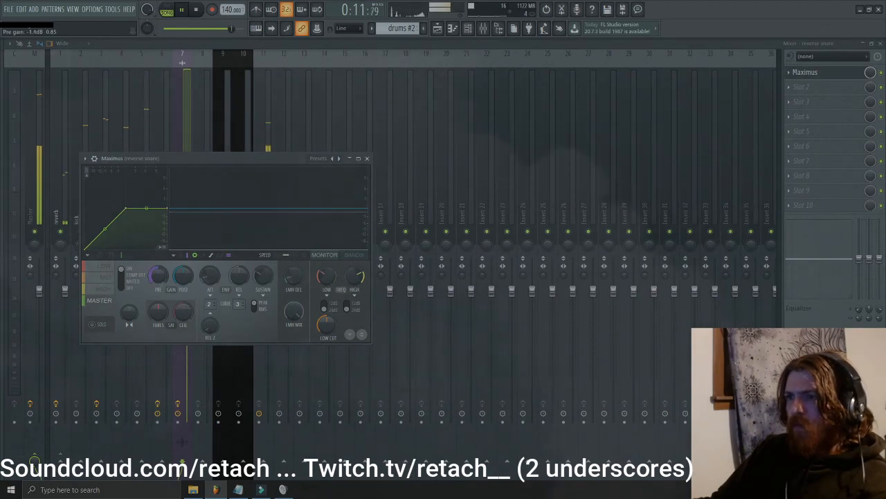
{"action": "key", "text": "F5"}
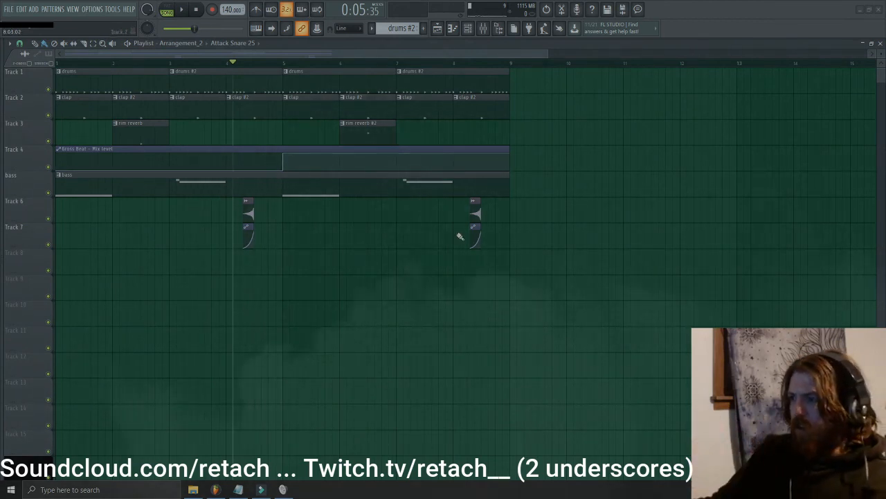
- Make the reversed snare clip in bar 8 unique and reduce its time-stretch multiplier to about half
{"action": "scroll", "coordinate": [504, 302], "scroll_direction": "up", "scroll_amount": 1}
{"action": "scroll", "coordinate": [504, 302], "scroll_direction": "up", "scroll_amount": 2}
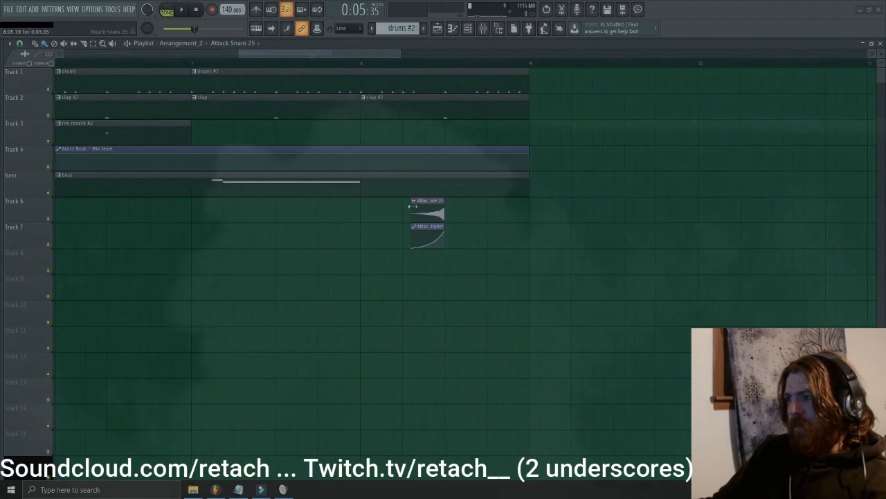
{"action": "right_click", "coordinate": [415, 206]}
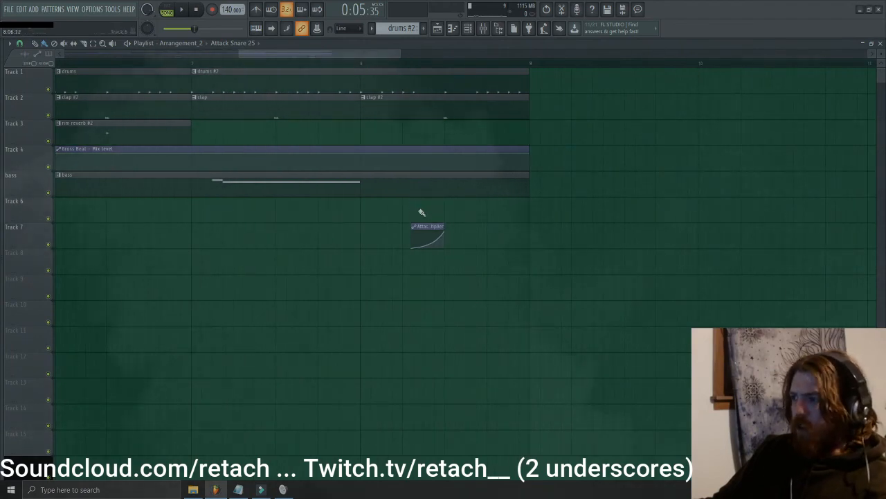
{"action": "left_click", "coordinate": [414, 202]}
{"action": "left_click", "coordinate": [443, 271]}
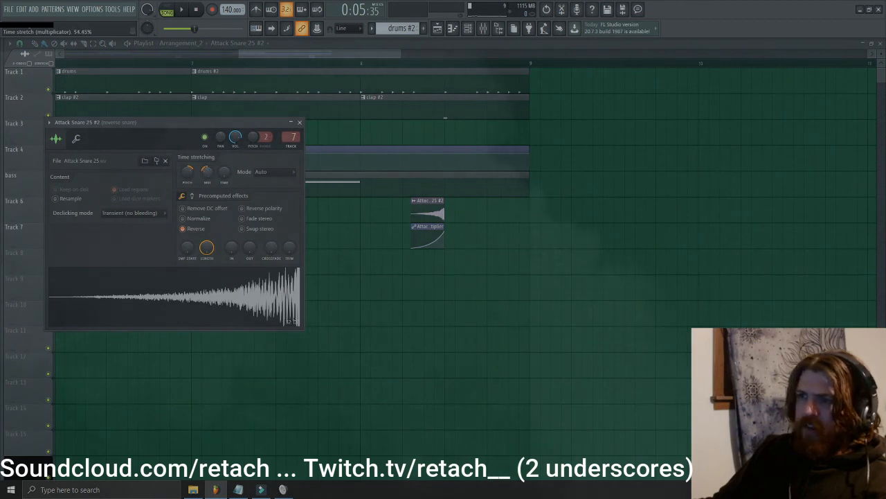
{"action": "left_click_drag", "start_coordinate": [209, 172], "coordinate": [210, 173]}
- Move the shortened reversed snare so it ends at the bar 8 clap and delete the volume automation clip beneath it
{"action": "left_click", "coordinate": [427, 216]}
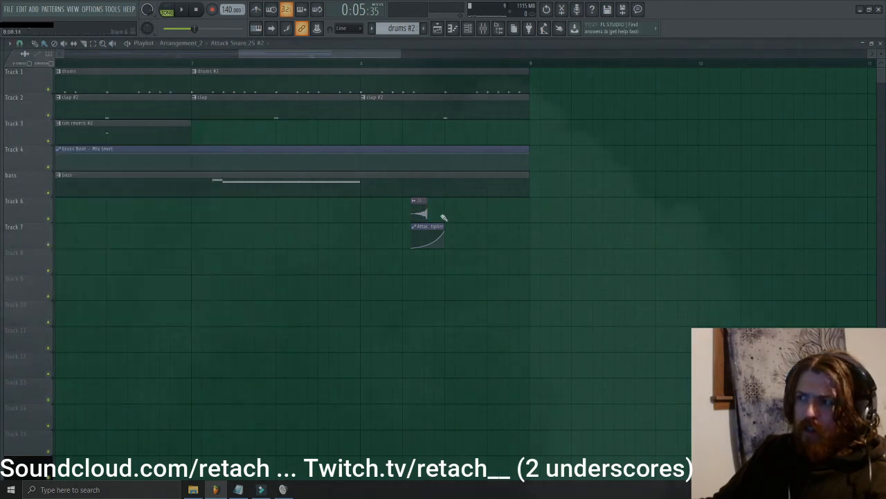
{"action": "scroll", "coordinate": [441, 217], "scroll_direction": "up", "scroll_amount": 4}
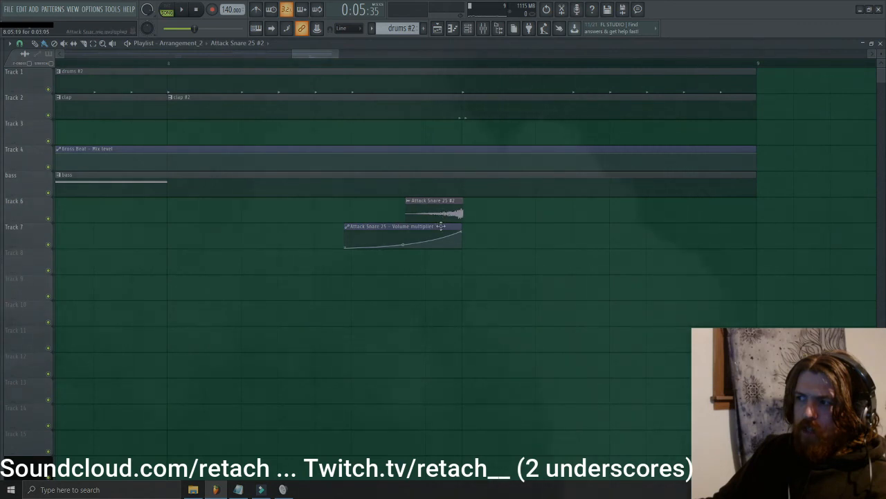
{"action": "right_click", "coordinate": [442, 226]}
- Audition the reversed snare swell in bar 4 and the shortened one in bar 8 to compare them
{"action": "key", "text": "space"}
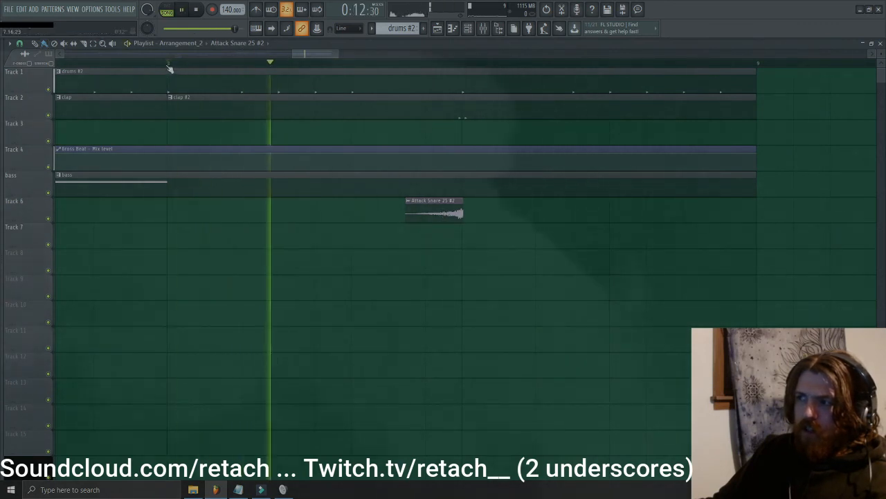
{"action": "key", "text": "space"}
{"action": "left_click_drag", "start_coordinate": [291, 56], "coordinate": [135, 60]}
{"action": "left_click", "coordinate": [203, 64]}
{"action": "key", "text": "space"}
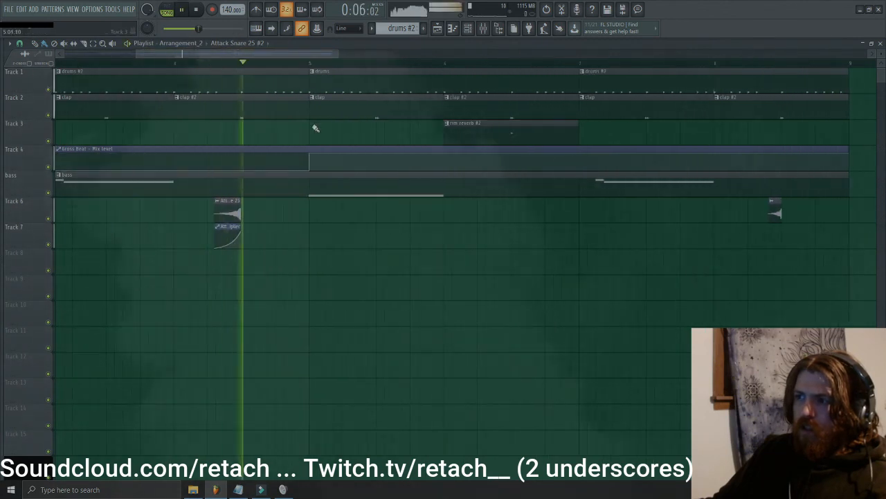
{"action": "key", "text": "space"}
{"action": "left_click", "coordinate": [747, 66]}
{"action": "key", "text": "space"}
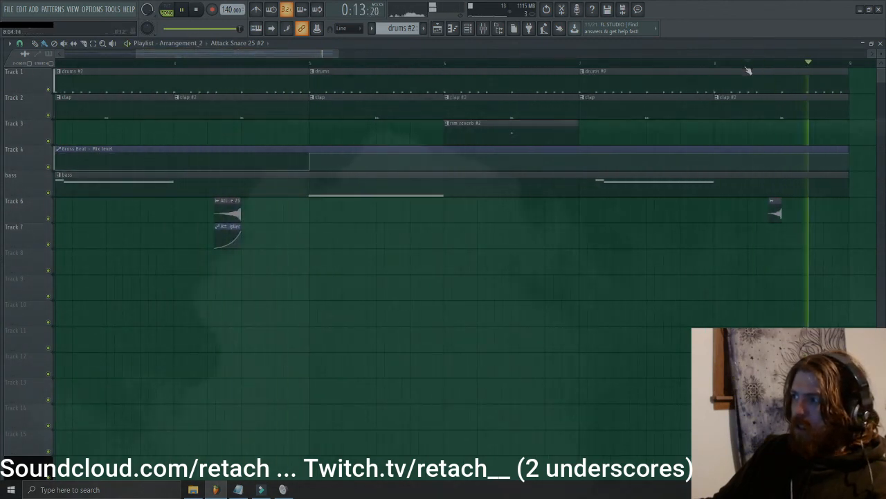
{"action": "key", "text": "space"}
- Trim the bar 8 reversed snare's tail to the clap and create its volume automation clip on Track 7, rising from silence
{"action": "double_click", "coordinate": [225, 202]}
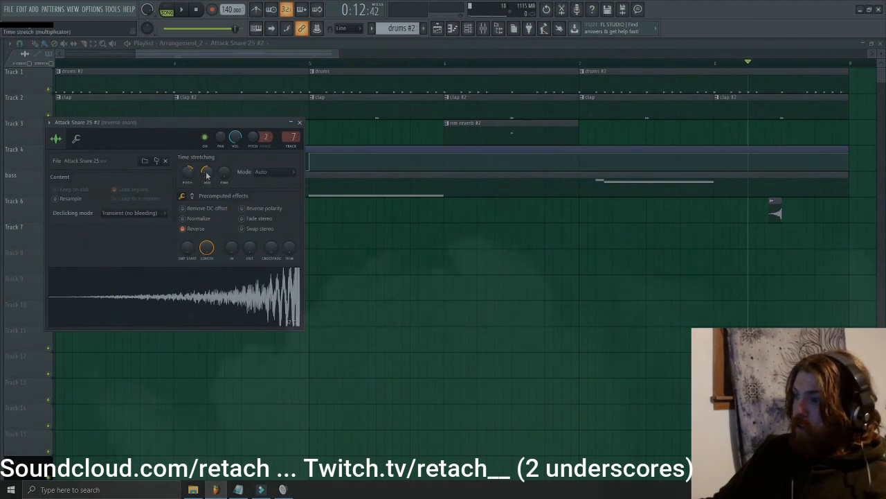
{"action": "left_click", "coordinate": [777, 210]}
{"action": "scroll", "coordinate": [778, 209], "scroll_direction": "up", "scroll_amount": 6}
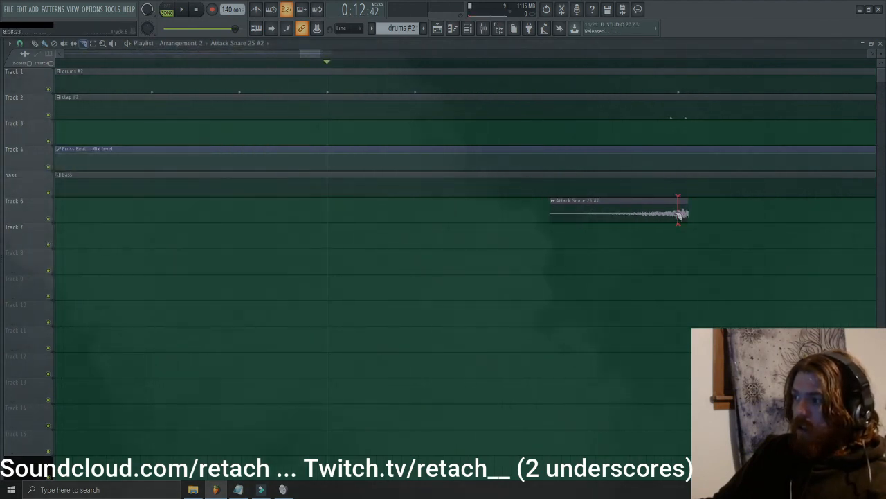
{"action": "left_click", "coordinate": [544, 200]}
{"action": "left_click", "coordinate": [703, 278]}
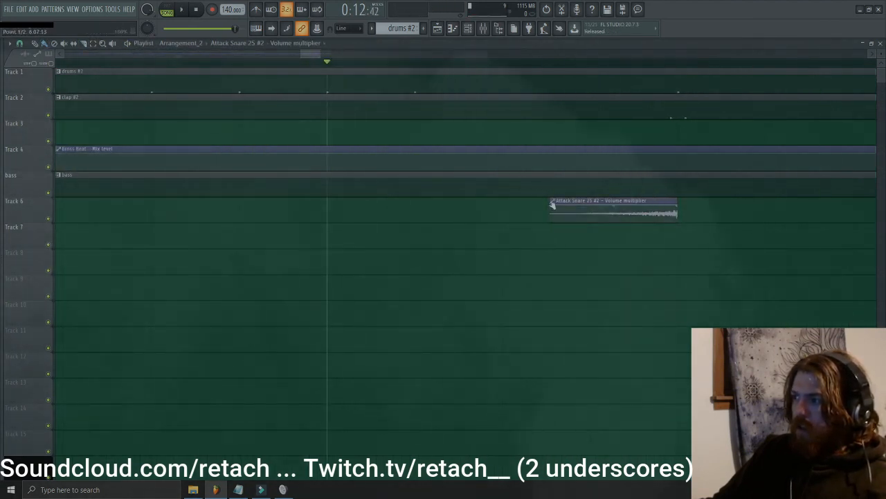
{"action": "left_click_drag", "start_coordinate": [302, 57], "coordinate": [138, 55]}
- Play the automated reversed snare in bar 8 and the original swell in bar 4
{"action": "key", "text": "space"}
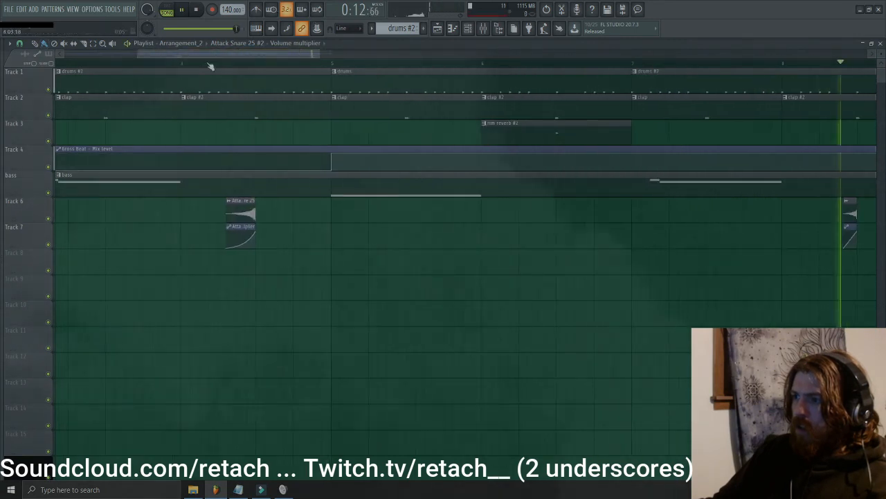
{"action": "left_click", "coordinate": [209, 64]}
{"action": "key", "text": "space"}
- Raise the pitch shift of the bar 8 reversed snare and bend its volume automation into a curve with a steeper early rise
{"action": "double_click", "coordinate": [848, 211]}
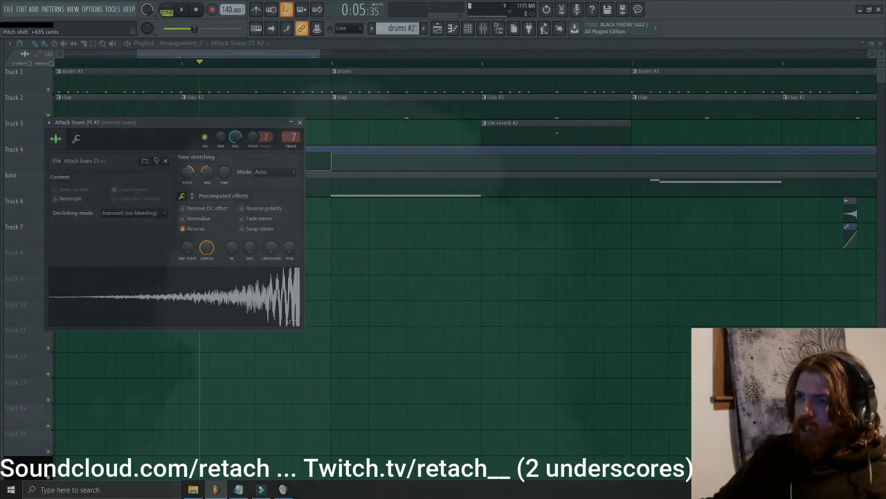
{"action": "left_click_drag", "start_coordinate": [188, 173], "coordinate": [188, 170]}
{"action": "key", "text": "space"}
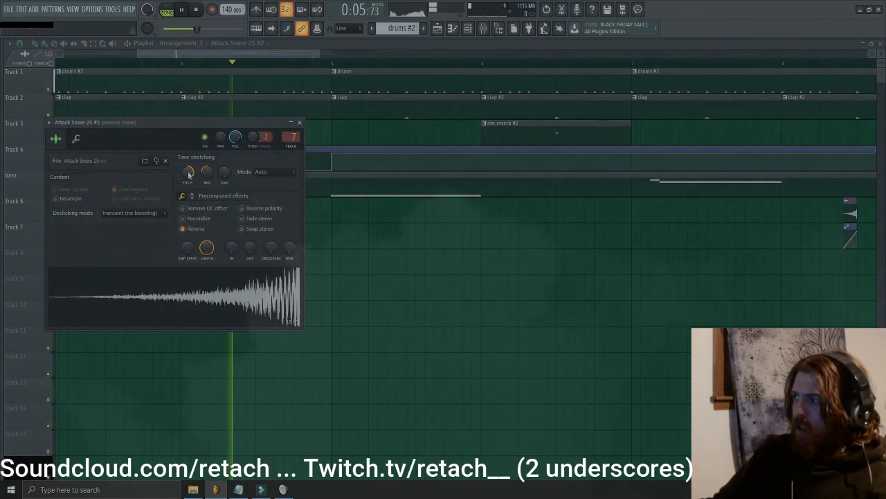
{"action": "left_click", "coordinate": [443, 30]}
{"action": "left_click_drag", "start_coordinate": [306, 56], "coordinate": [431, 52]}
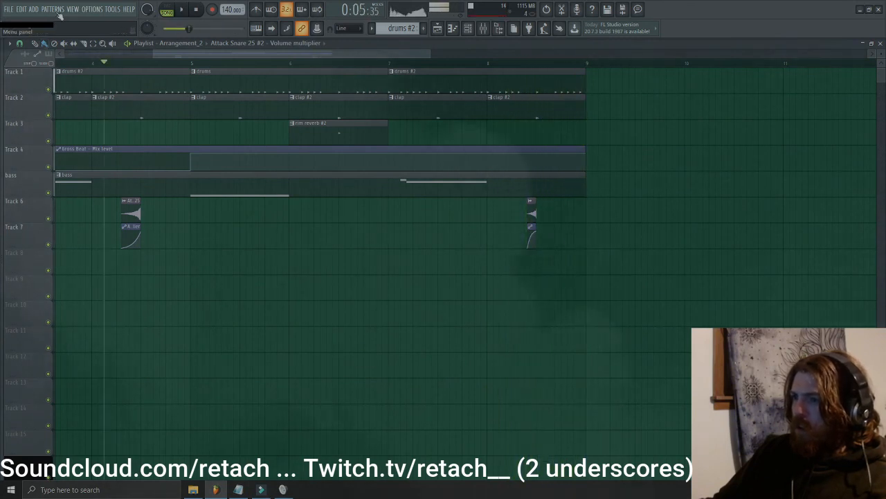
- Audition the pitched reversed snare in bar 8, then play the arrangement from the end of bar 3 to check both swells
{"action": "left_click", "coordinate": [519, 61]}
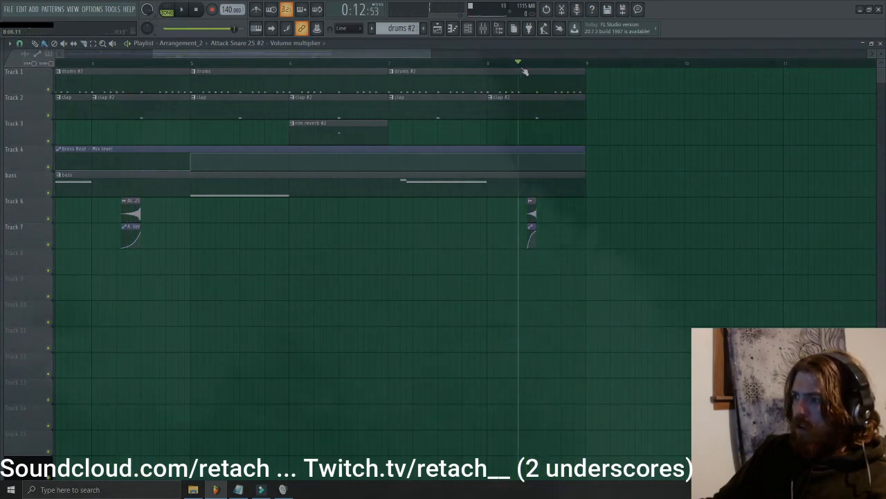
{"action": "key", "text": "space"}
{"action": "left_click_drag", "start_coordinate": [197, 55], "coordinate": [147, 56]}
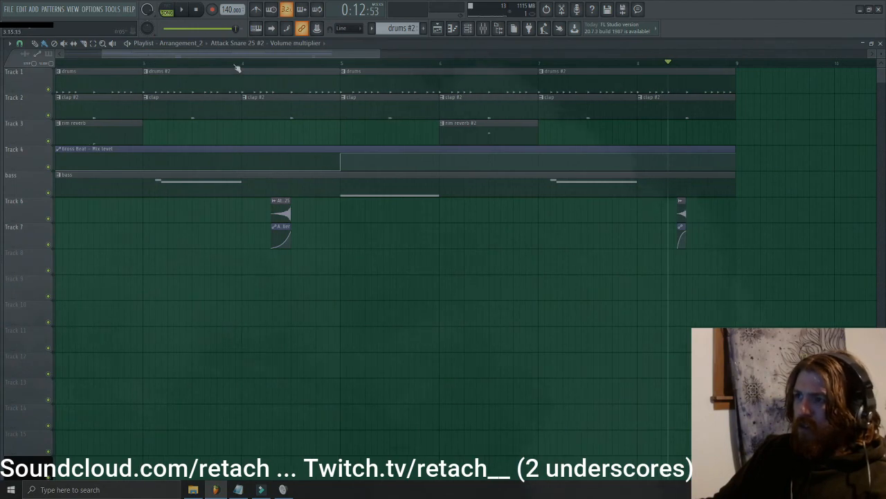
{"action": "left_click", "coordinate": [236, 63]}
{"action": "key", "text": "space"}
{"action": "scroll", "coordinate": [506, 86], "scroll_direction": "down", "scroll_amount": 2}
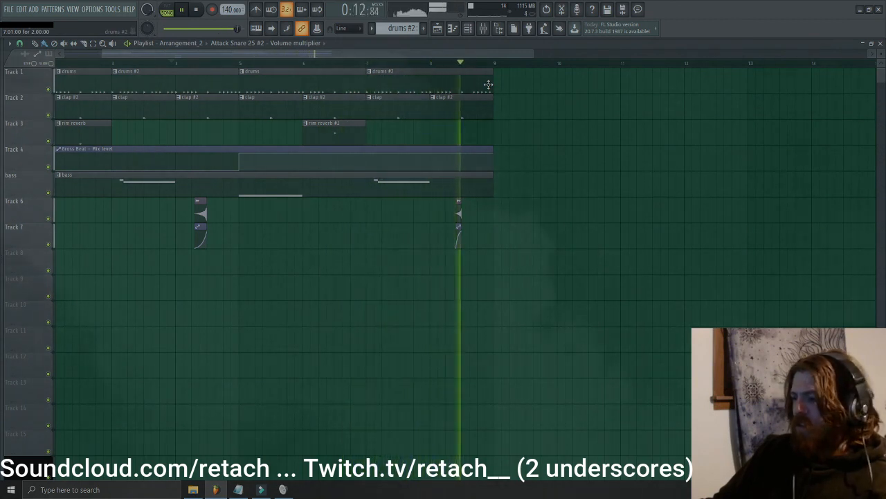
{"action": "left_click", "coordinate": [273, 63]}
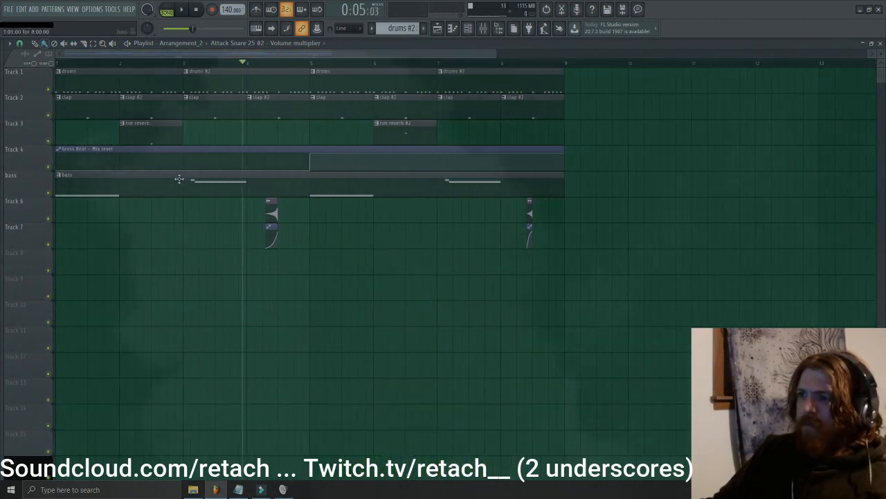